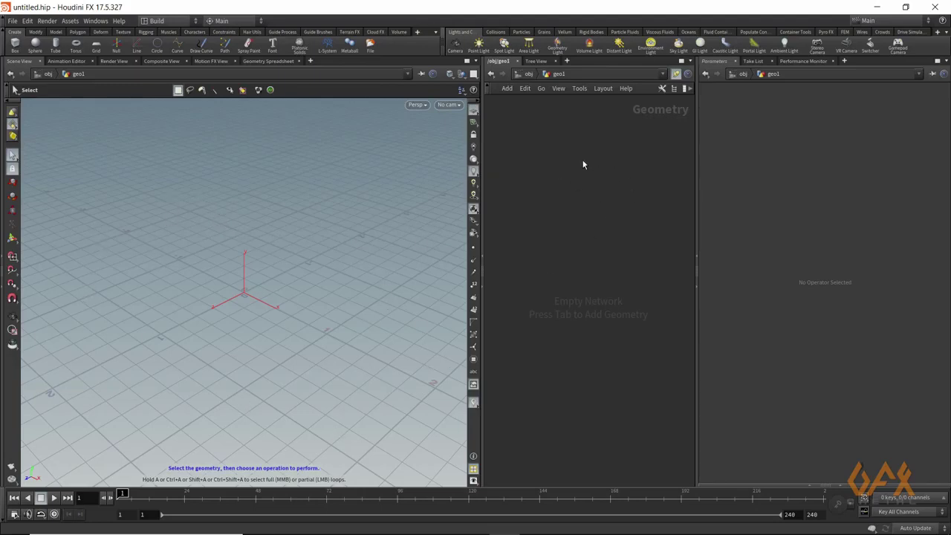
Place a Grid node, grid1, in geo1 and orbit around the new 10×10 plane.
key("Tab")
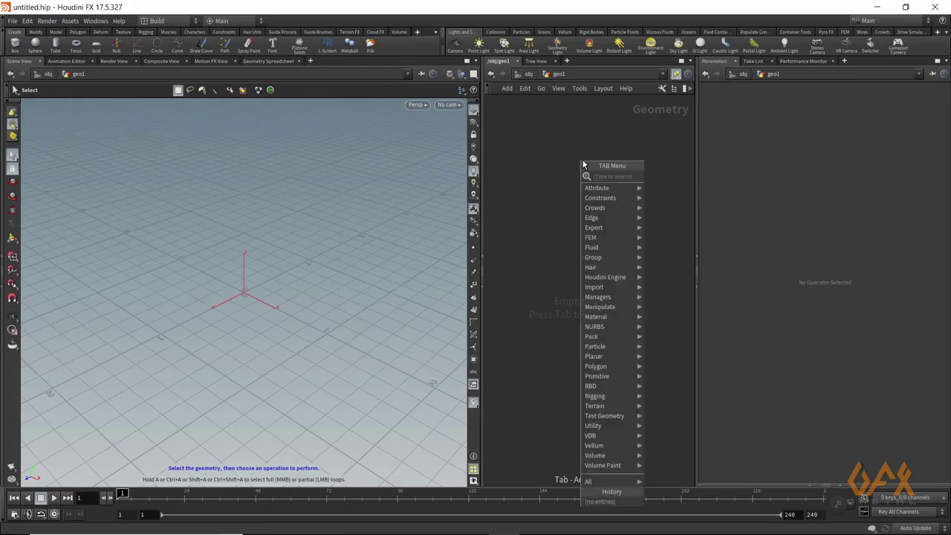
type("gr")
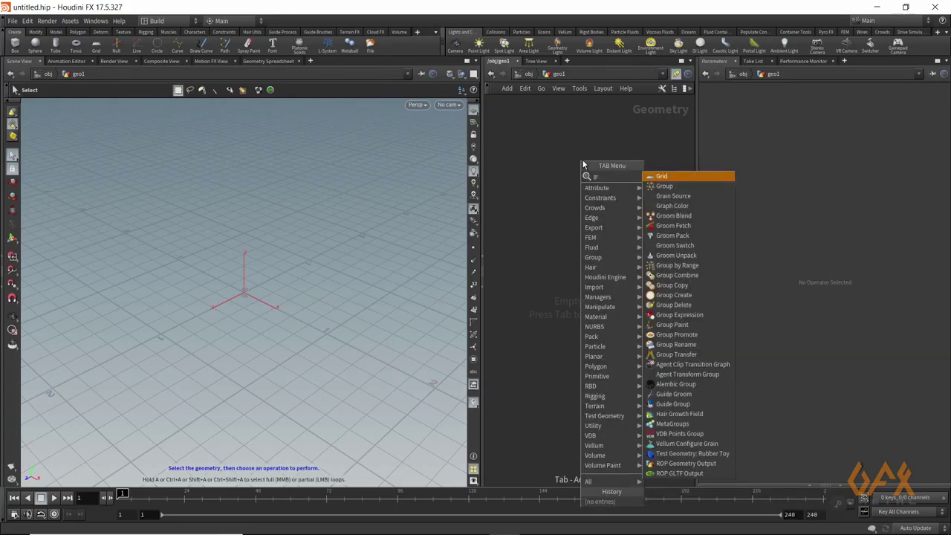
key("Return")
left_click(583, 163)
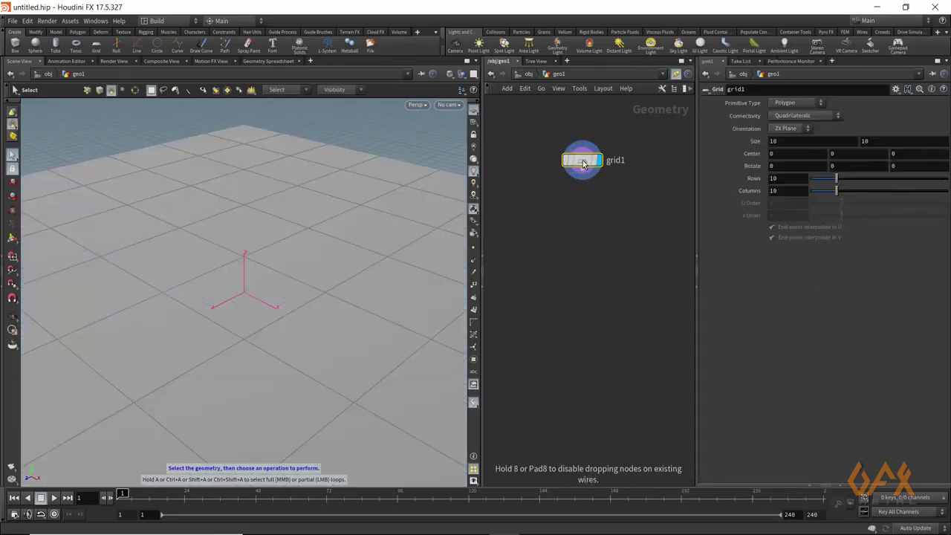
right_click(233, 299)
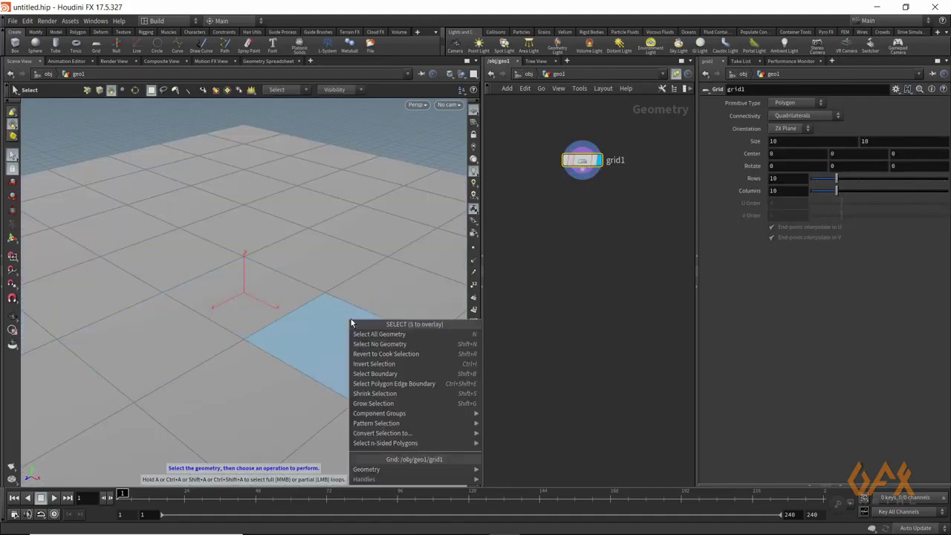
key("Escape")
key("Escape")
left_click_drag(335, 280, 270, 328)
key("s")
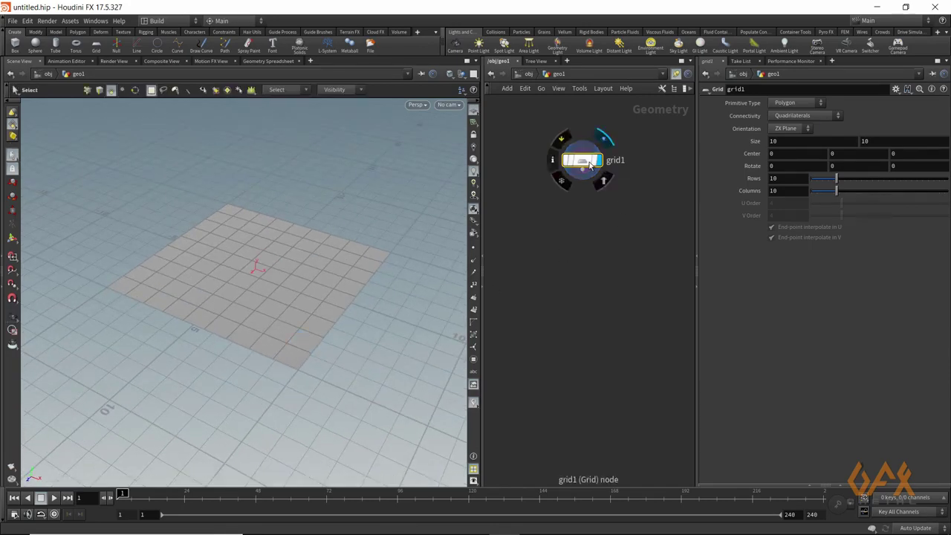
mouse_move(633, 207)
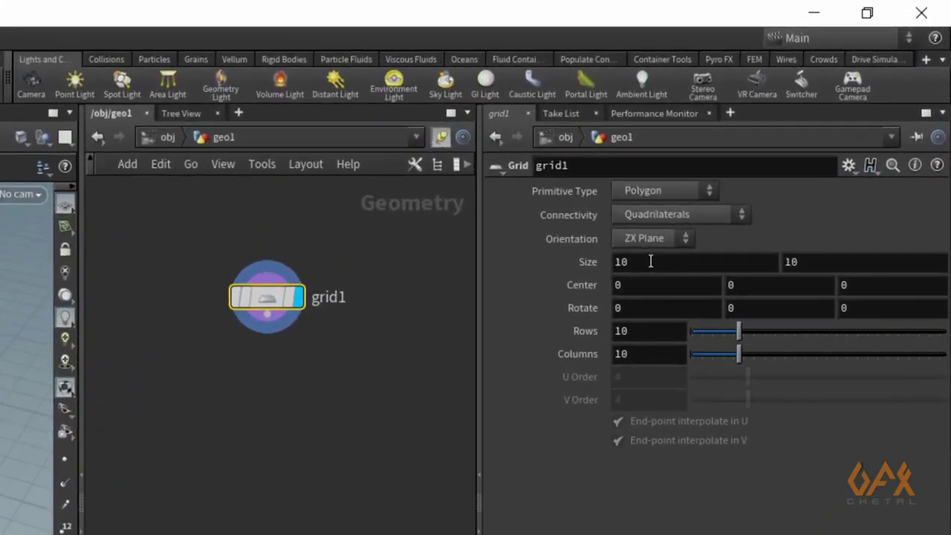
Resize grid1 to 20 by 30.
left_click(783, 141)
type("20")
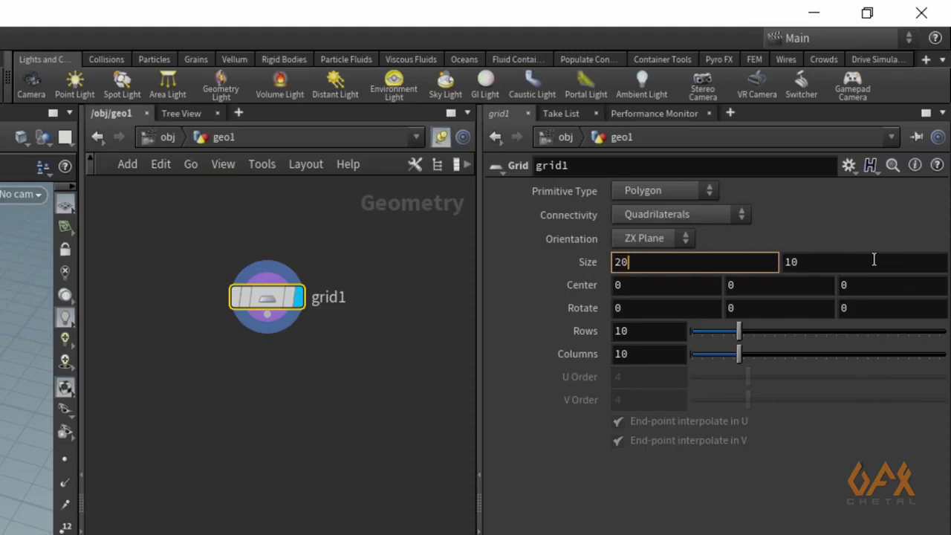
left_click(819, 263)
type("30")
key("Return")
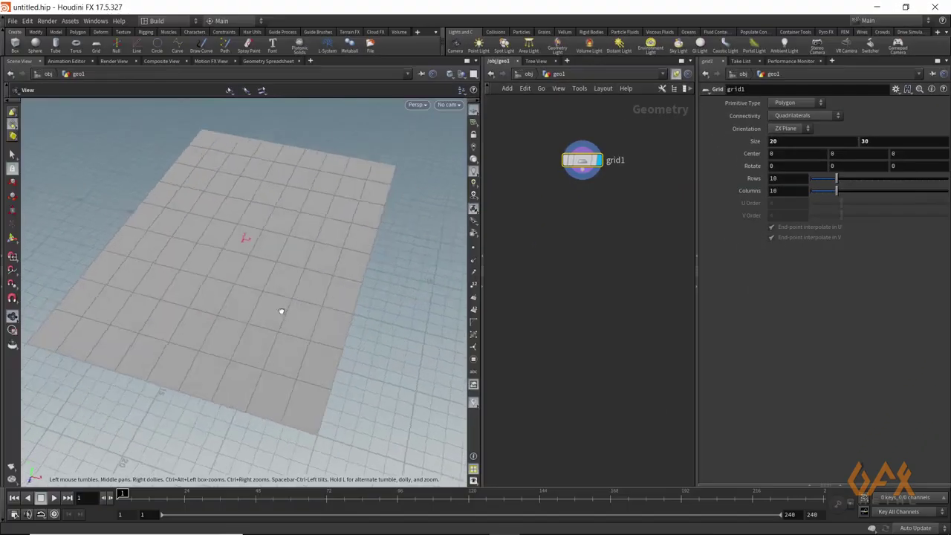
left_click_drag(124, 385, 88, 383)
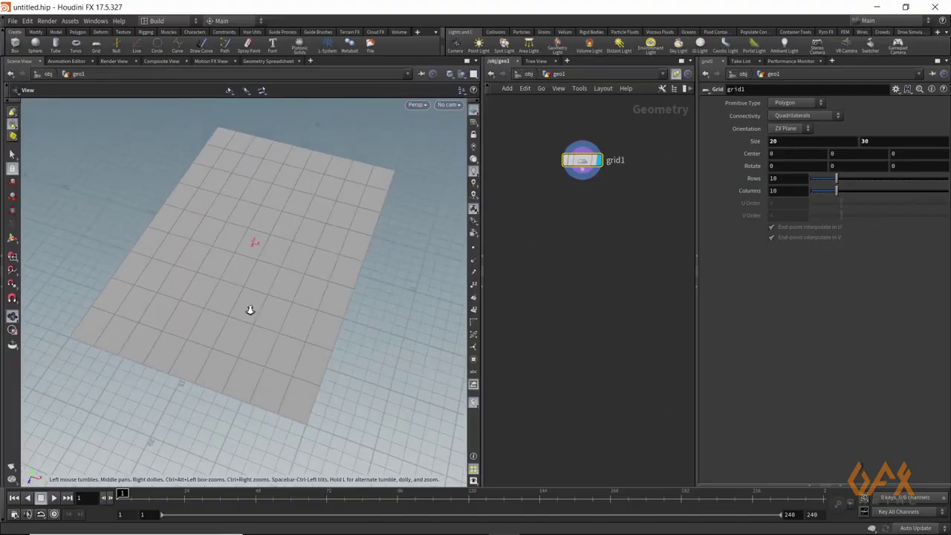
key("s")
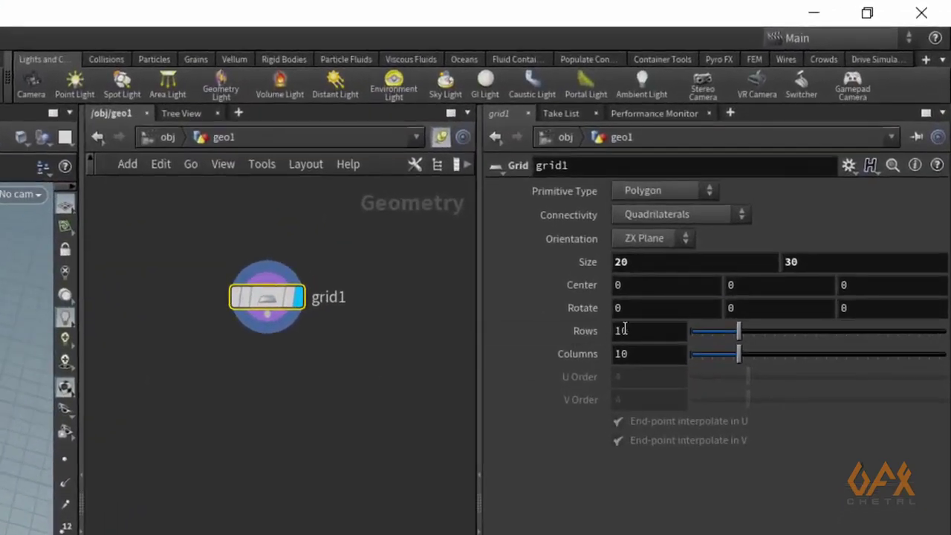
Subdivide grid1 with 180 rows and 120 columns.
left_click(635, 330)
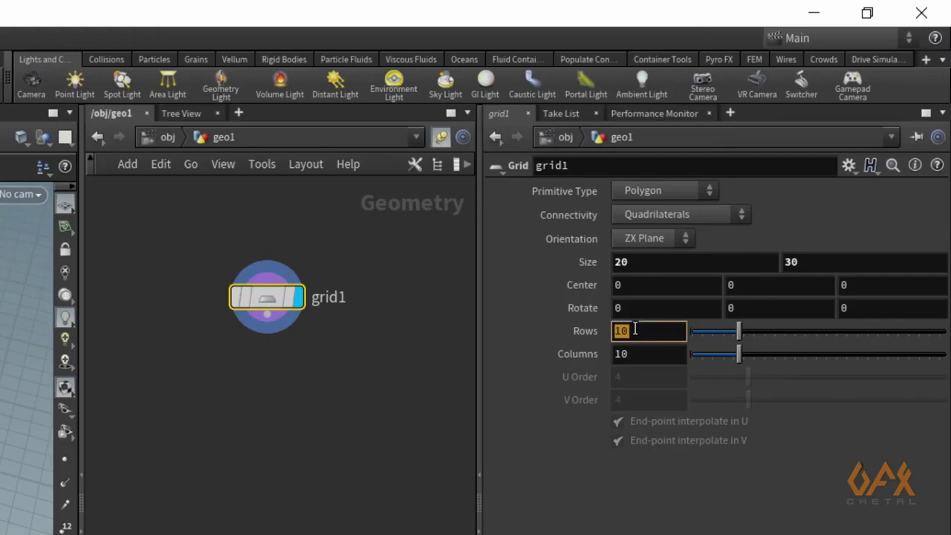
type("180")
key("Return")
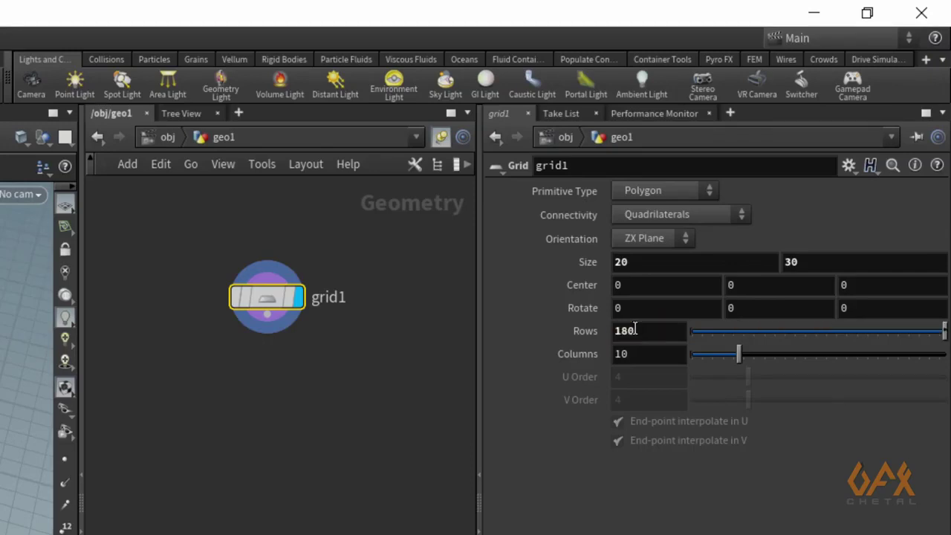
left_click(637, 353)
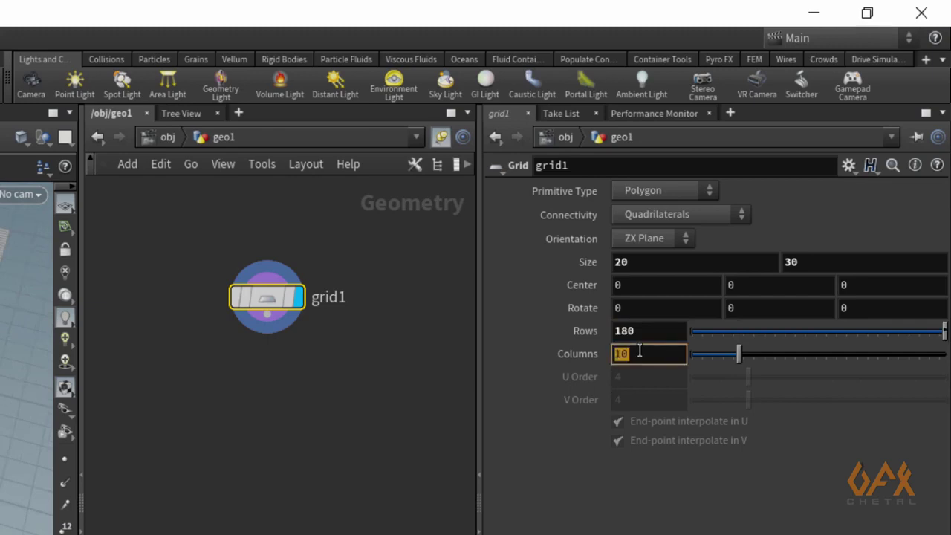
type("120")
key("Return")
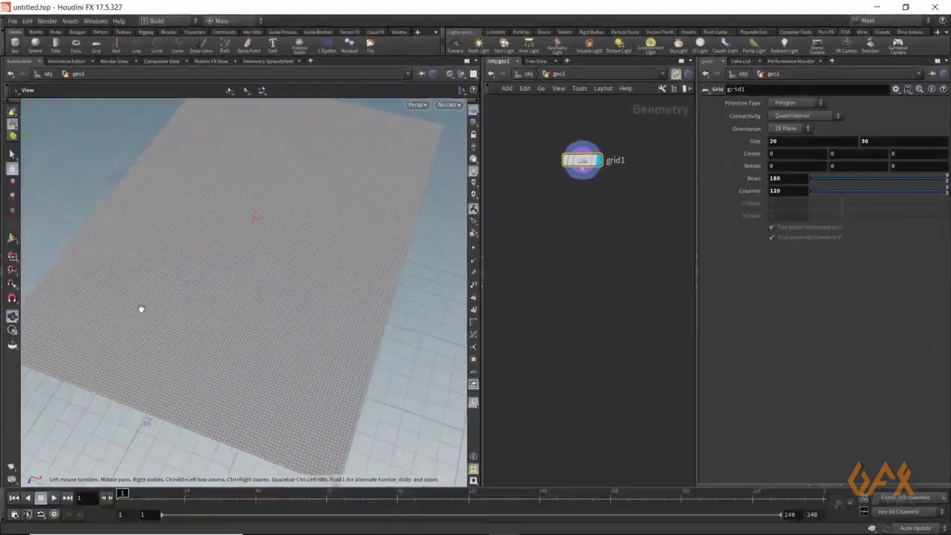
scroll(376, 373, "up", 5)
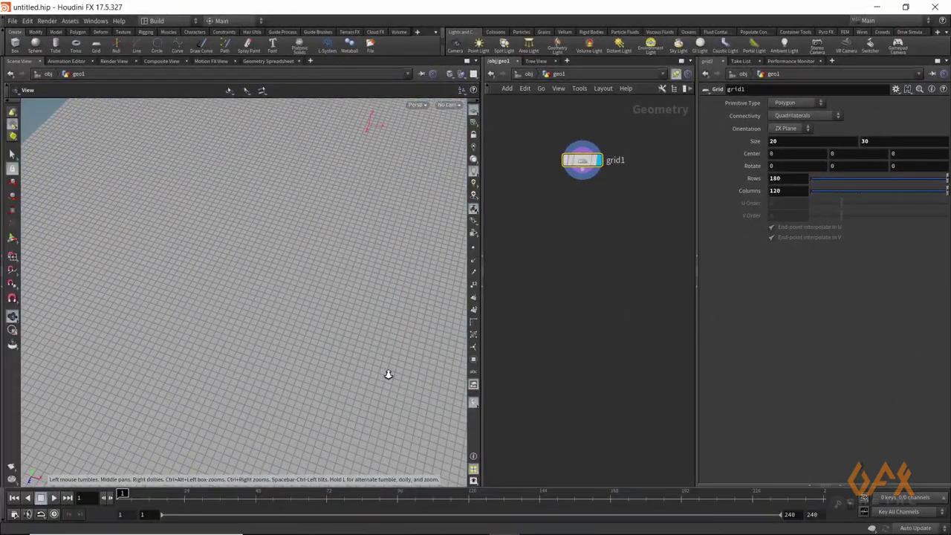
left_click_drag(244, 378, 260, 395)
scroll(285, 365, "up", 3)
key("s")
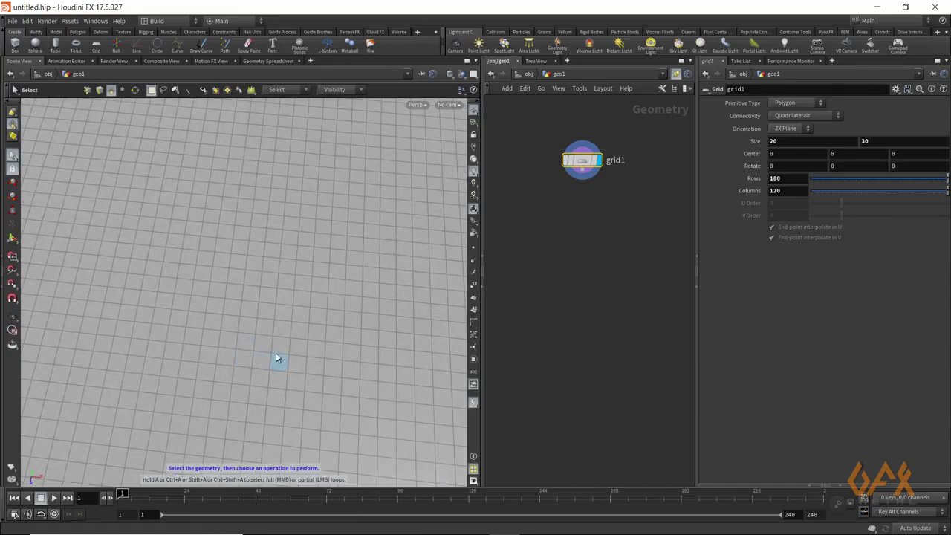
key("Escape")
scroll(275, 363, "down", 5)
left_click_drag(323, 365, 243, 314)
Add a UV Unwrap node, uvunwrap1, after grid1 and display its result.
key("s")
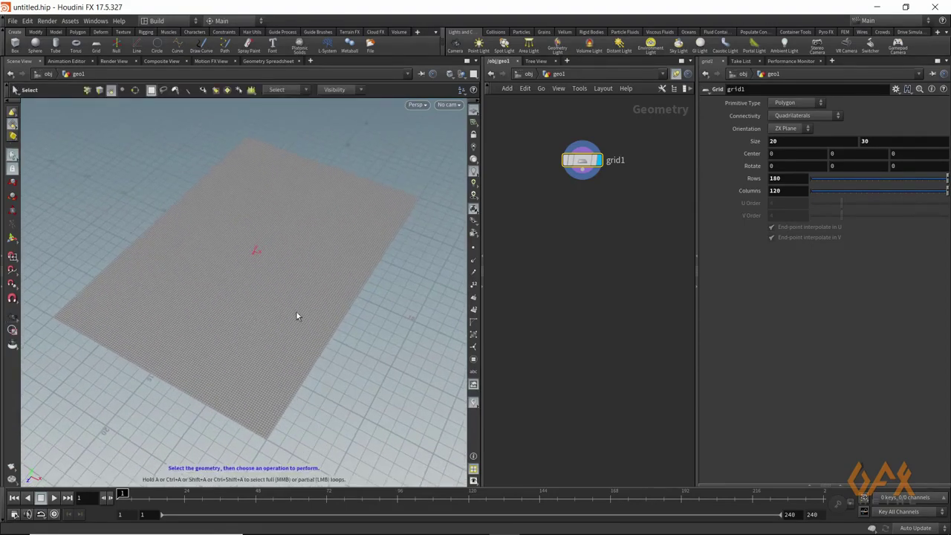
left_click_drag(582, 168, 579, 134)
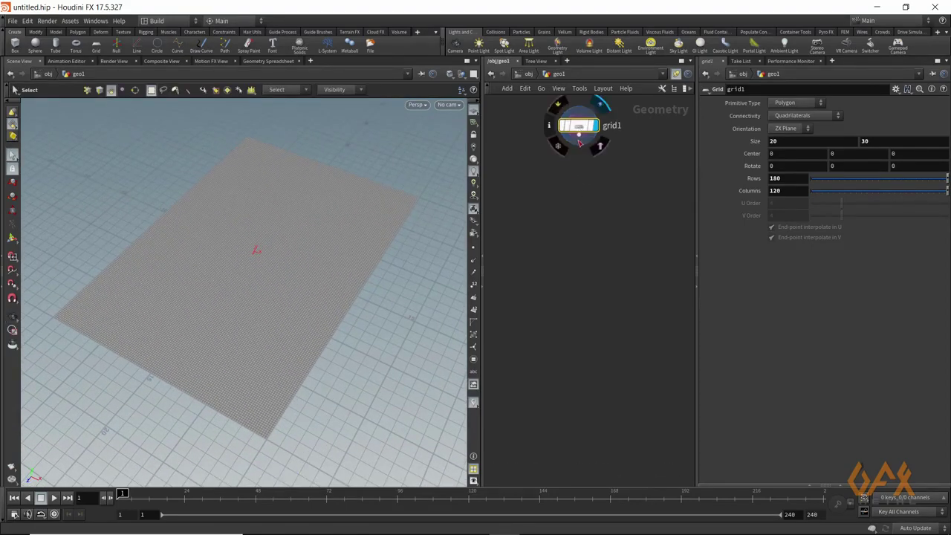
key("Tab")
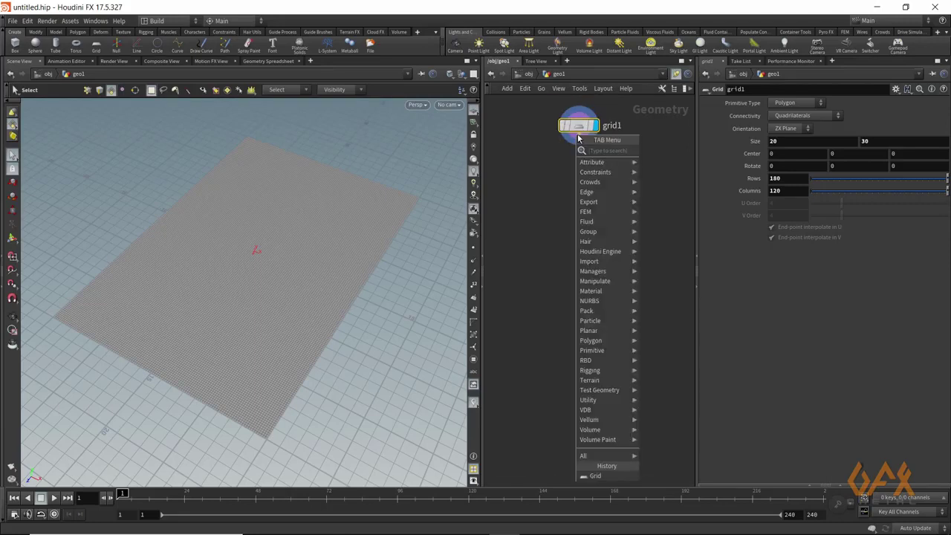
type("uv")
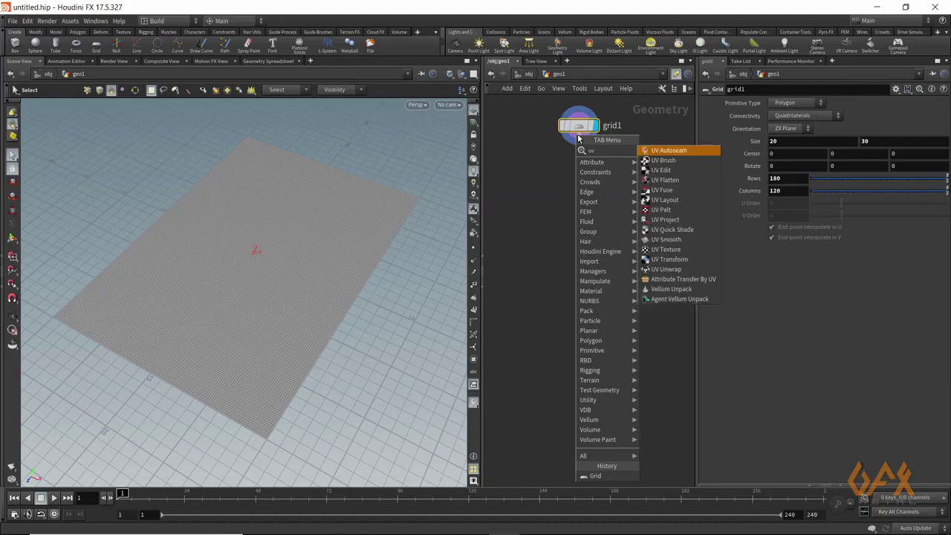
type("un")
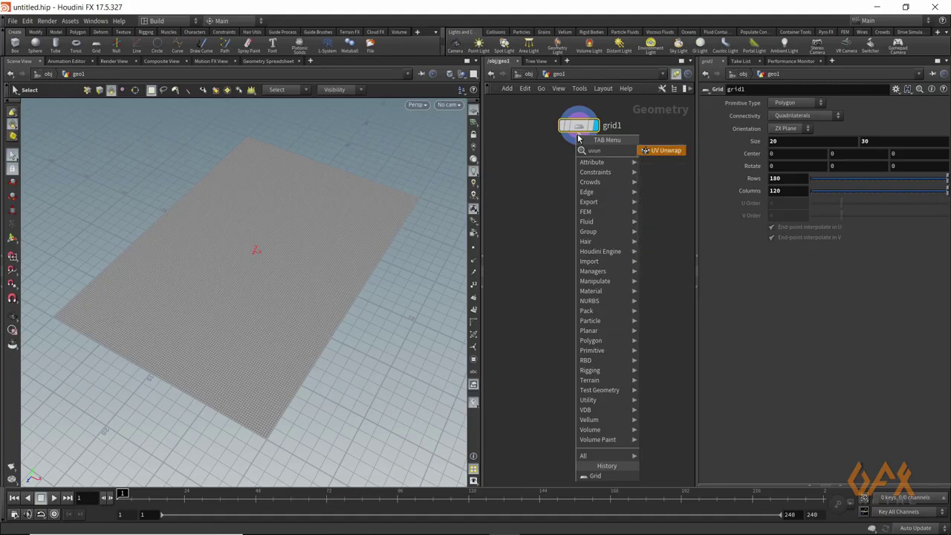
key("Return")
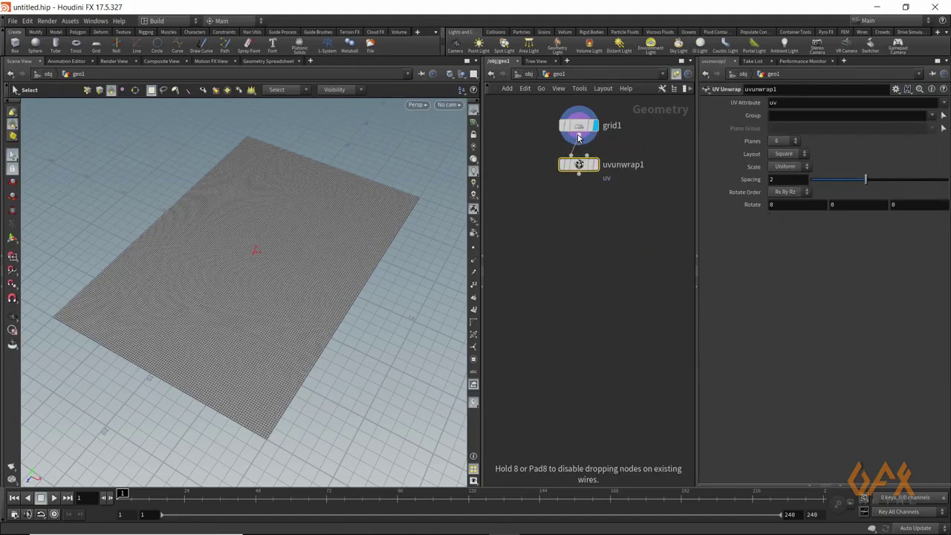
mouse_move(594, 167)
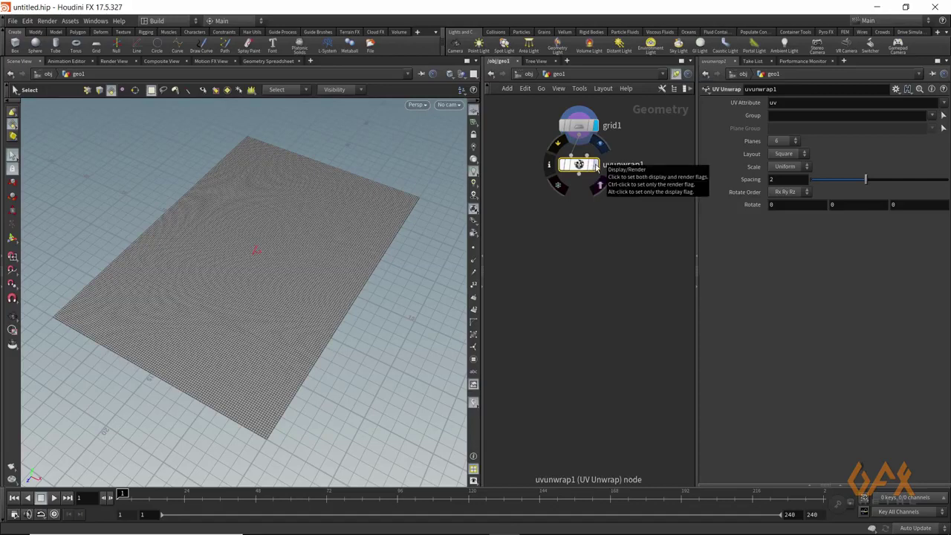
left_click(596, 169)
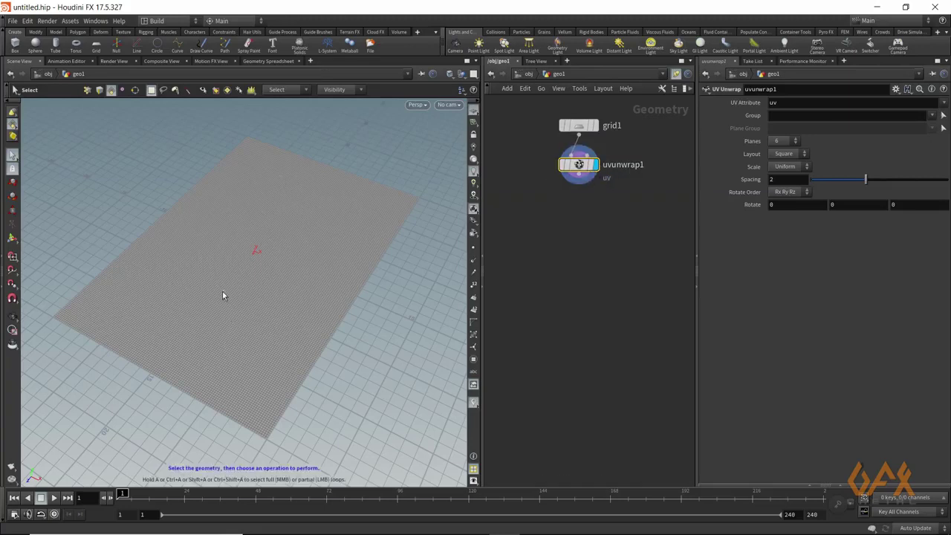
Inspect the grid's unwrapped UV layout, then return to the 3D perspective view.
key("Escape")
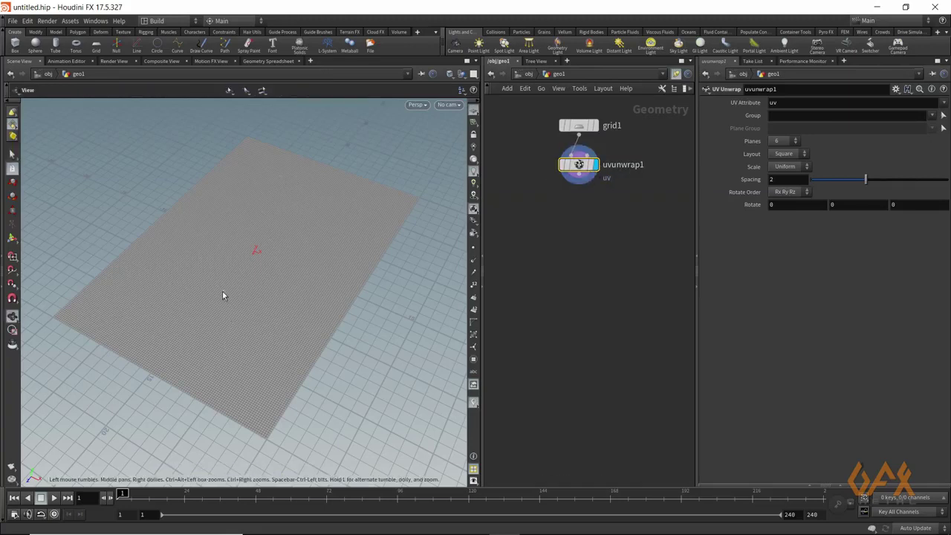
key("s")
key("space+5")
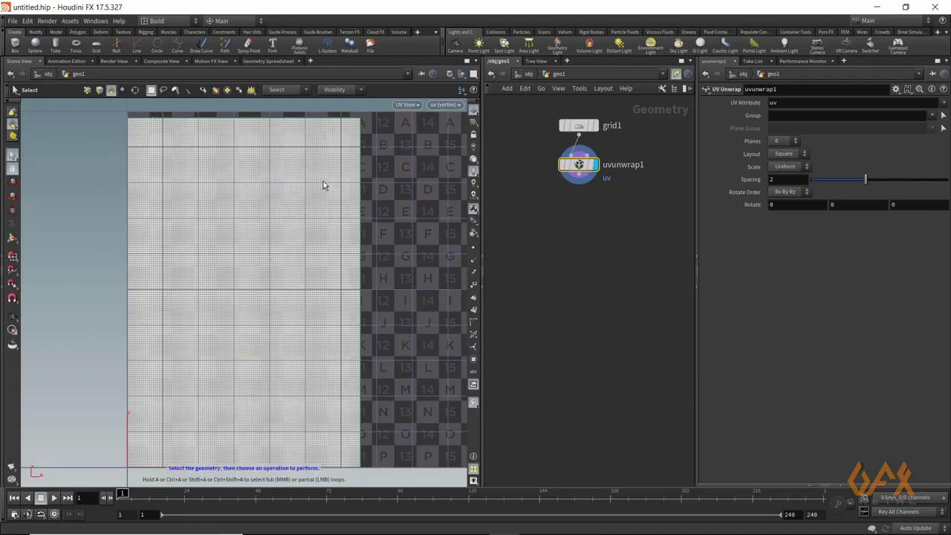
key("Escape")
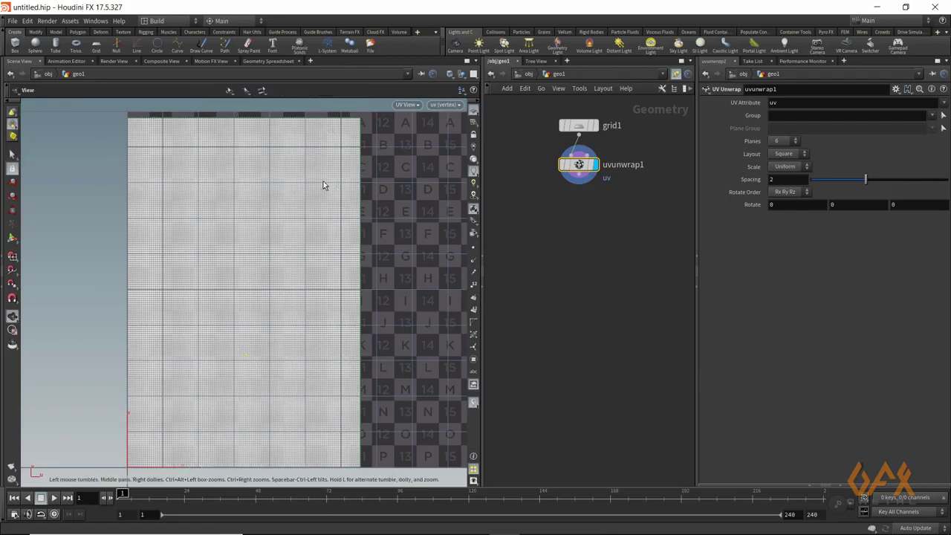
key("space+1")
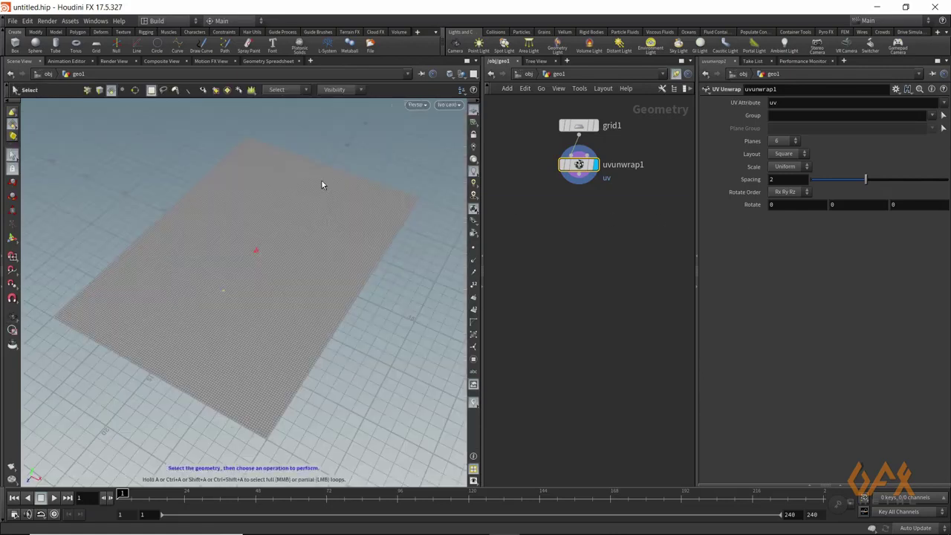
left_click_drag(252, 330, 228, 325)
key("s")
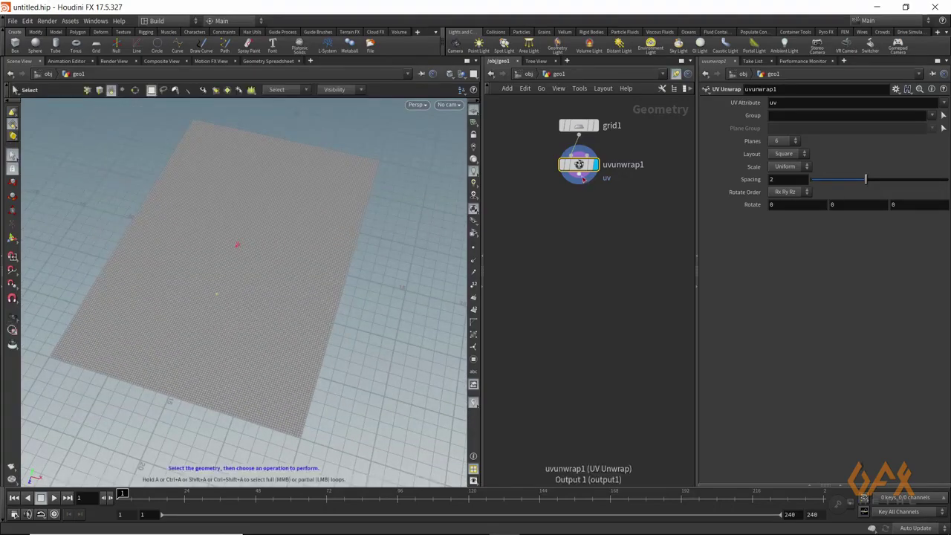
key("Tab")
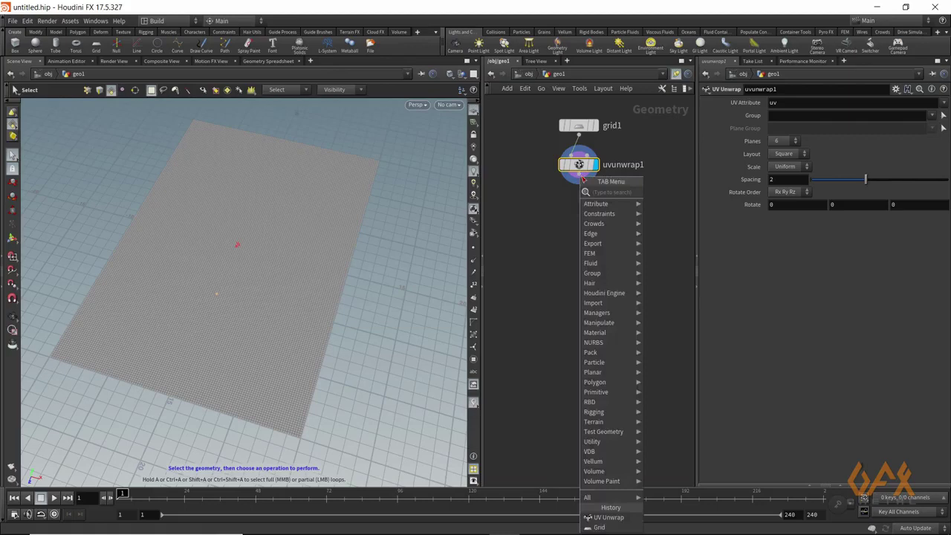
Add uvquickshade1 below uvunwrap1 to show the uvgrid_grey checker texture across the plane.
type("uv")
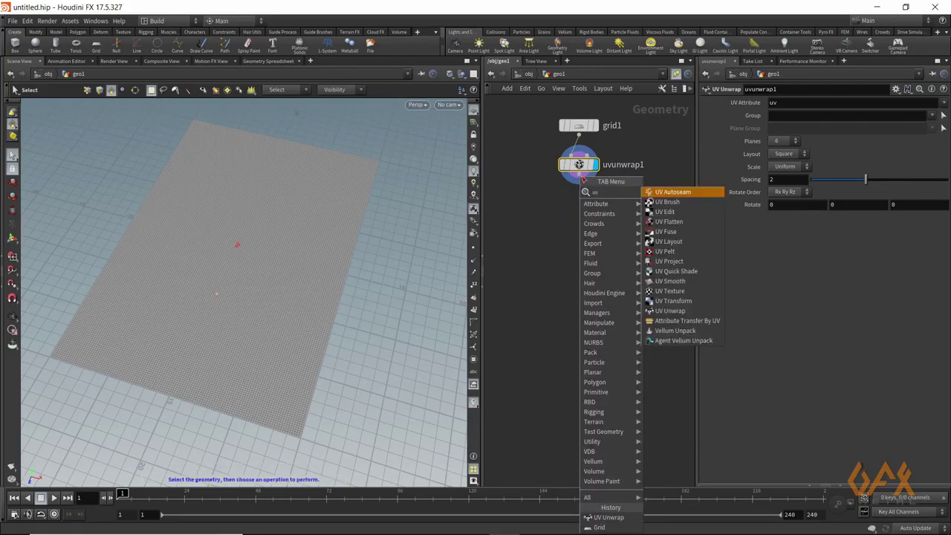
type("quic")
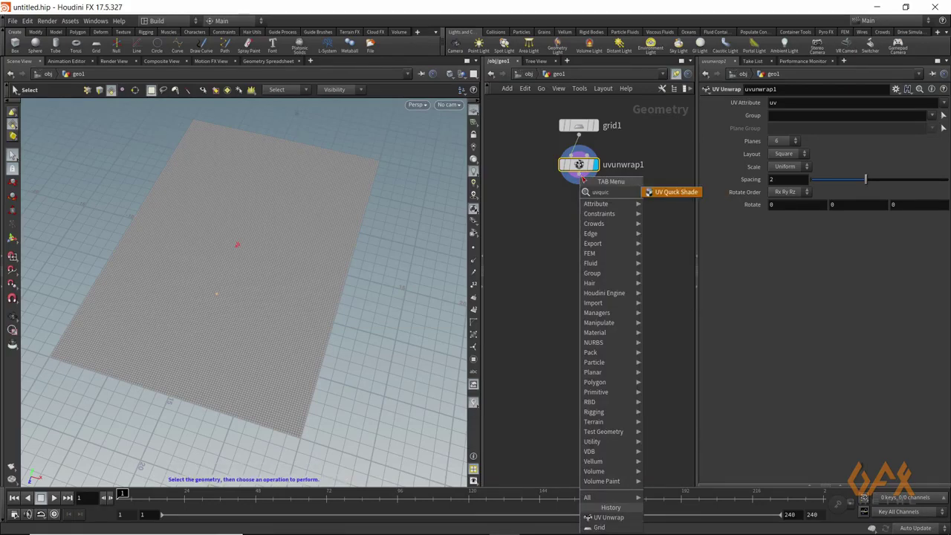
key("Return")
left_click(632, 185)
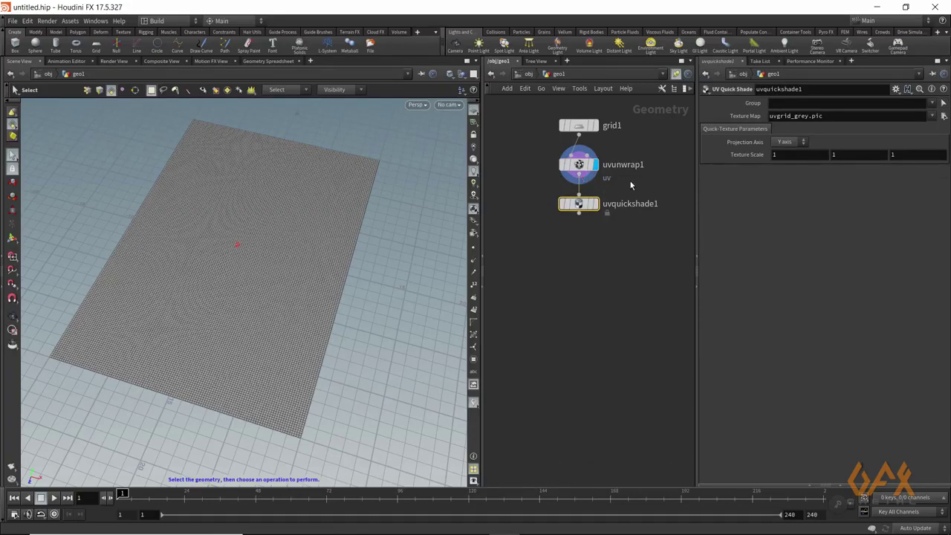
left_click(594, 204)
key("Escape")
left_click_drag(298, 223, 329, 271)
scroll(329, 272, "up", 5)
left_click_drag(294, 302, 192, 238)
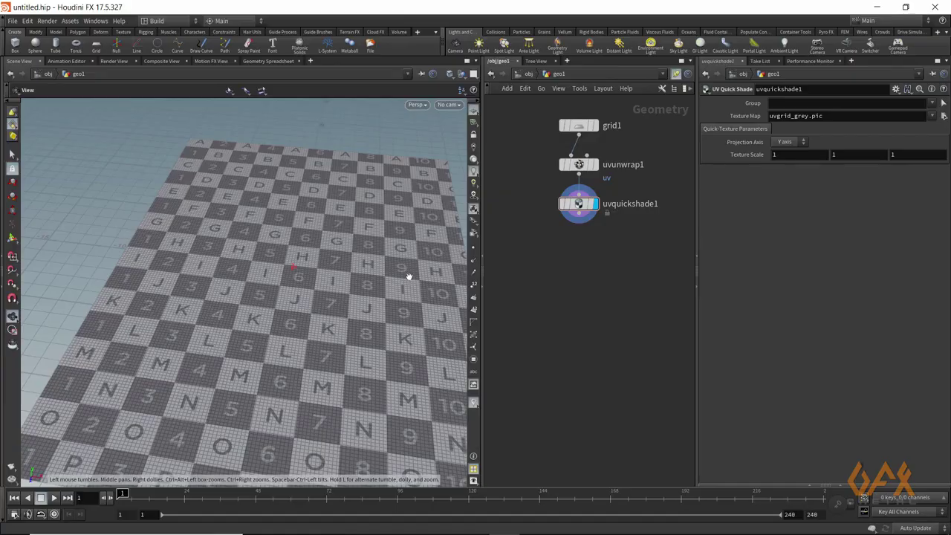
key("h")
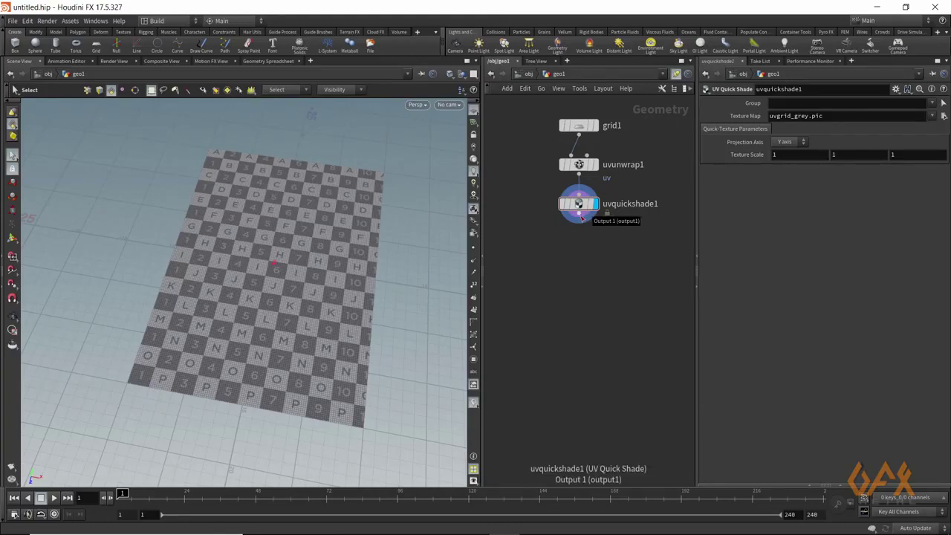
Add a Bend node, bend1, below uvquickshade1.
left_click(581, 218)
type("bend")
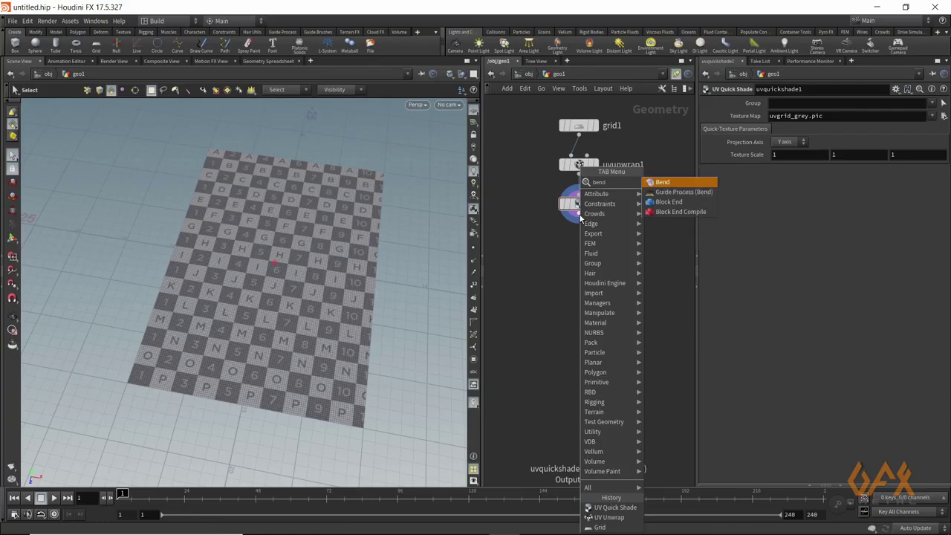
key("Return")
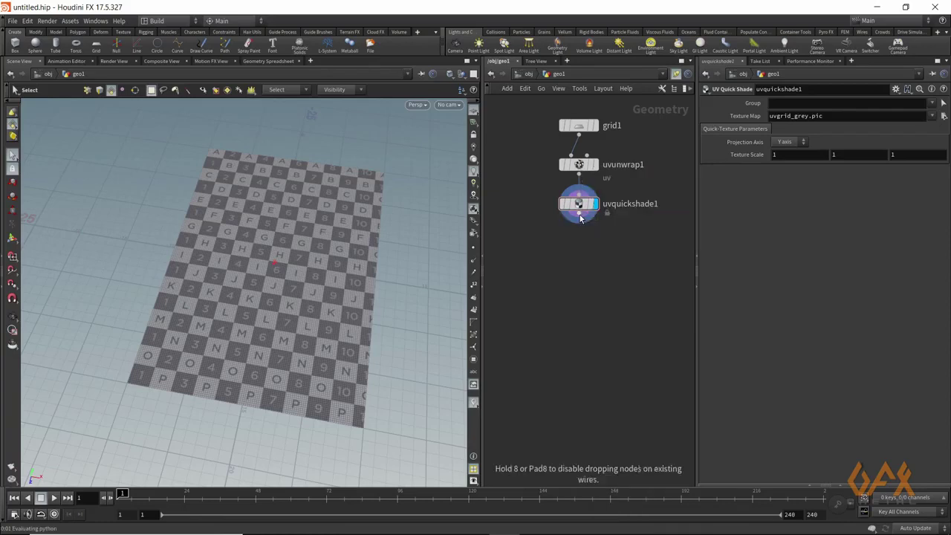
left_click(587, 251)
left_click_drag(588, 245, 589, 259)
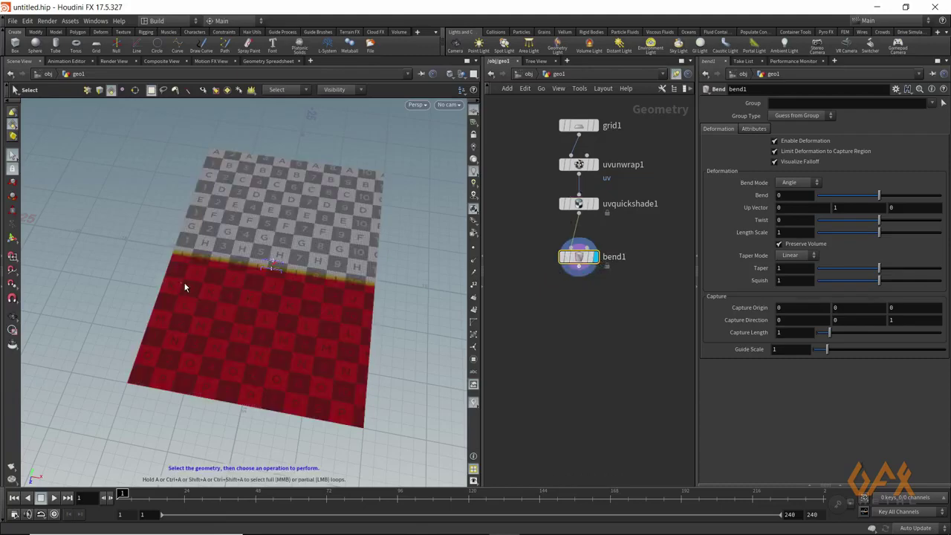
key("Escape")
left_click_drag(359, 306, 308, 297)
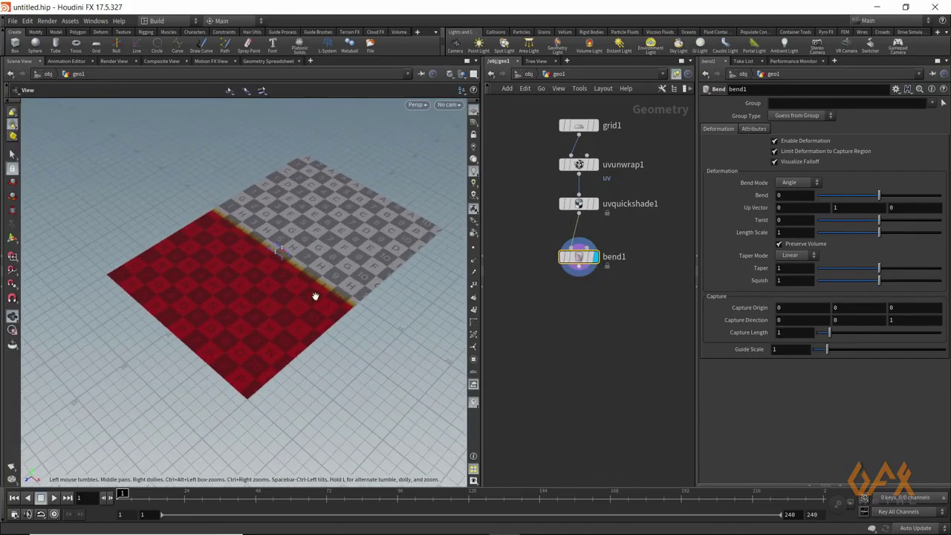
key("s")
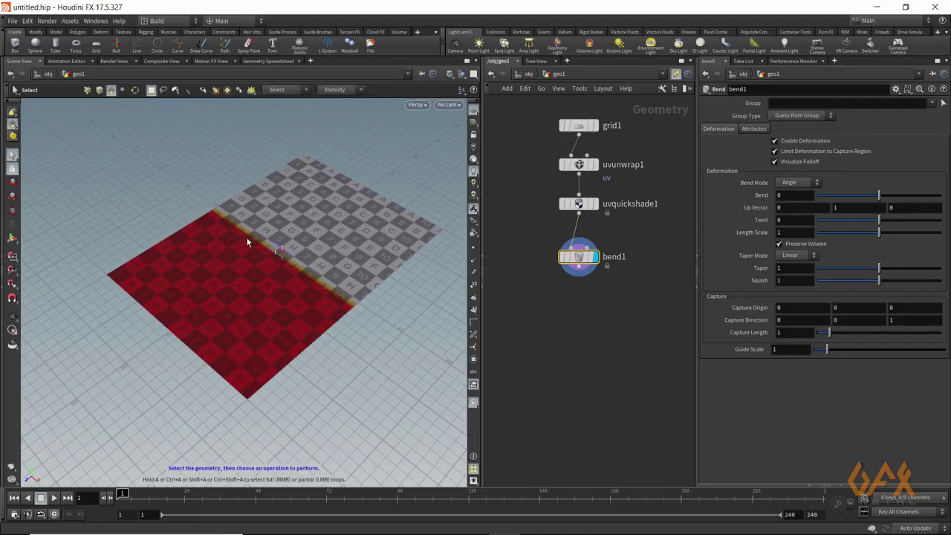
Test-fold the red half upward with the Bend slider, then reset Bend to 0.
key("Escape")
mouse_move(258, 327)
left_mouse_down()
mouse_move(233, 327)
mouse_move(236, 314)
mouse_move(248, 329)
left_mouse_up()
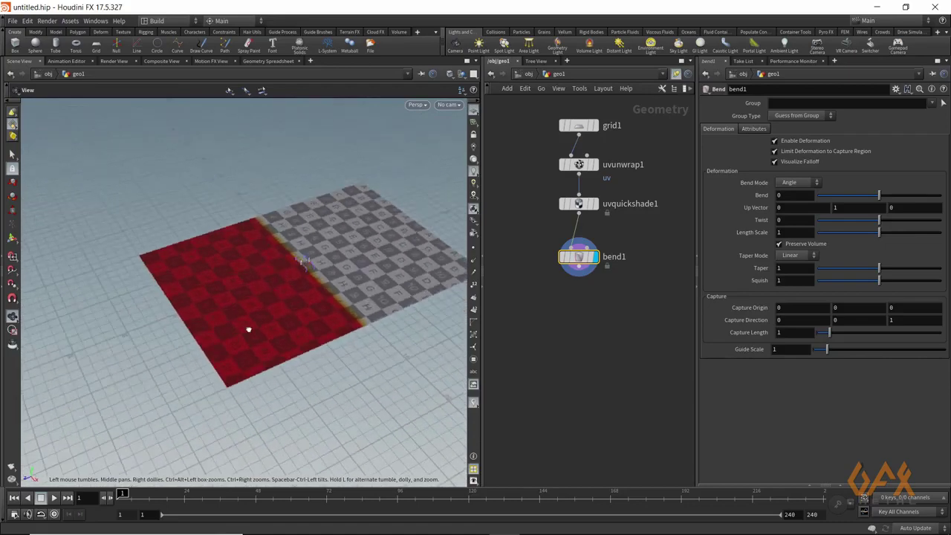
mouse_move(584, 260)
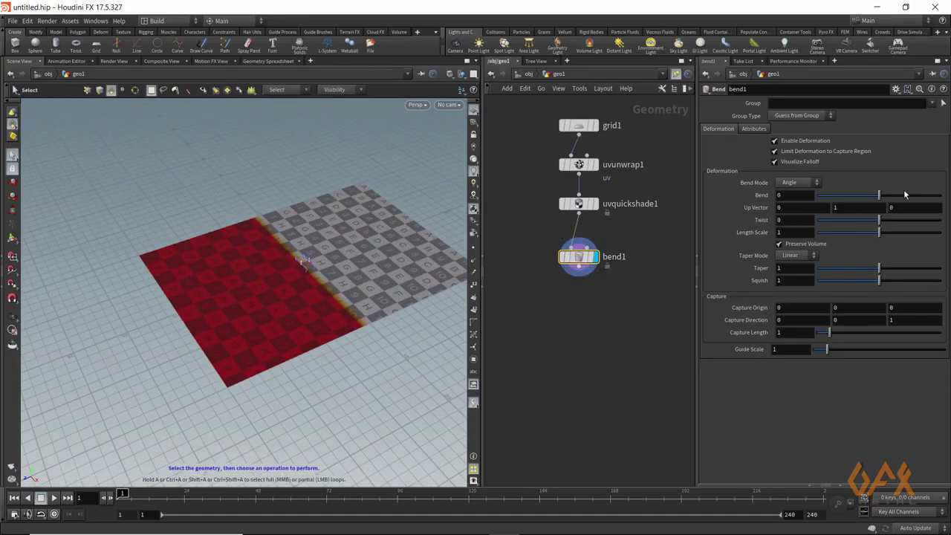
mouse_move(880, 198)
left_mouse_down()
mouse_move(907, 198)
mouse_move(879, 197)
mouse_move(897, 196)
left_mouse_up()
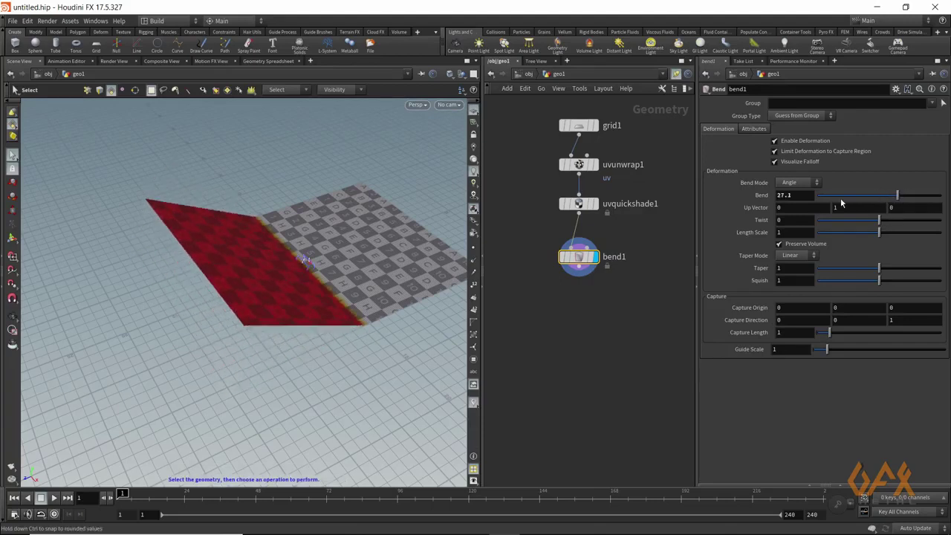
left_click(807, 195)
type("0")
key("Return")
key("Escape")
left_click_drag(238, 271, 299, 274)
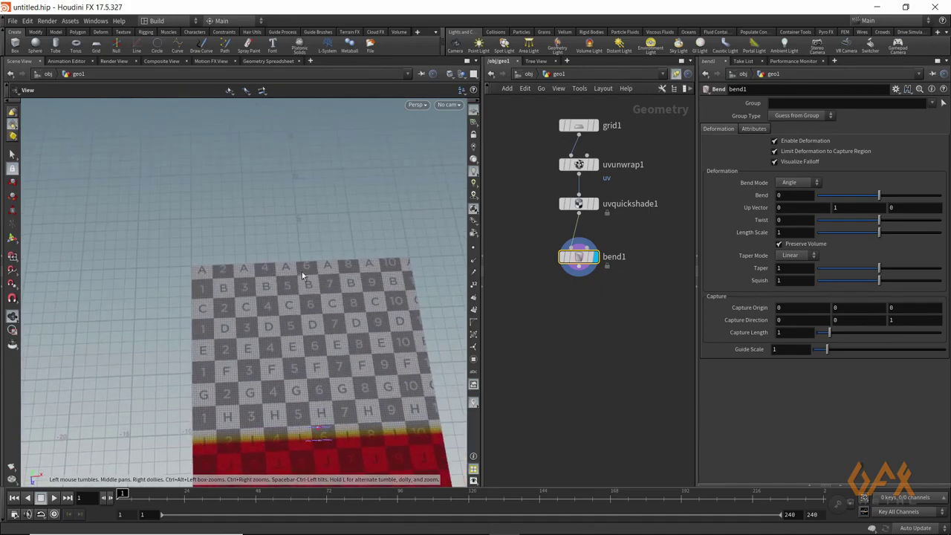
key("s")
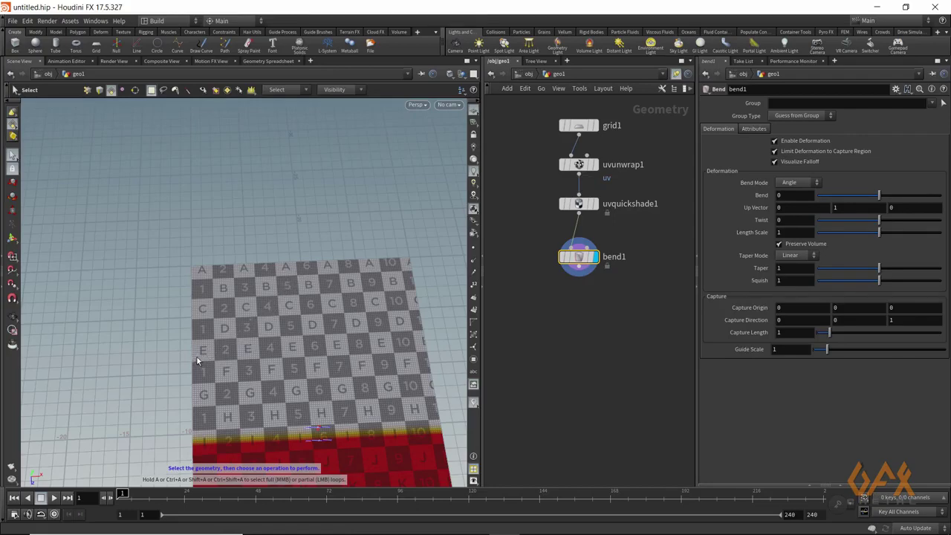
key("Escape")
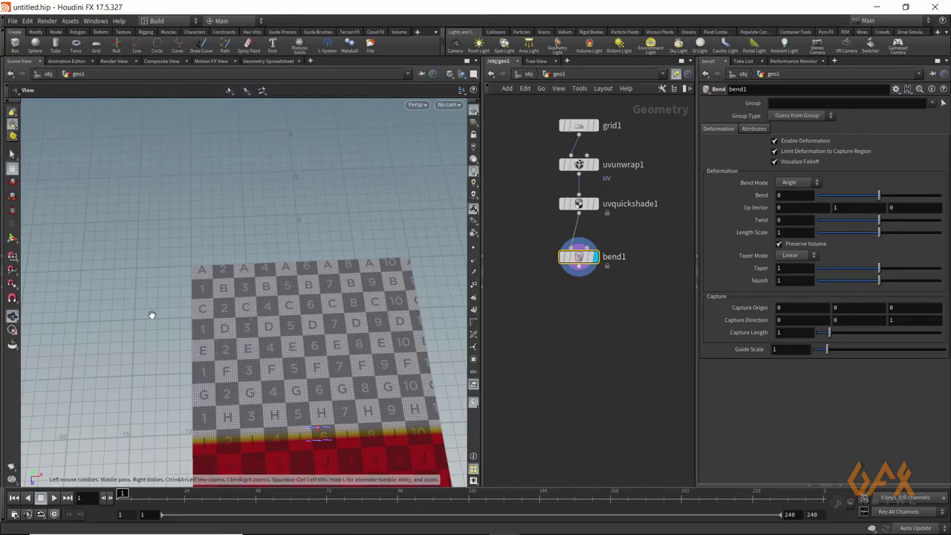
left_click_drag(148, 314, 102, 263)
left_click_drag(186, 310, 95, 318)
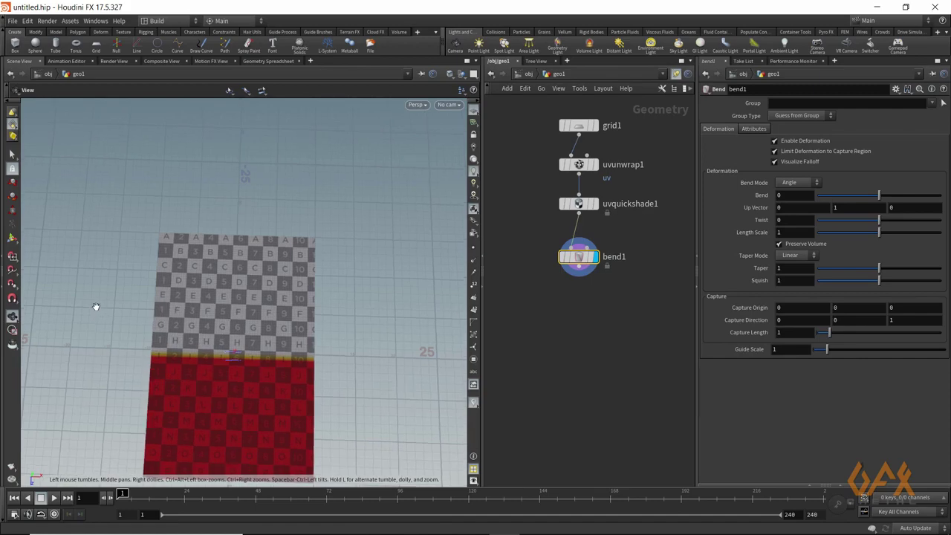
left_click_drag(121, 282, 116, 293)
key("s")
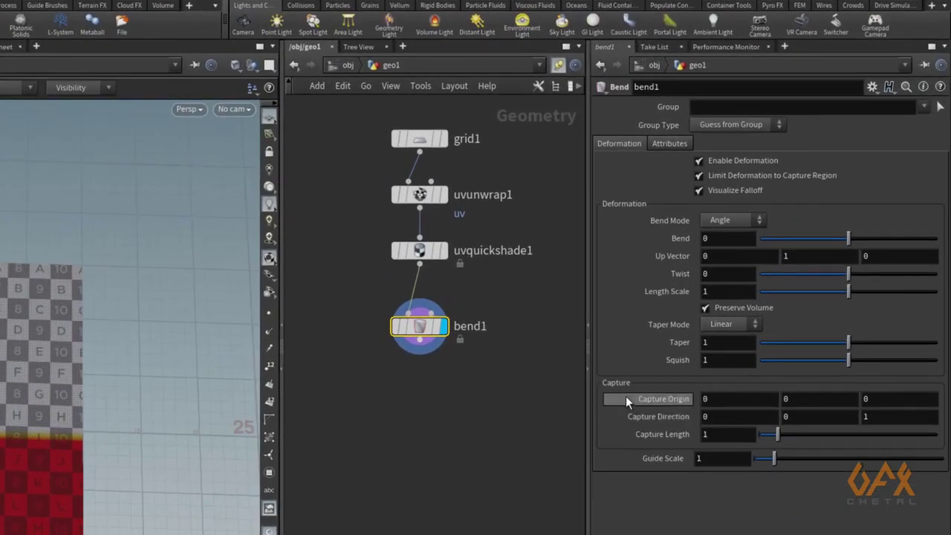
Set bend1's Capture Direction X and Z to -1, giving -1, 0, -1.
left_click(719, 416)
double_click(719, 416)
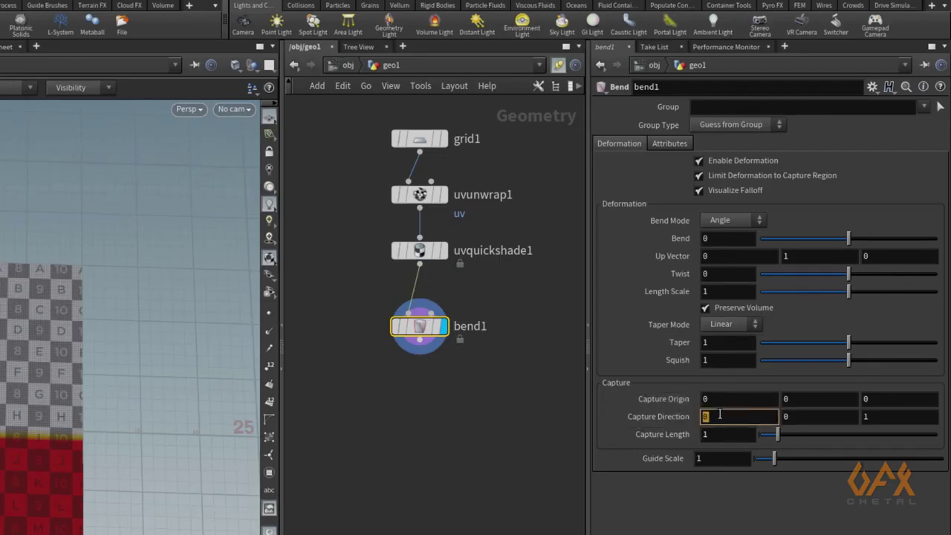
type("-1")
key("Return")
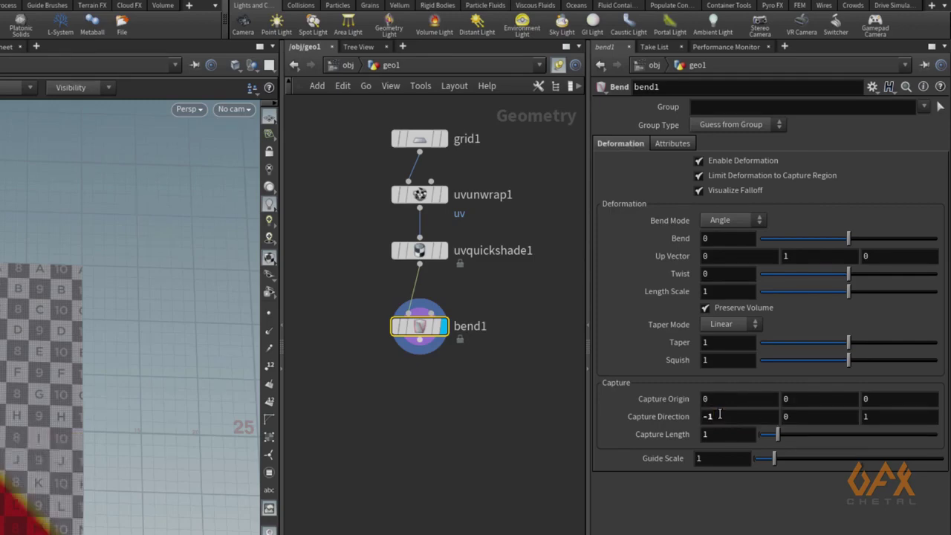
double_click(891, 414)
type("-1")
key("Return")
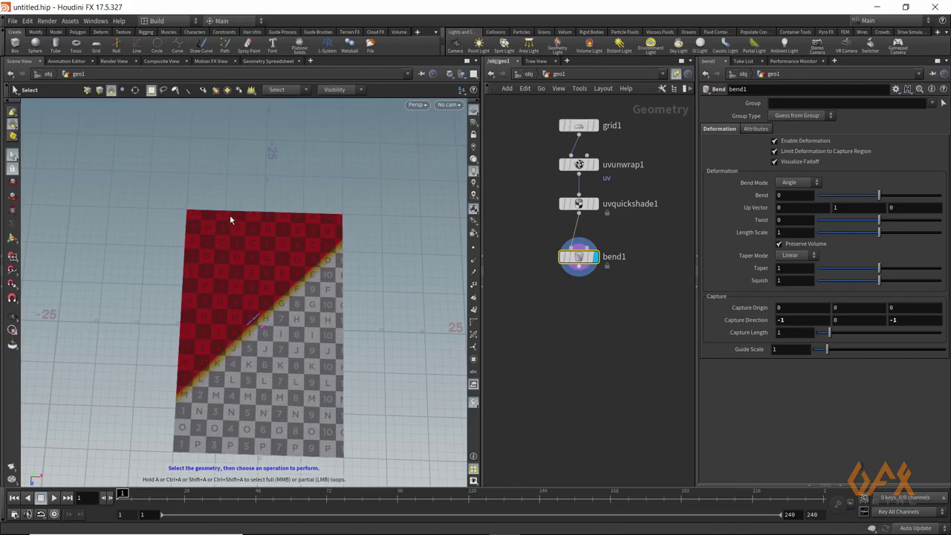
key("Escape")
mouse_move(244, 334)
left_mouse_down()
mouse_move(239, 312)
mouse_move(240, 328)
mouse_move(252, 325)
left_mouse_up()
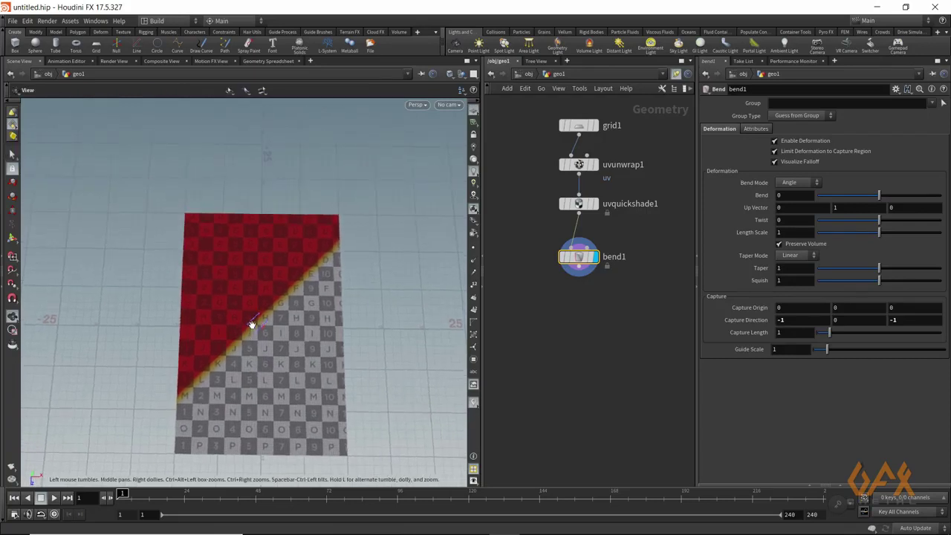
key("s")
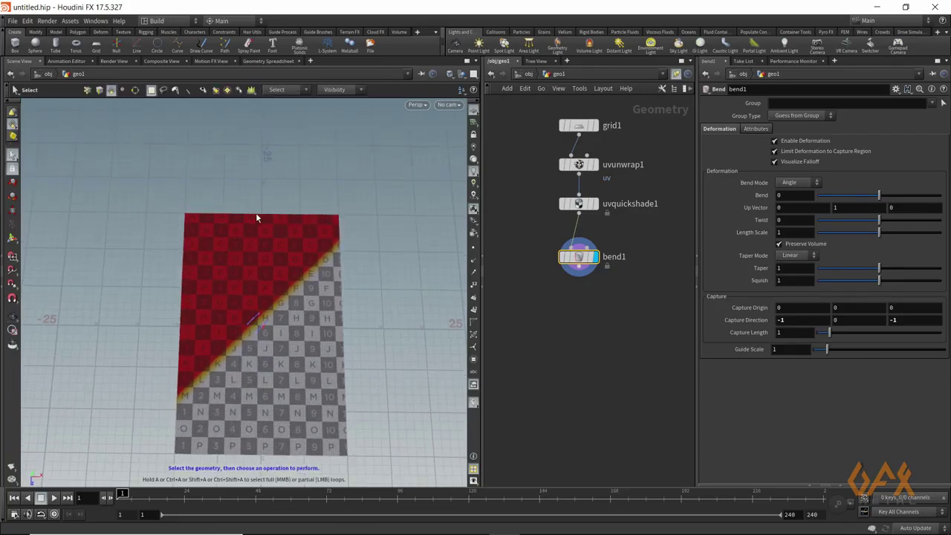
Set bend1's Capture Origin X to -5 and Z to -10.
left_click(788, 307)
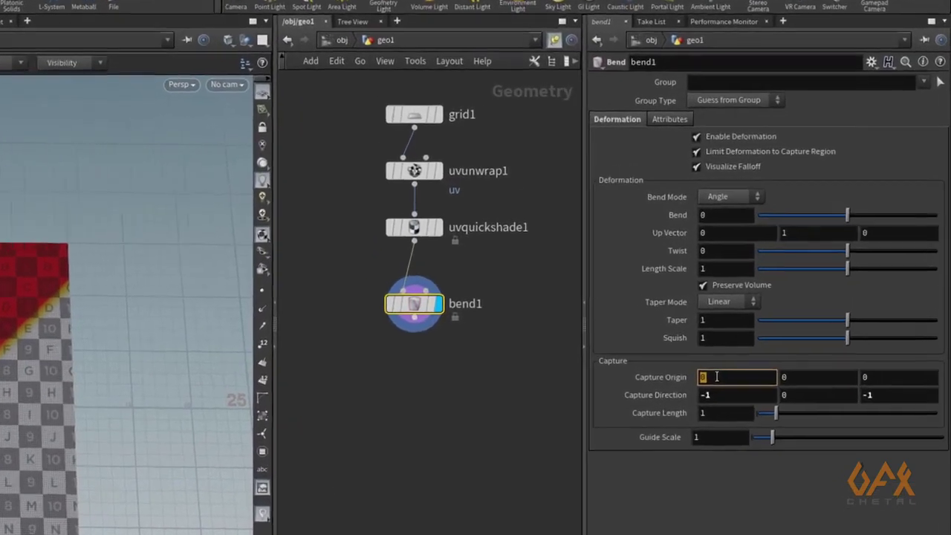
type("-5")
key("Return")
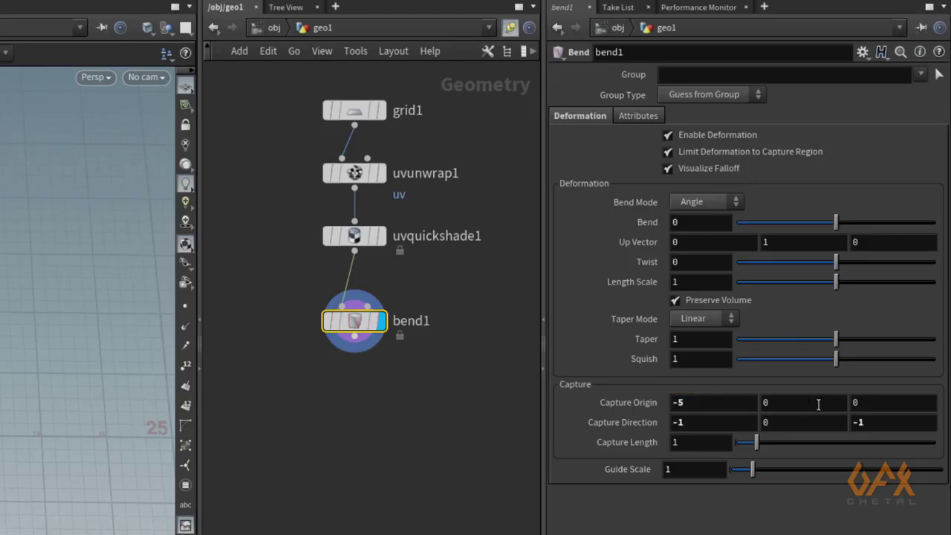
left_click(861, 403)
type("-10")
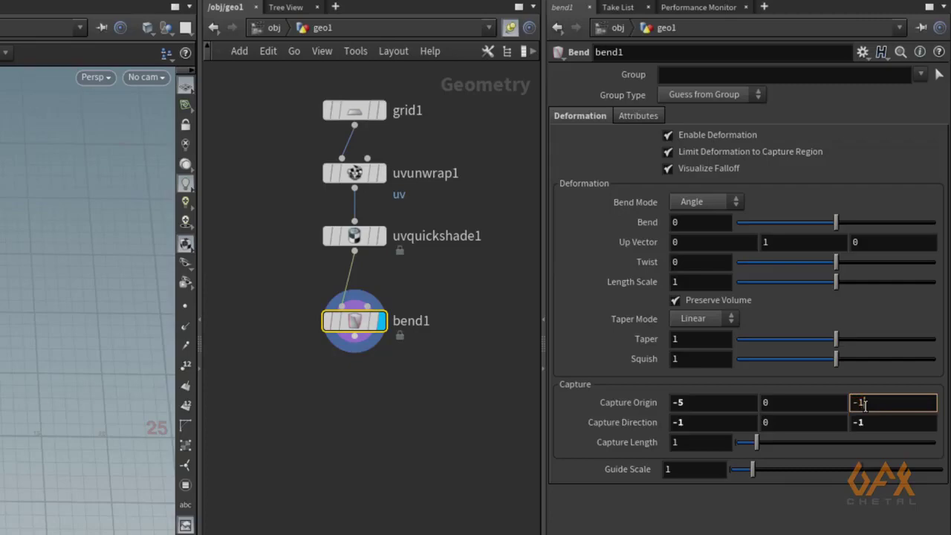
key("Return")
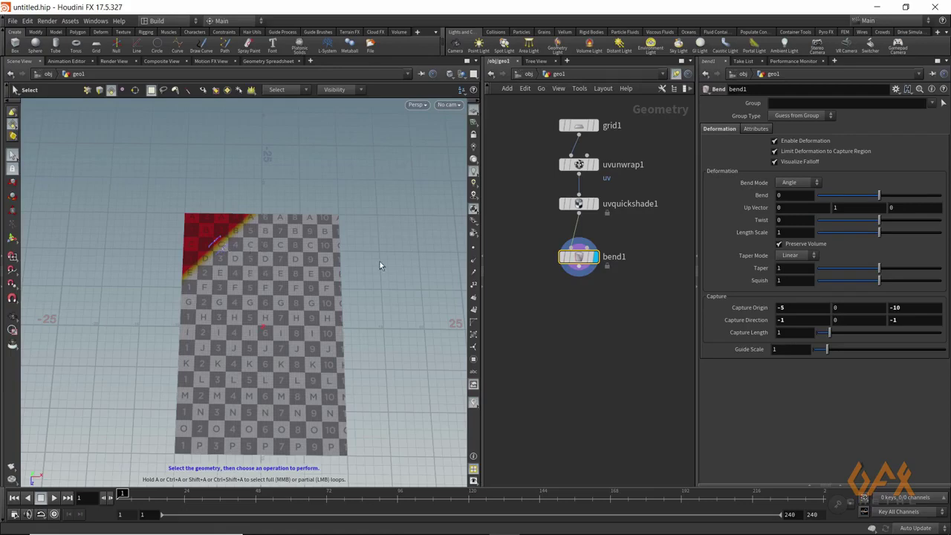
Set bend1's Bend angle to 180 degrees, curling the red corner over.
key("Escape")
left_click_drag(127, 245, 155, 266)
scroll(341, 270, "up", 5)
scroll(228, 309, "down", 3)
key("s")
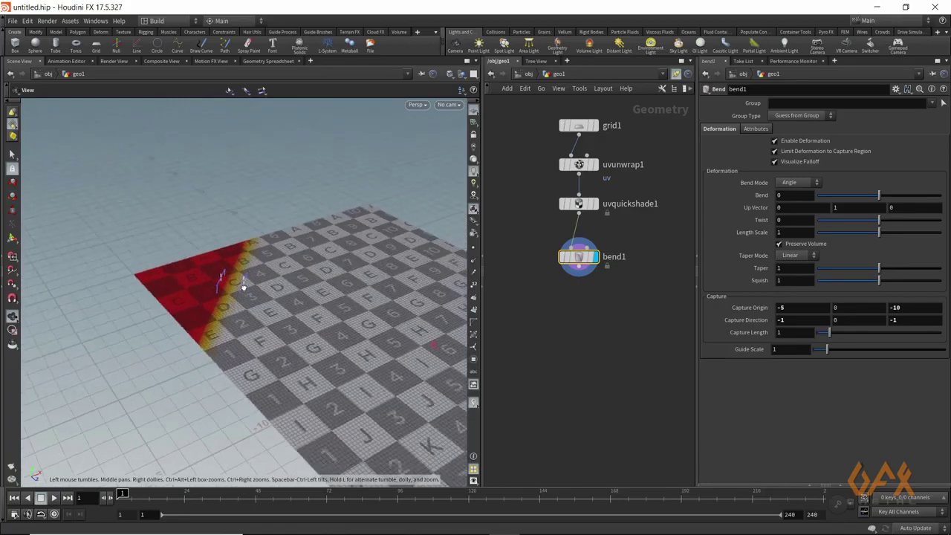
left_click_drag(879, 195, 941, 196)
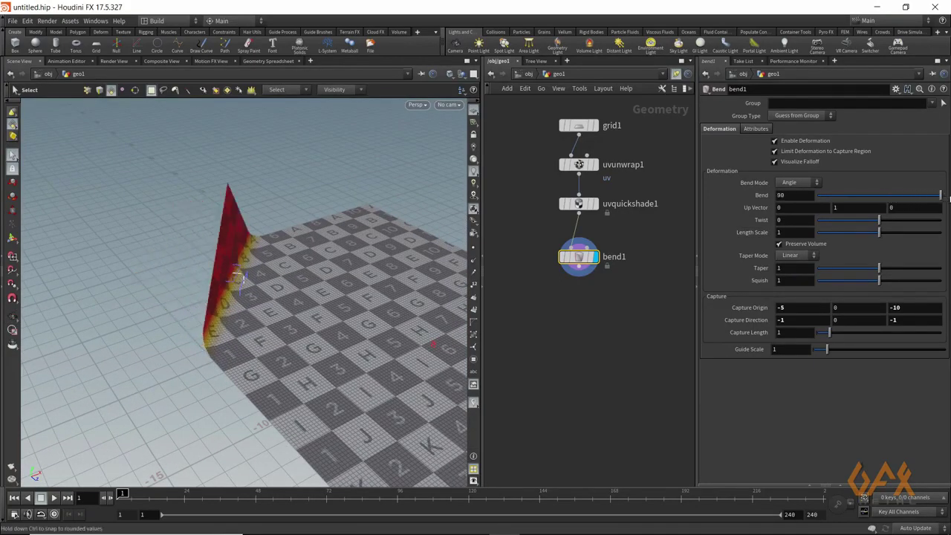
double_click(794, 195)
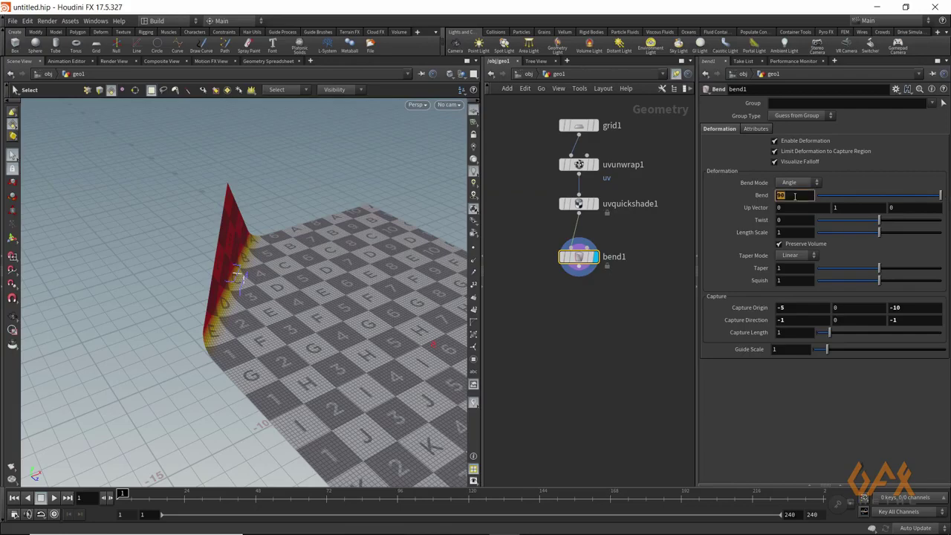
type("180")
key("Return")
left_click_drag(314, 339, 308, 295)
left_click_drag(223, 331, 363, 337)
key("s")
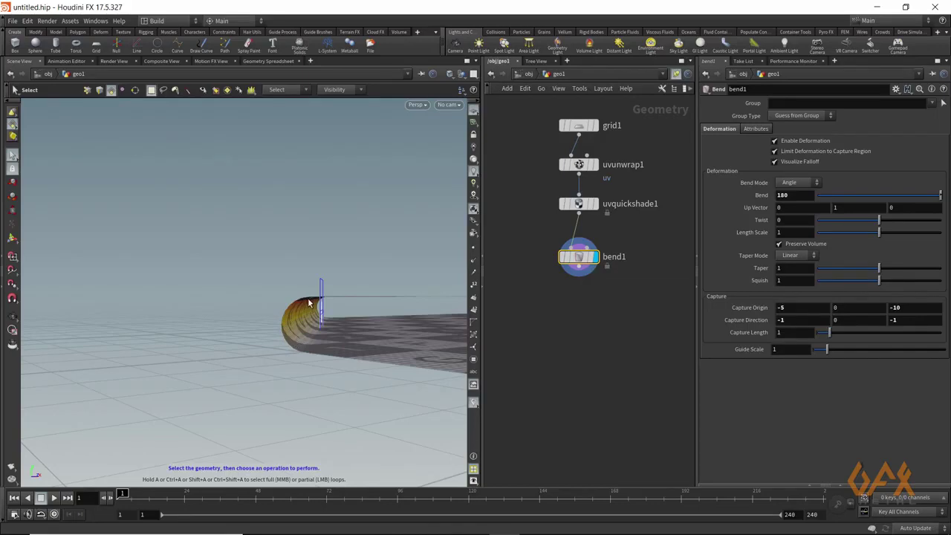
key("Escape")
left_click_drag(270, 321, 282, 346)
key("s")
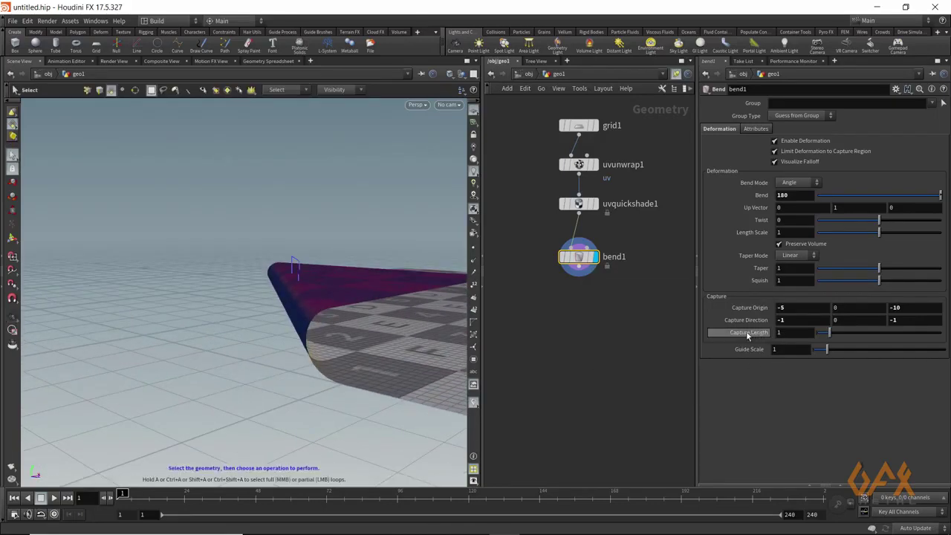
Set Capture Length to -1 so the folded corner lies flat on the sheet.
double_click(787, 332)
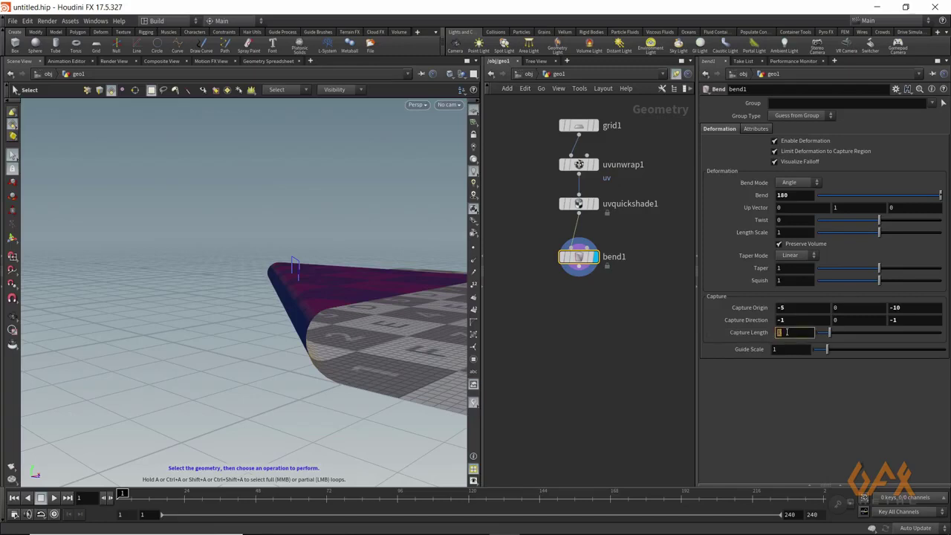
type("-1")
key("Return")
key("Escape")
left_click_drag(365, 371, 276, 372)
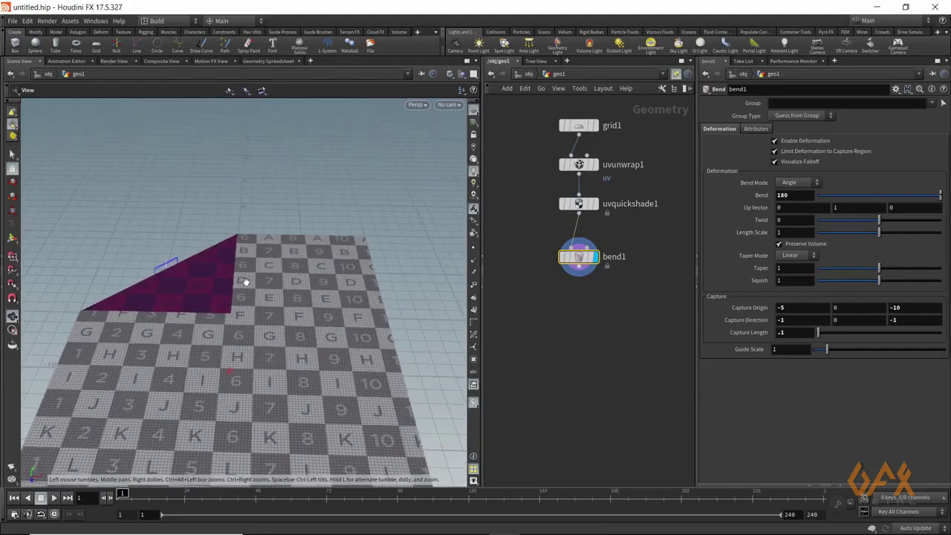
key("s")
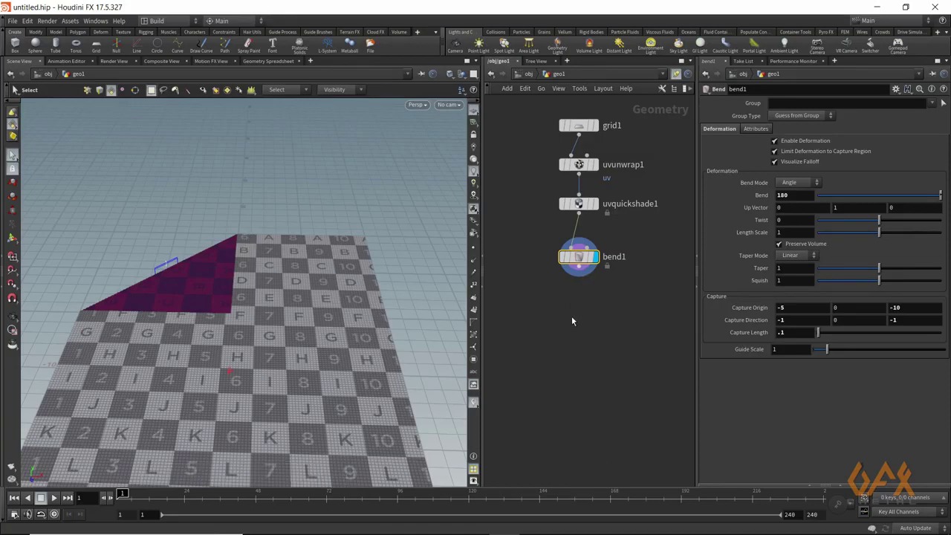
Chain a new Bend node, bend2, under bend1 and display its default result.
middle_click_drag(569, 304, 572, 253)
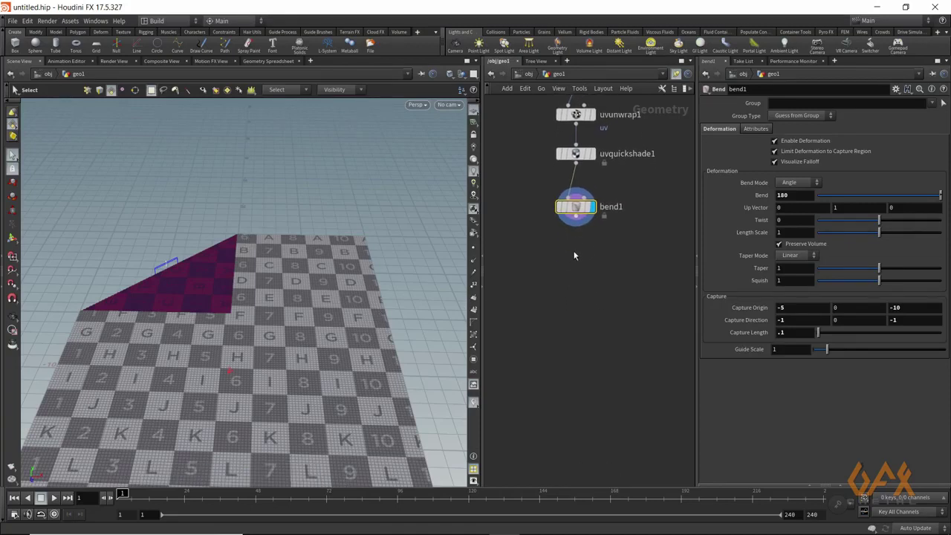
key("Tab")
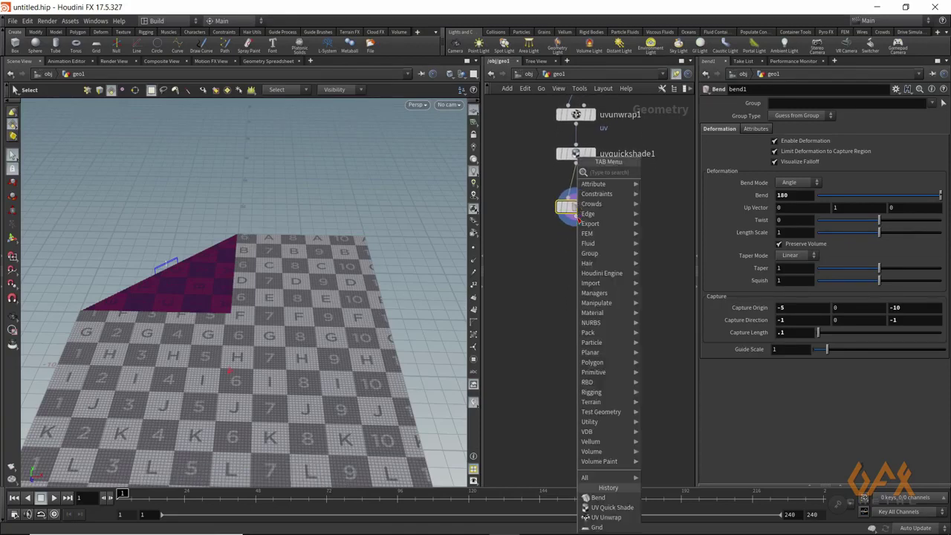
type("ben")
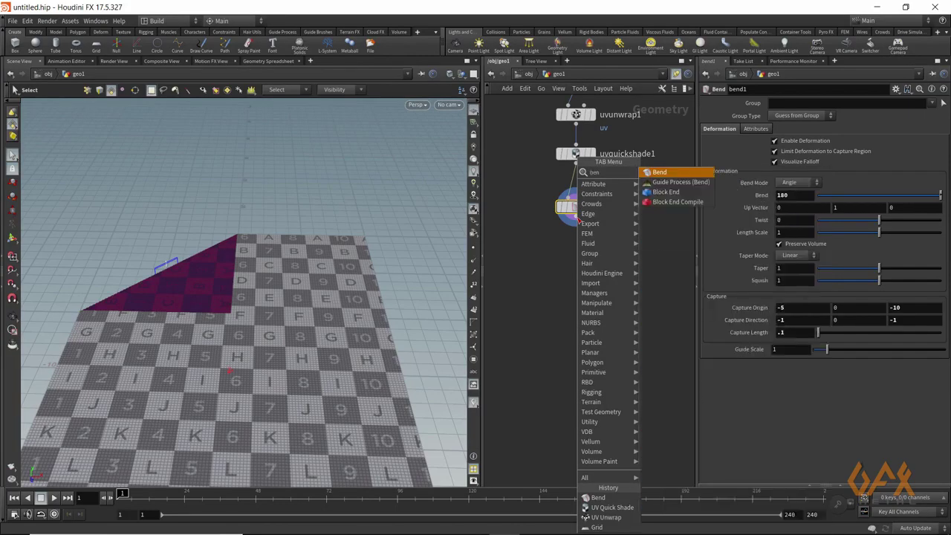
key("Return")
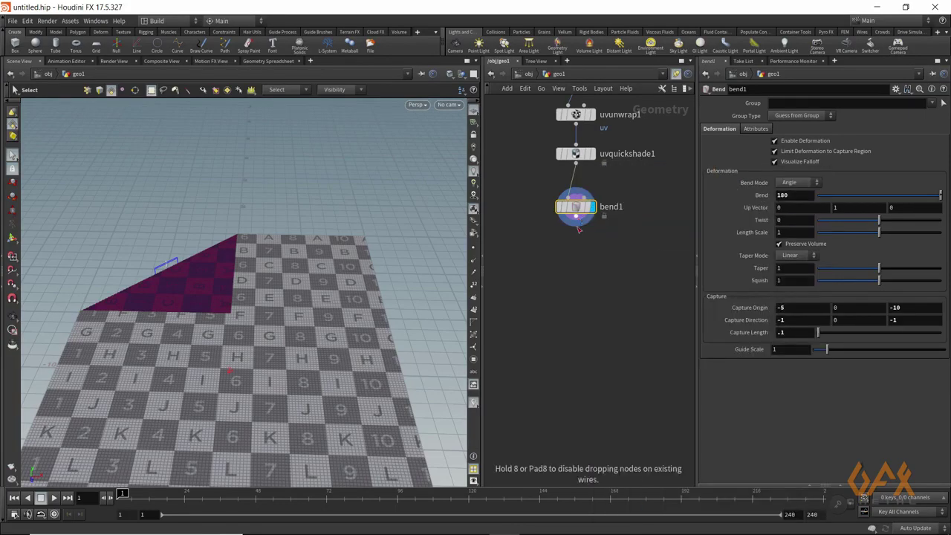
left_click(581, 242)
mouse_move(576, 249)
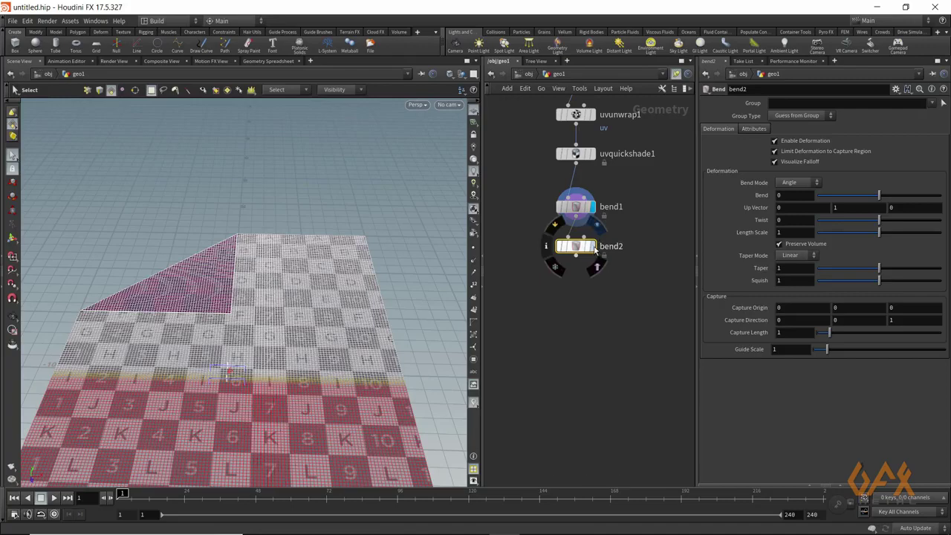
key("r")
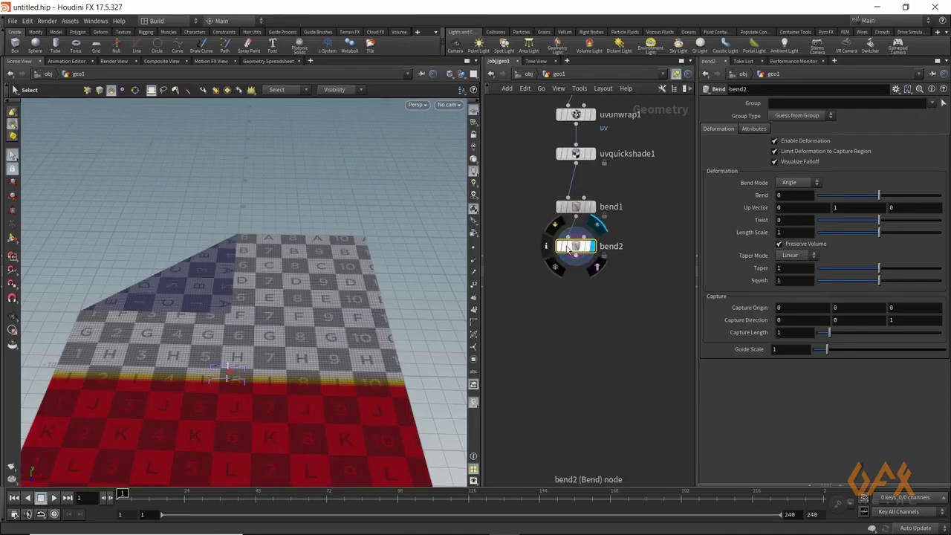
key("Escape")
left_click_drag(305, 289, 324, 297)
middle_click_drag(323, 297, 205, 304)
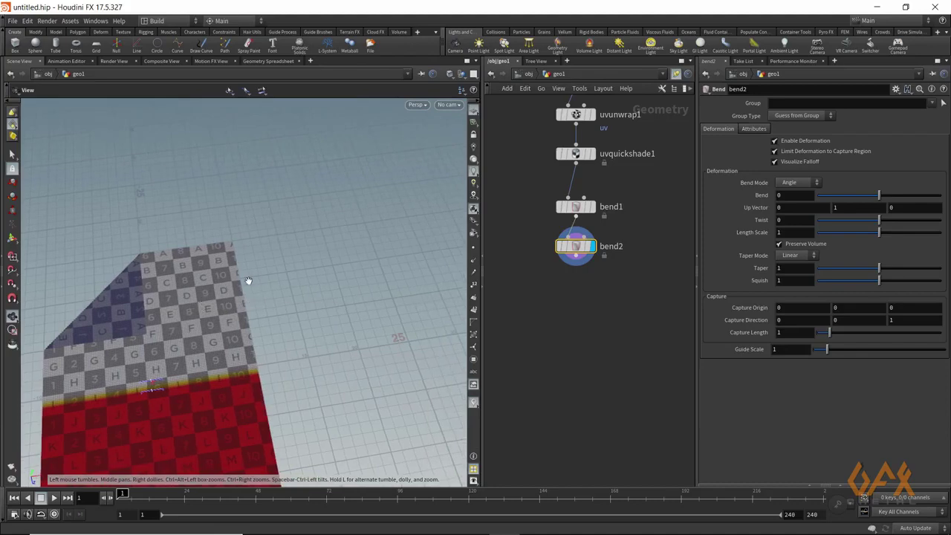
left_click_drag(283, 269, 289, 297)
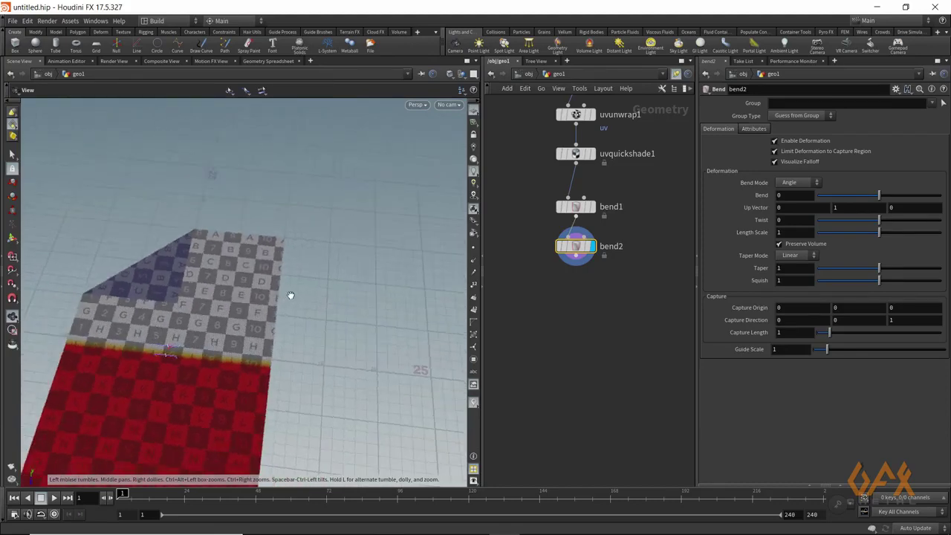
key("s")
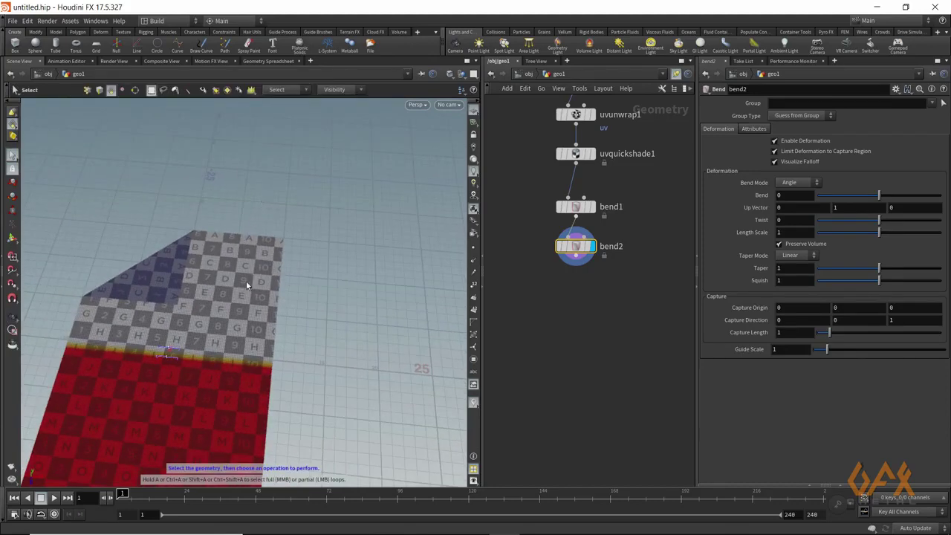
Set bend2's Capture Direction to 1, 0, -1 and Capture Origin to 5, 0, -10.
left_click(793, 321)
type("1")
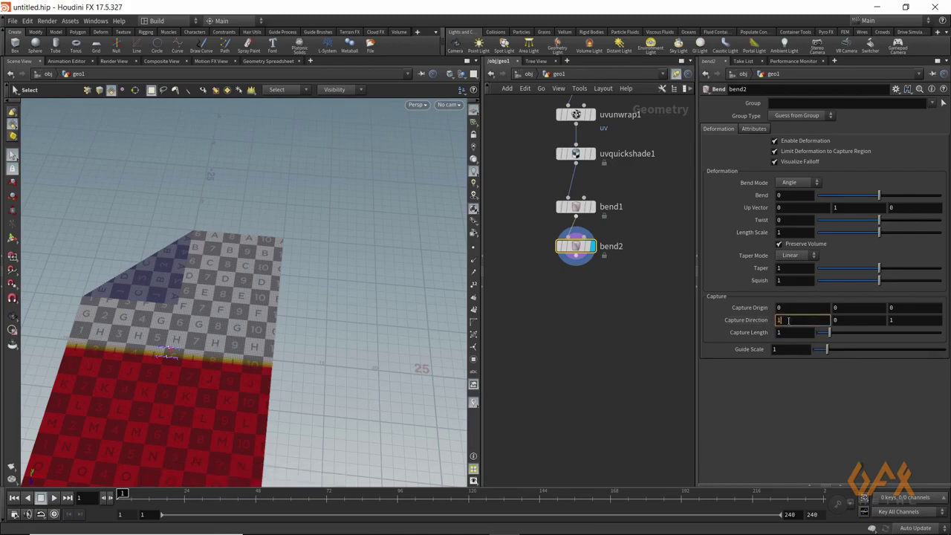
key("Return")
left_click(899, 320)
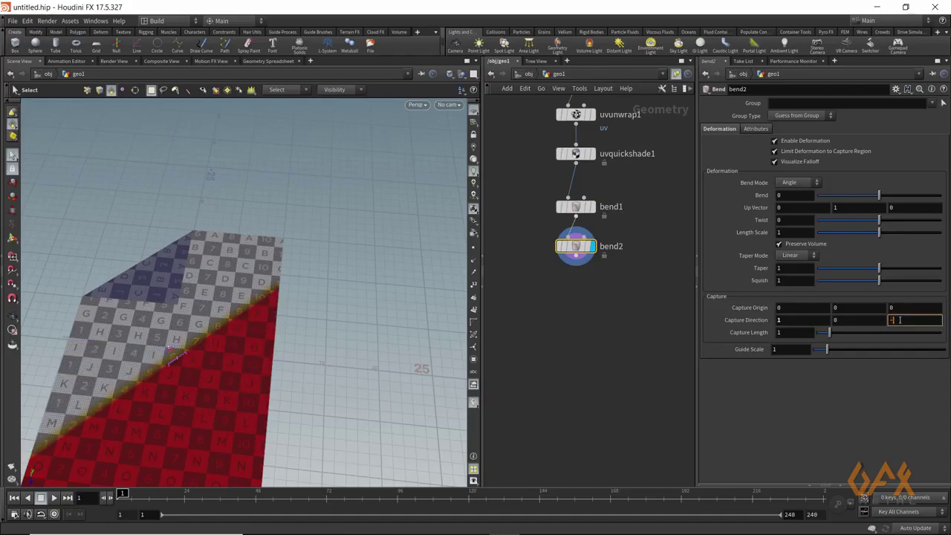
type("-1")
key("Return")
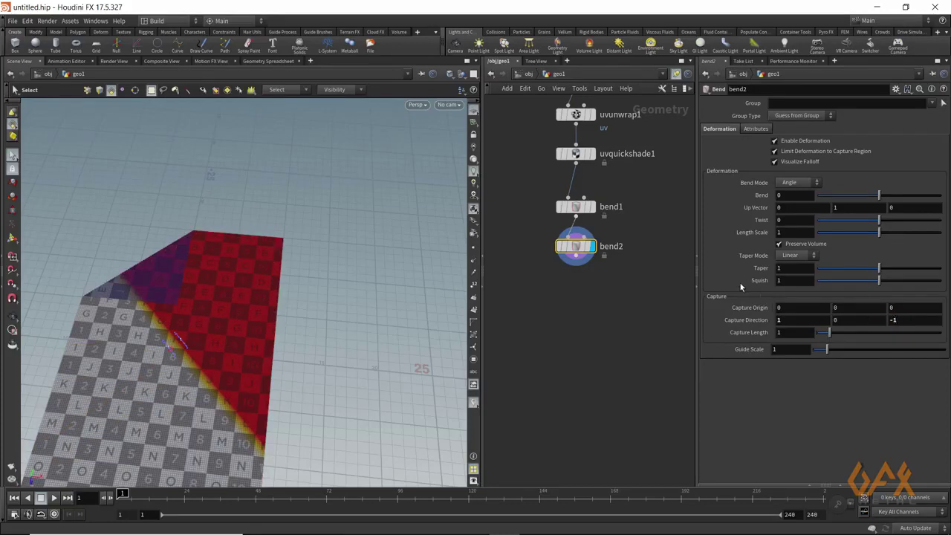
left_click(785, 307)
key("Return")
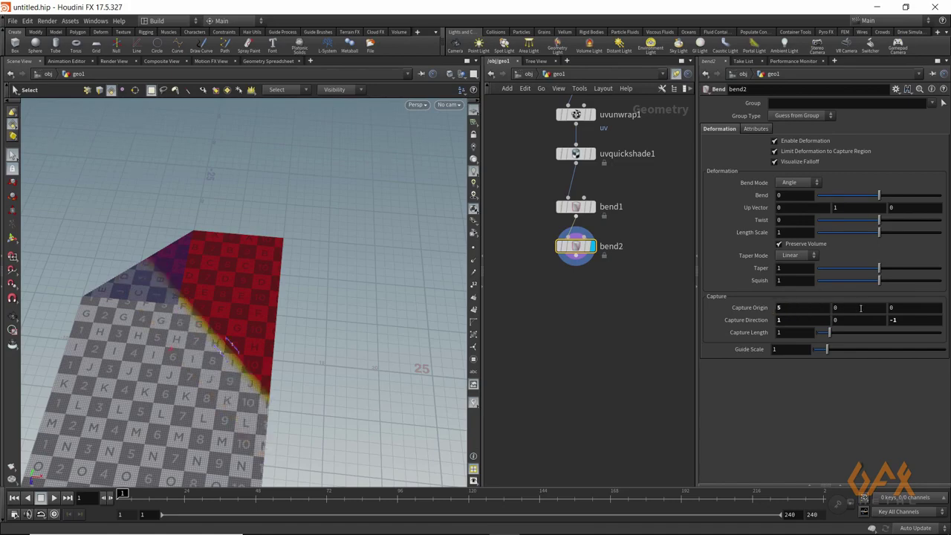
left_click(892, 307)
type("-10")
key("Return")
Give bend2 a Capture Length of -1 and a 180-degree Bend.
double_click(779, 332)
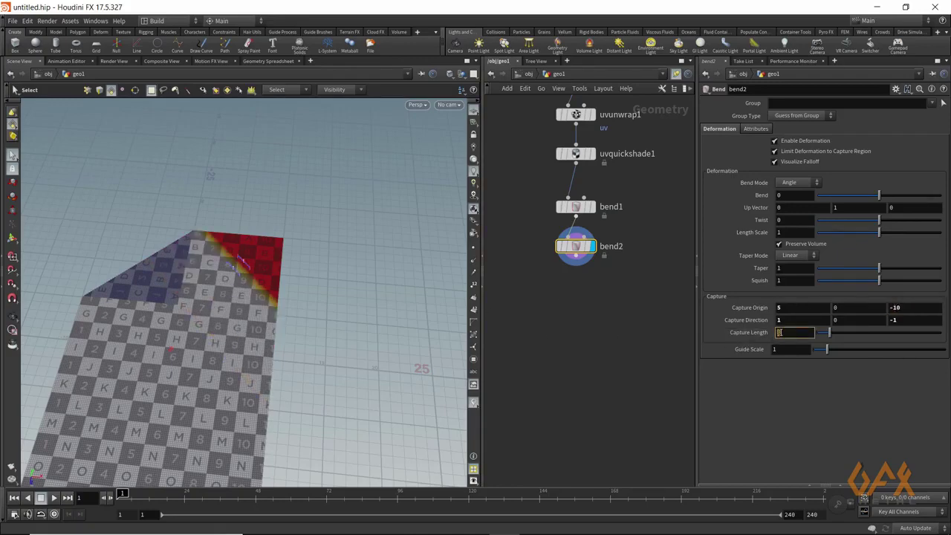
type("-1")
key("Return")
double_click(791, 194)
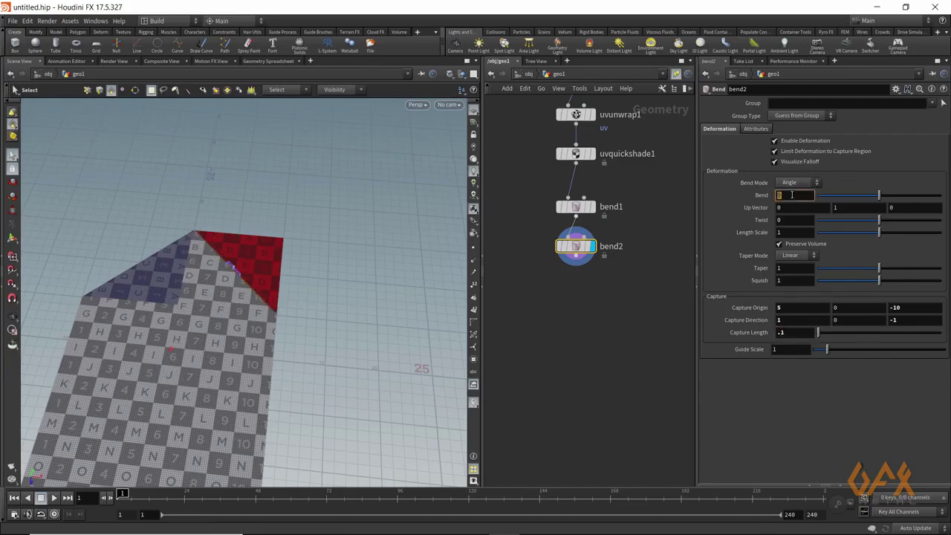
type("180")
key("Return")
key("Escape")
mouse_move(339, 293)
left_mouse_down()
mouse_move(198, 299)
mouse_move(213, 334)
mouse_move(132, 308)
mouse_move(228, 277)
mouse_move(349, 307)
left_mouse_up()
key("s")
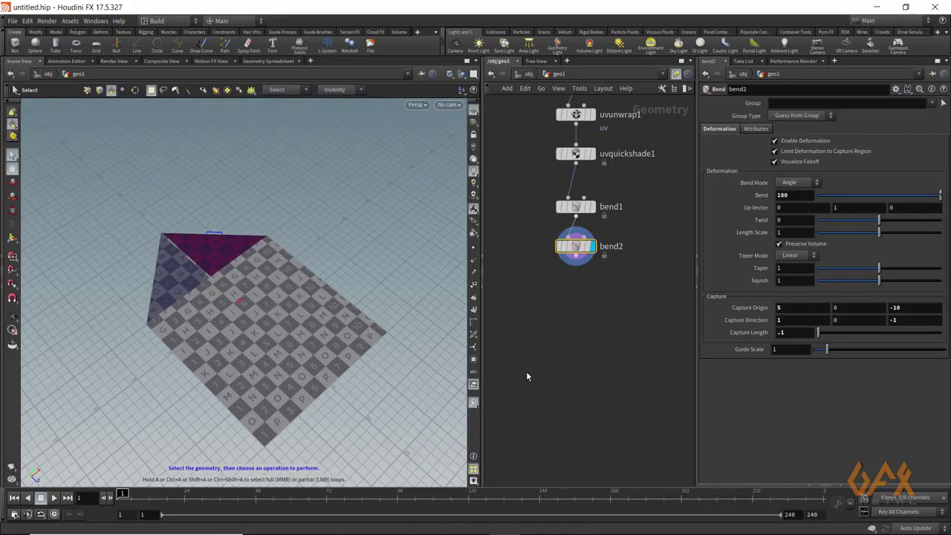
Add a Bend node, bend3, below bend2 and display its result.
mouse_move(577, 254)
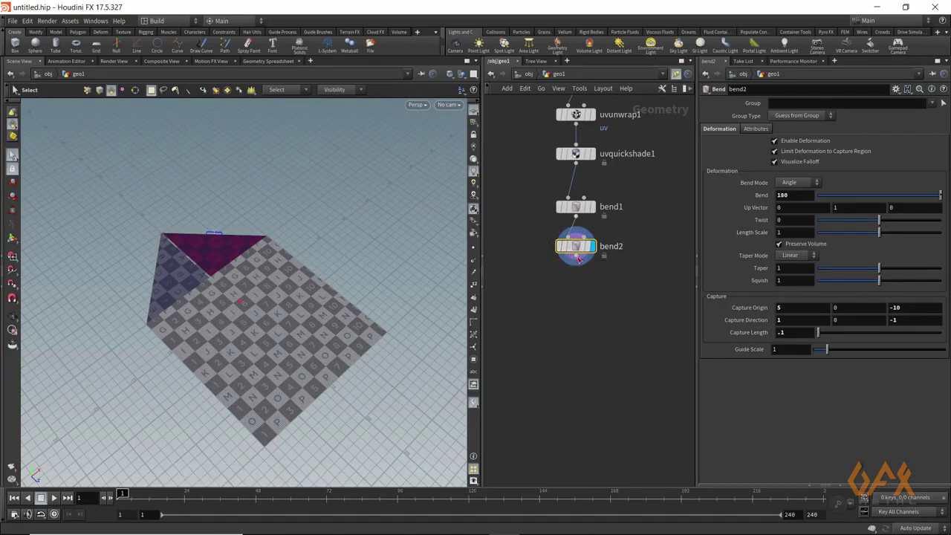
key("Tab")
type("bend")
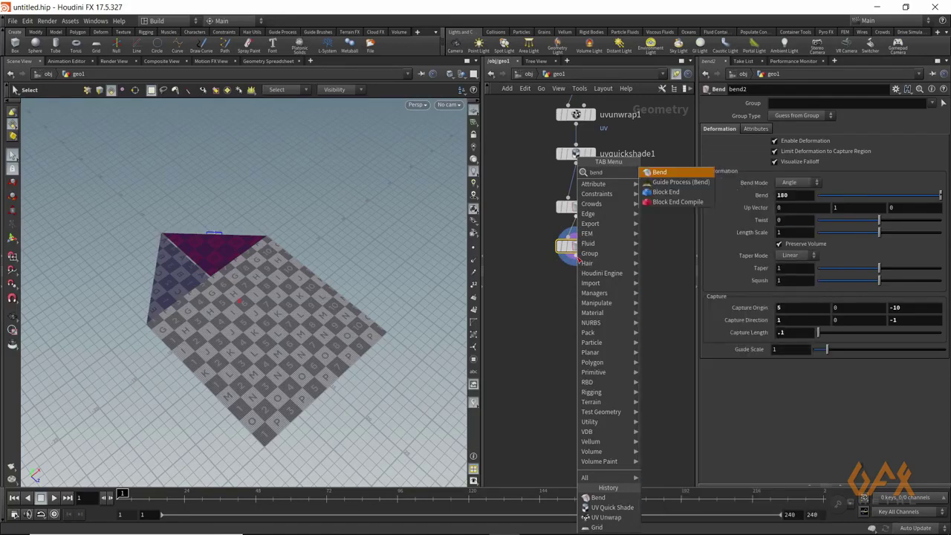
key("Return")
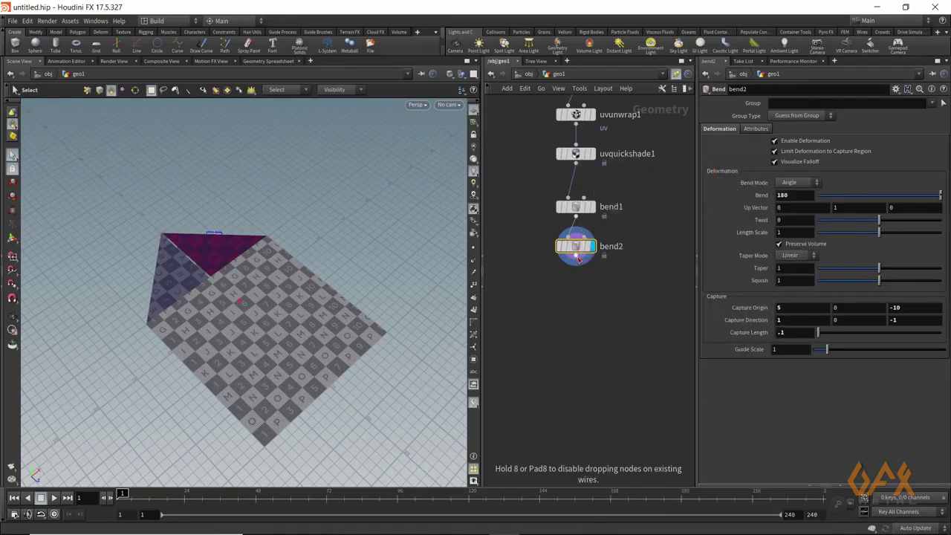
left_click(579, 334)
left_click(591, 325)
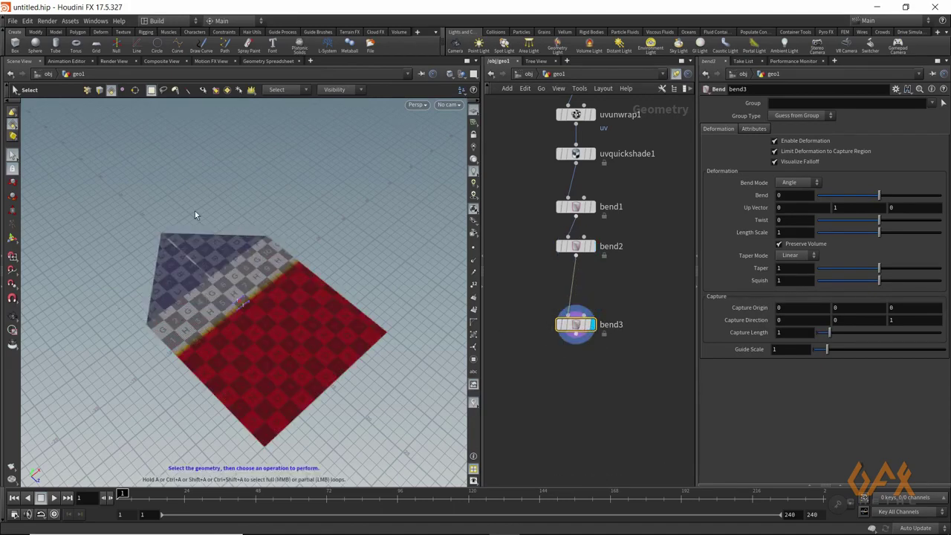
Set bend3's Capture Direction Z to -1 and Bend to 180, then inspect the fold.
left_click(889, 321)
type("-1")
key("Return")
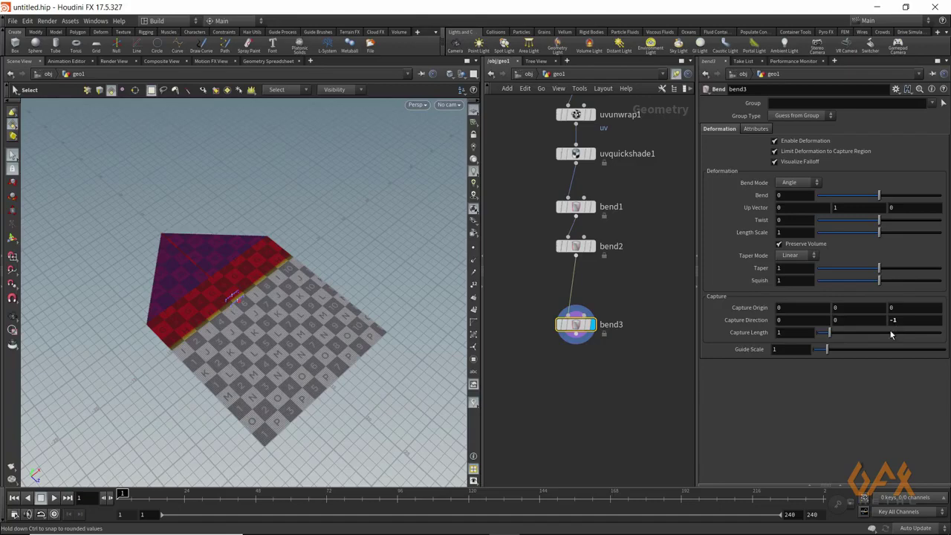
left_click(787, 195)
type("180")
key("Return")
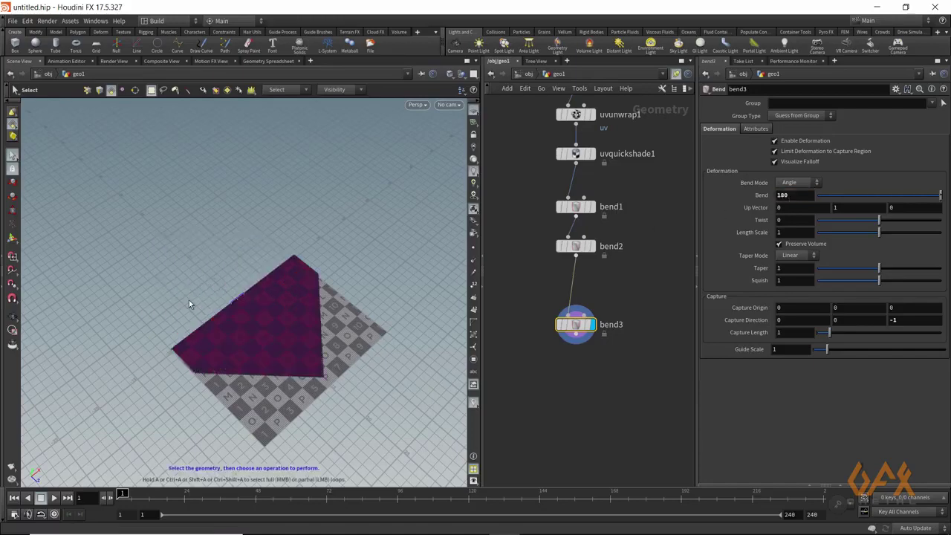
key("Escape")
left_click_drag(204, 356, 245, 338)
left_click_drag(240, 343, 147, 336)
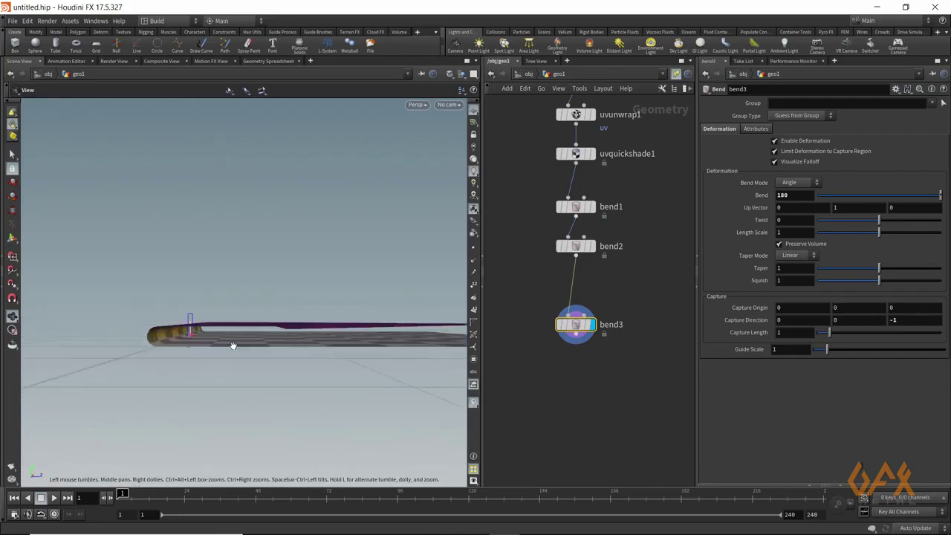
key("s")
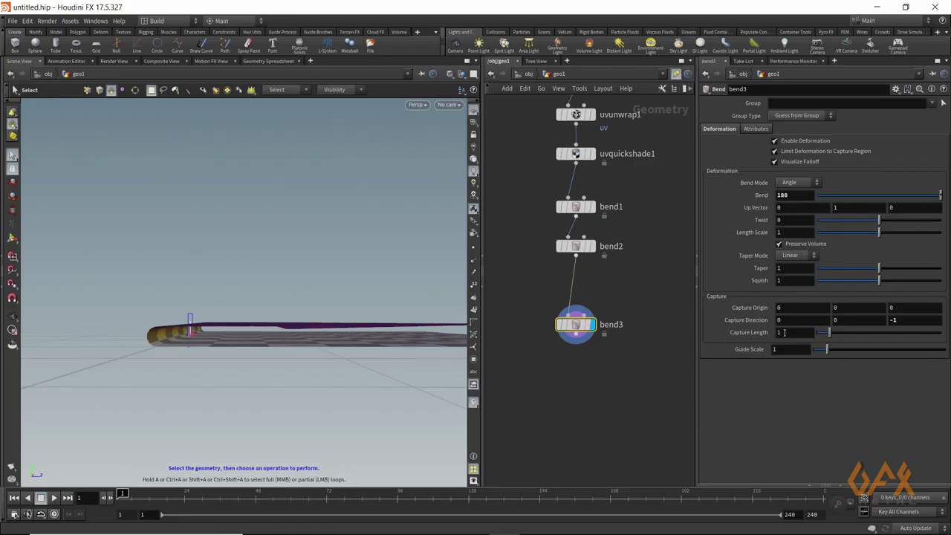
Shorten bend3's Capture Length to .18 and view the plane edge-on.
double_click(783, 332)
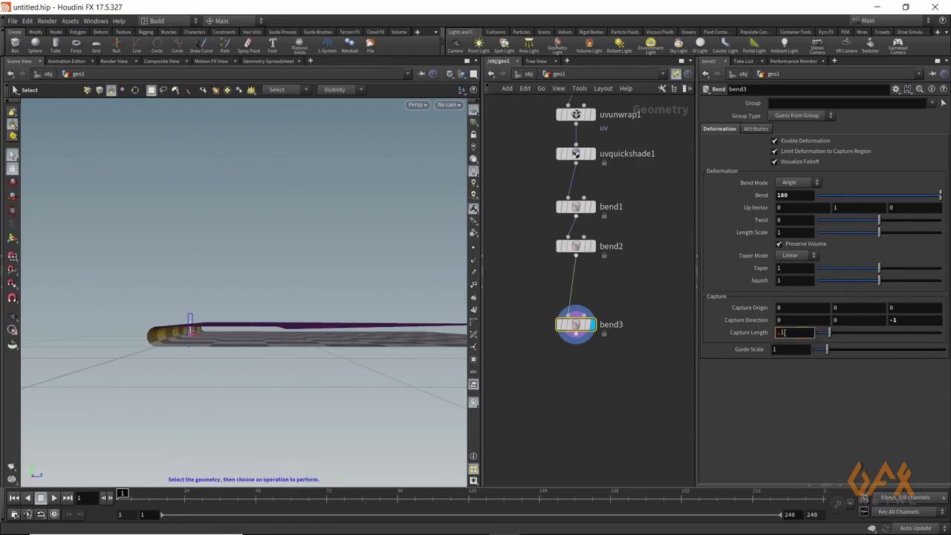
type(".1")
key("Return")
key("Escape")
left_click_drag(240, 387, 312, 402)
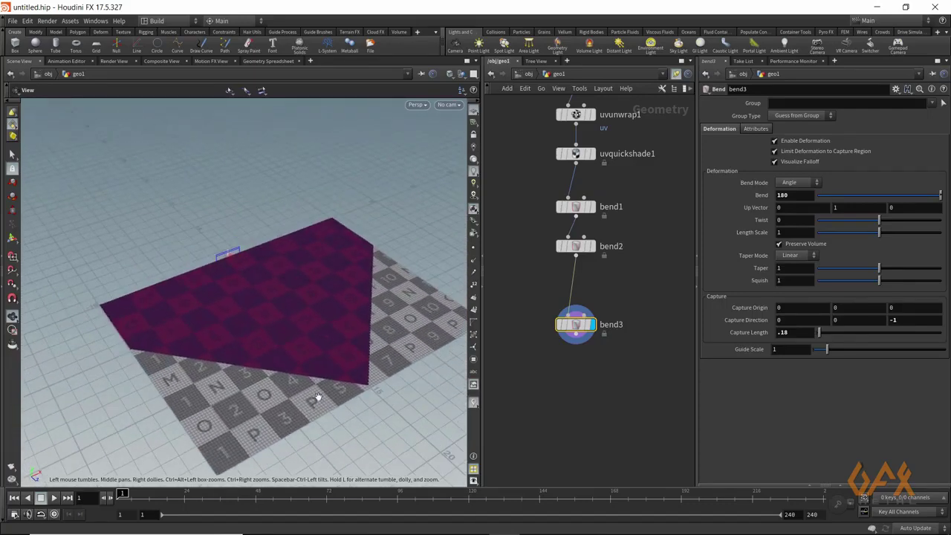
key("s")
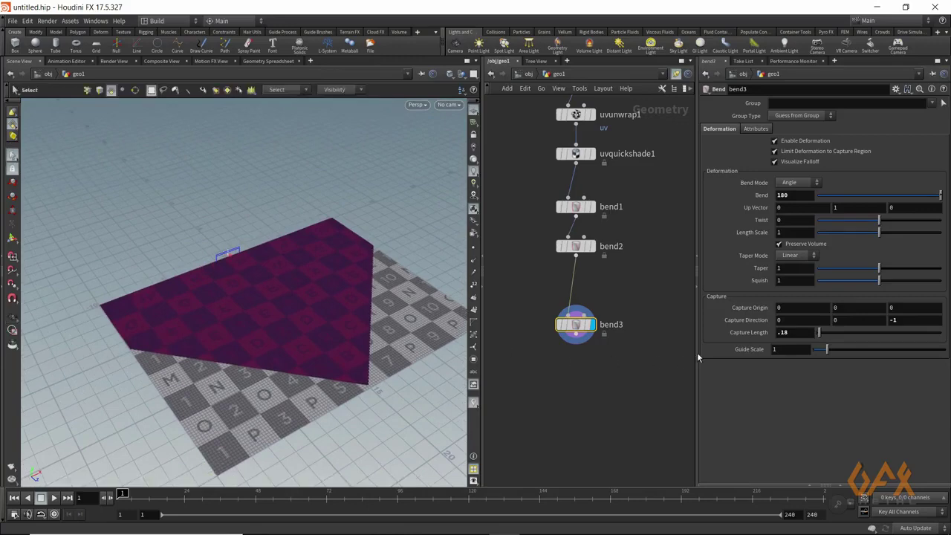
Set bend3's Capture Origin Z to -1.4 and orbit to check the diagonal crease.
left_click(897, 307)
type("-1.5")
key("Return")
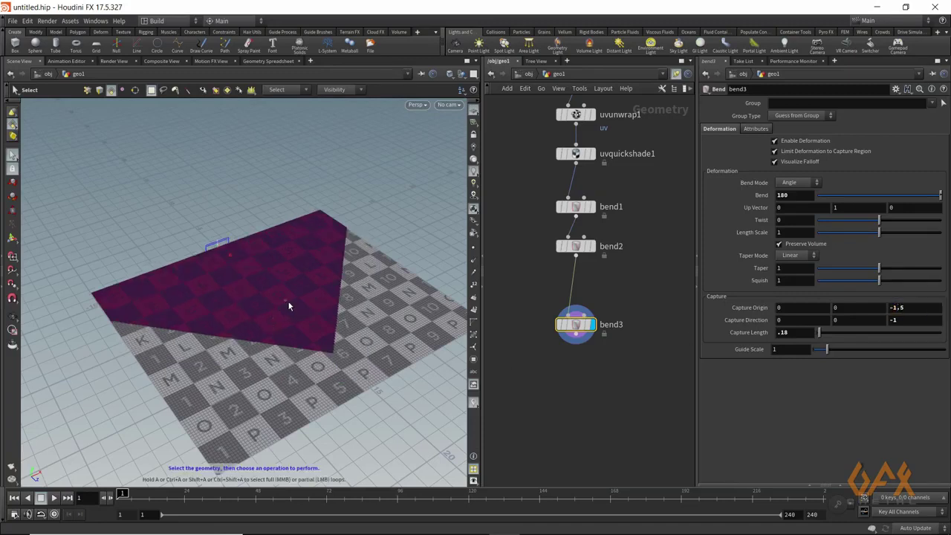
left_click(910, 311)
key("BackSpace")
type("4")
key("Return")
key("Escape")
left_click_drag(193, 346, 170, 349)
left_click_drag(236, 361, 234, 333)
key("s")
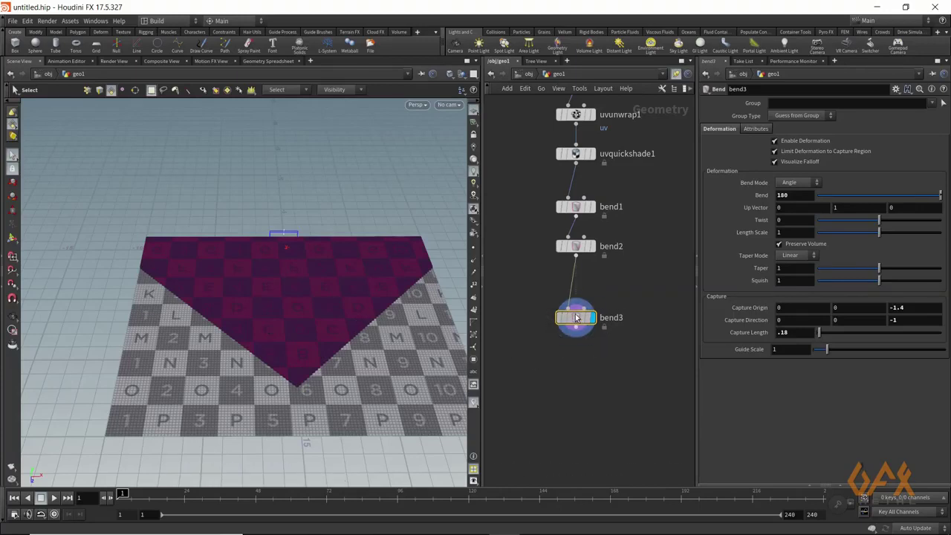
key("Tab")
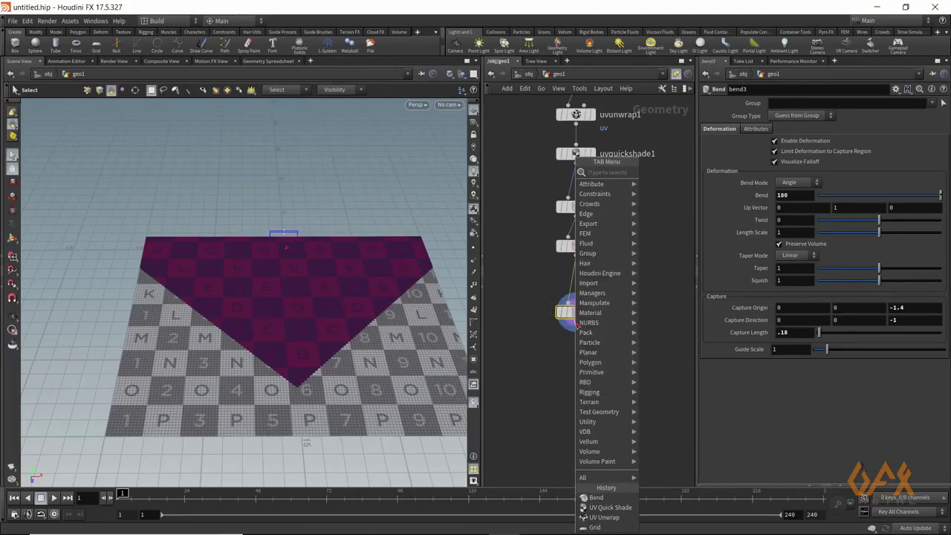
Add a Bend node, bend4, below bend3 and display its result.
type("ben")
key("Return")
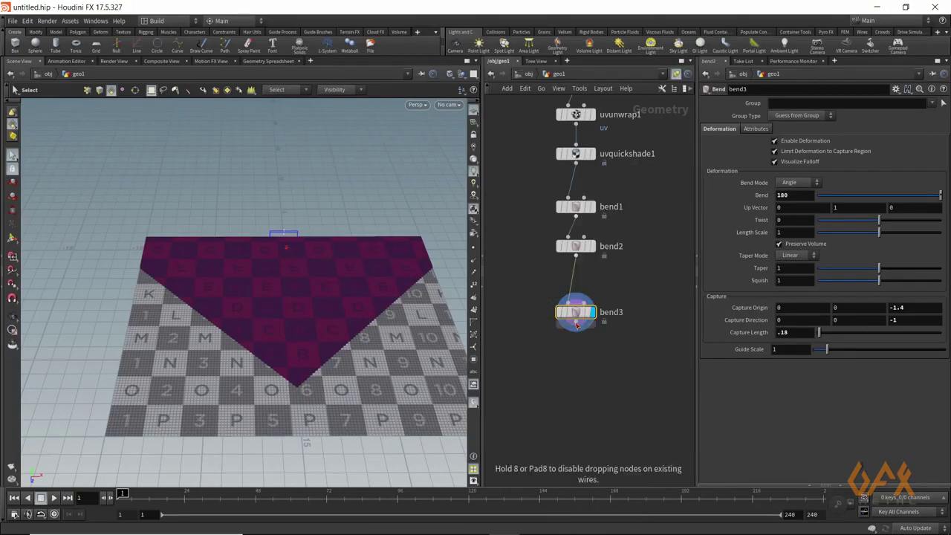
left_click(577, 375)
left_click(592, 374)
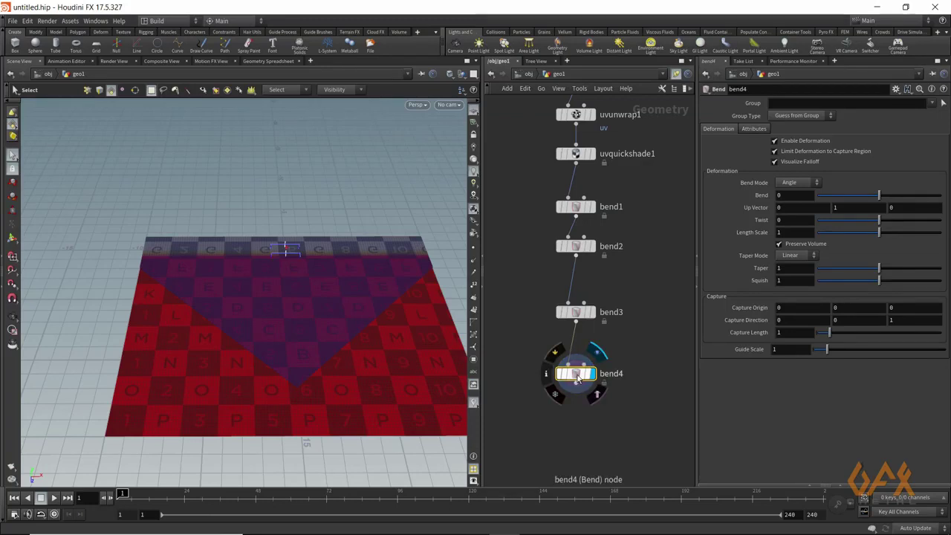
Set bend4's Capture Direction to -1, 0, -1.
left_click(786, 322)
type("-1")
key("Return")
left_click(906, 319)
type("-1")
key("Return")
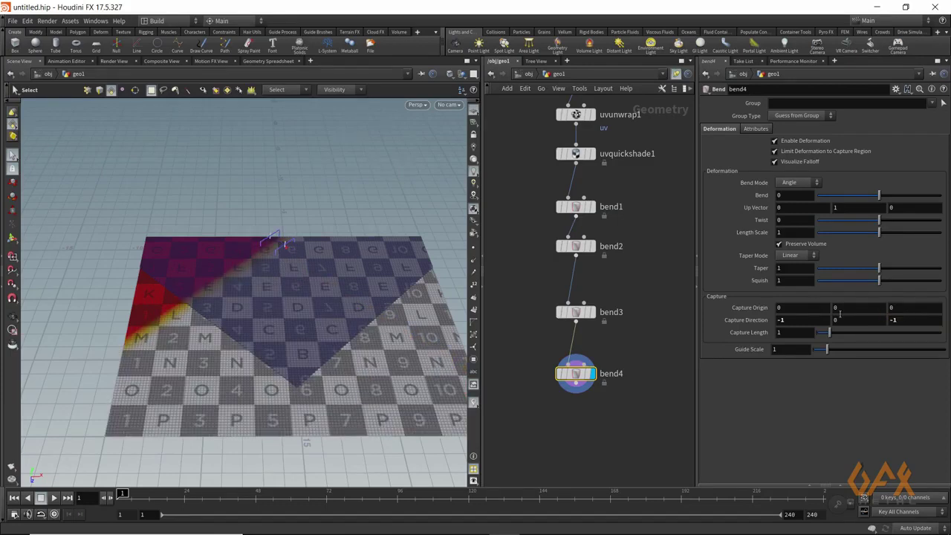
Give bend4 a 180 degree bend and orbit around the folded grid.
left_click(793, 196)
type("180")
key("Return")
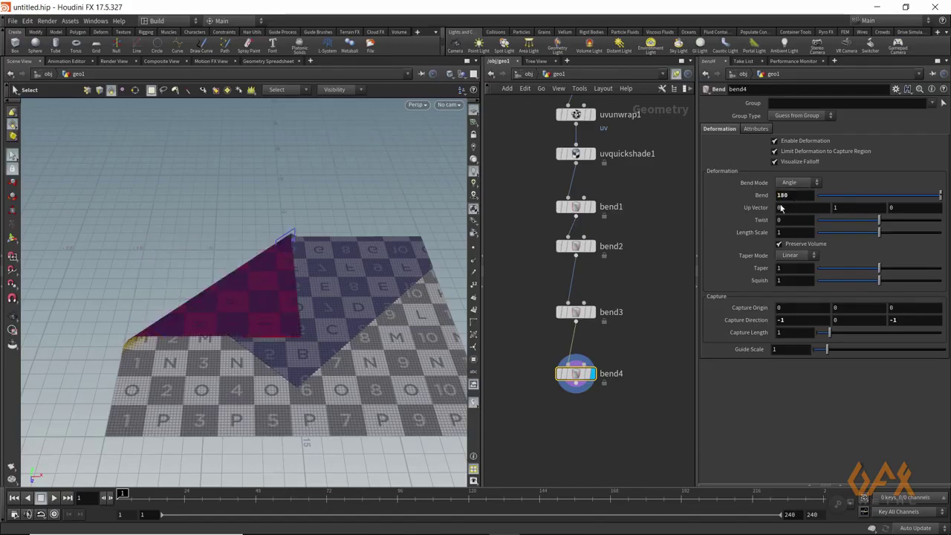
key("Escape")
left_click_drag(317, 229, 238, 291)
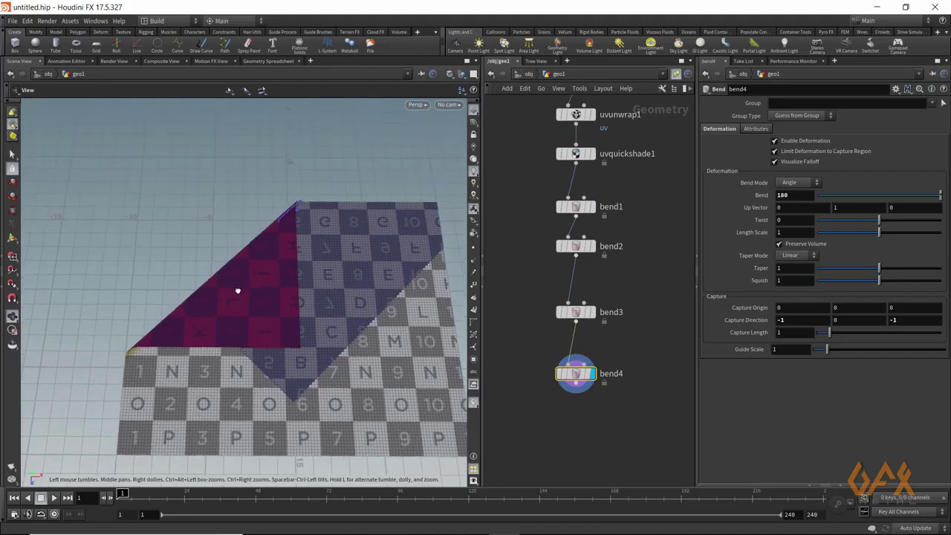
scroll(350, 244, "up", 3)
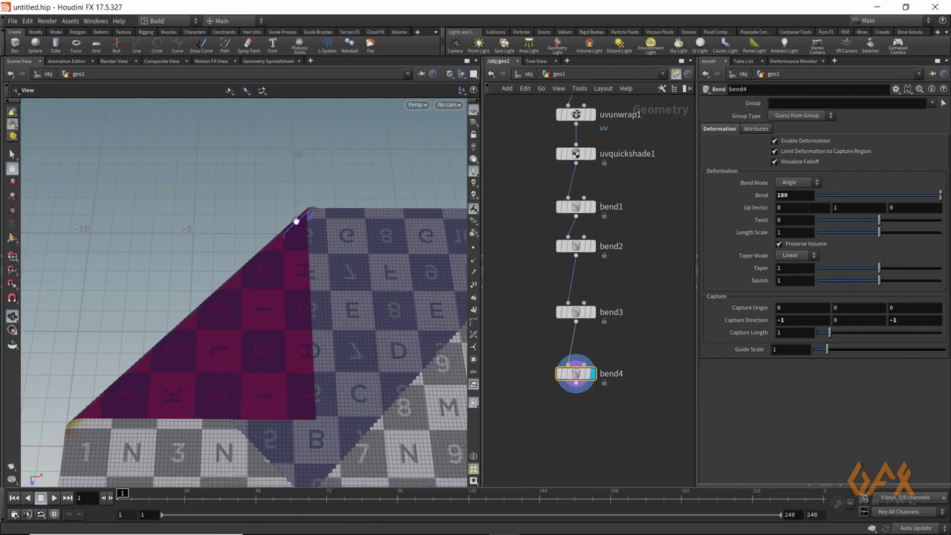
key("s")
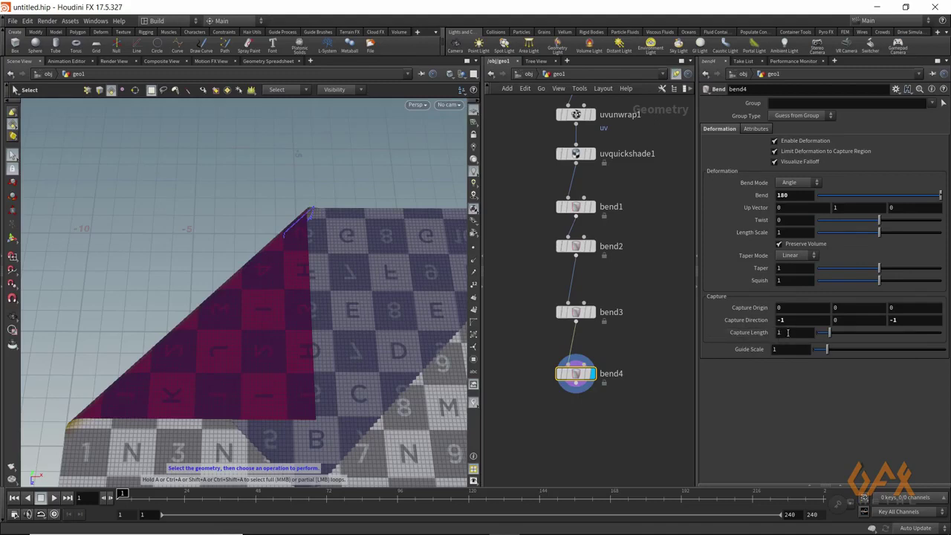
Set bend4's Capture Length to .26 and ladder Capture Origin Z to -1.35.
left_click(787, 332)
type(".26")
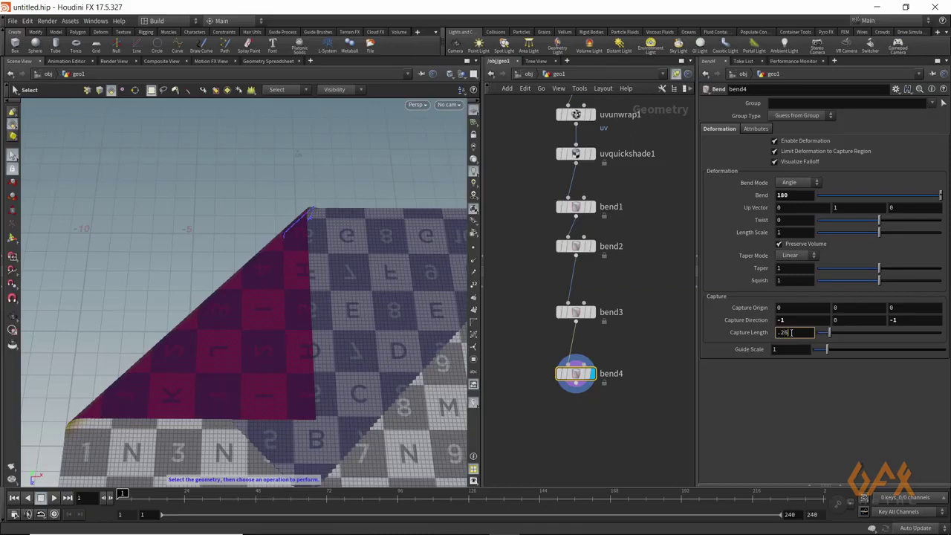
key("Return")
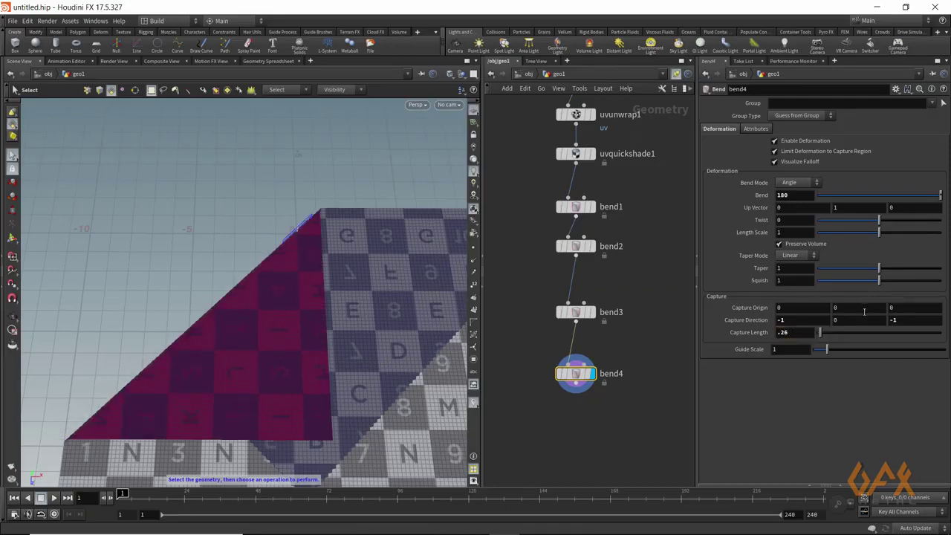
left_click(902, 307)
middle_click_drag(901, 307, 826, 305)
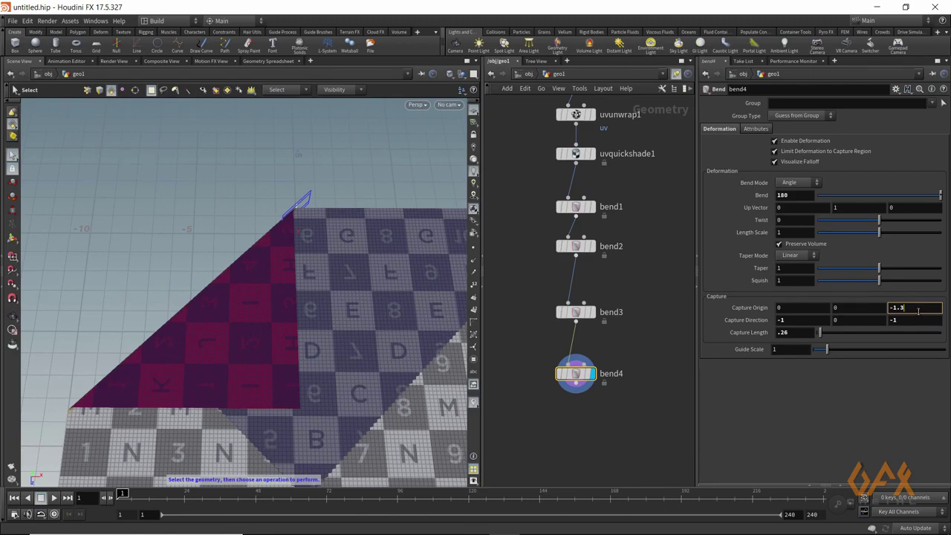
key("Return")
Orbit the viewport to check the second folded flap from several angles.
key("Escape")
left_click_drag(255, 308, 202, 261)
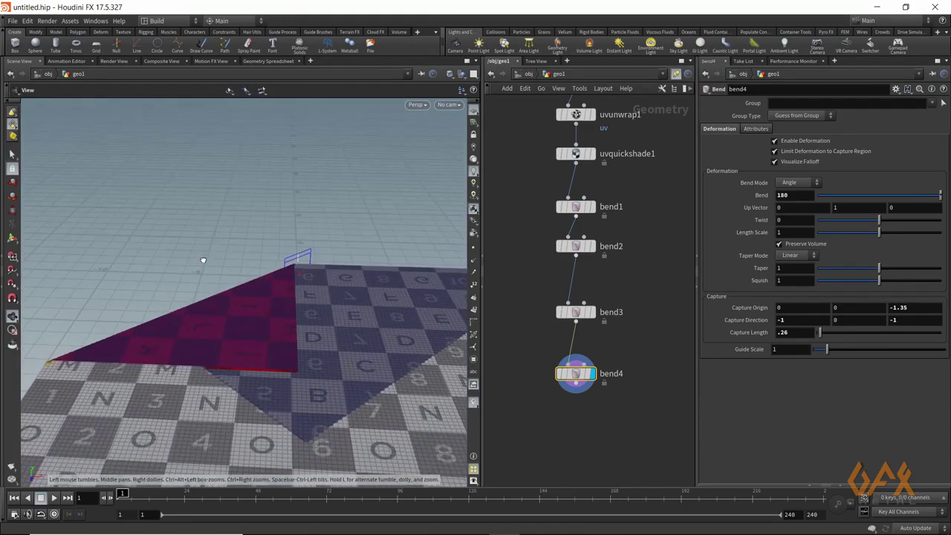
left_click_drag(236, 308, 225, 364)
left_click_drag(299, 356, 329, 248)
key("s")
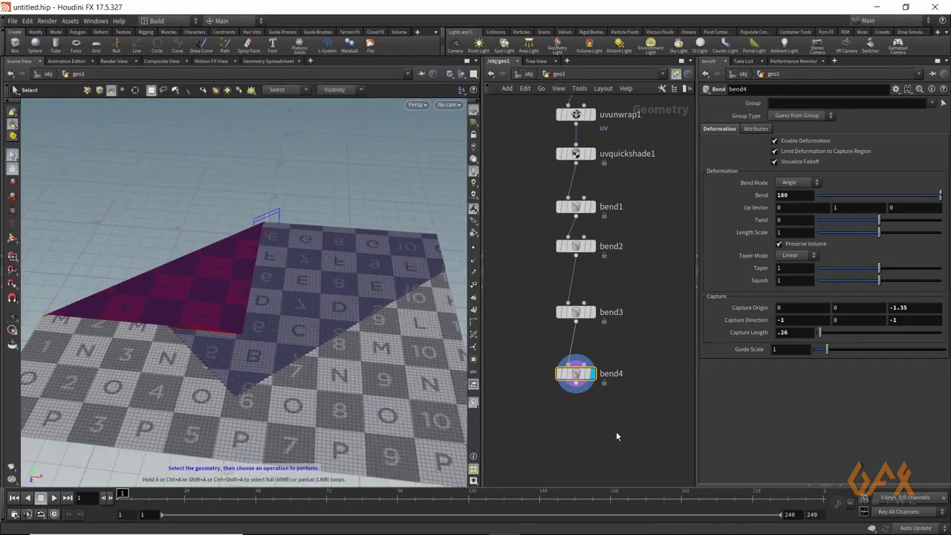
left_click(579, 386)
Add a Bend node, bend5, below bend4 and display its result.
type("bend")
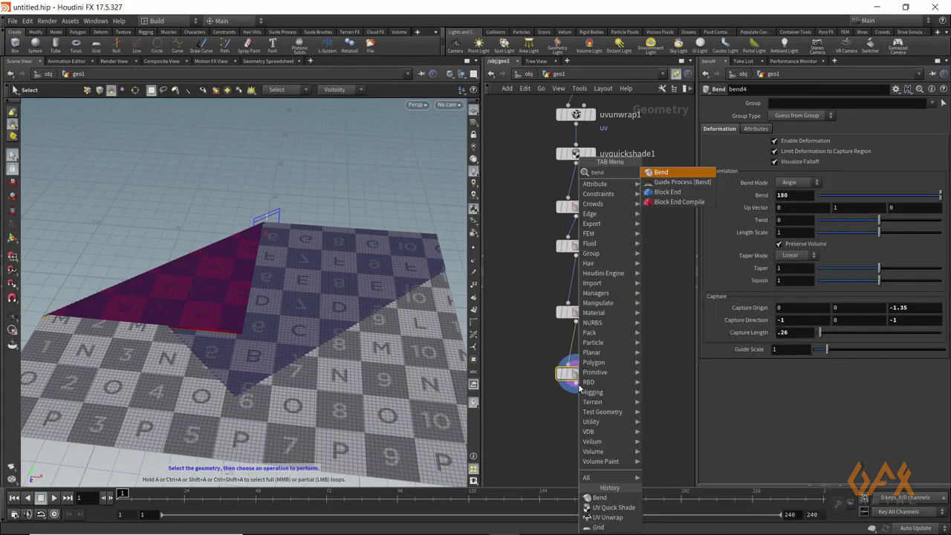
key("Return")
left_click(588, 410)
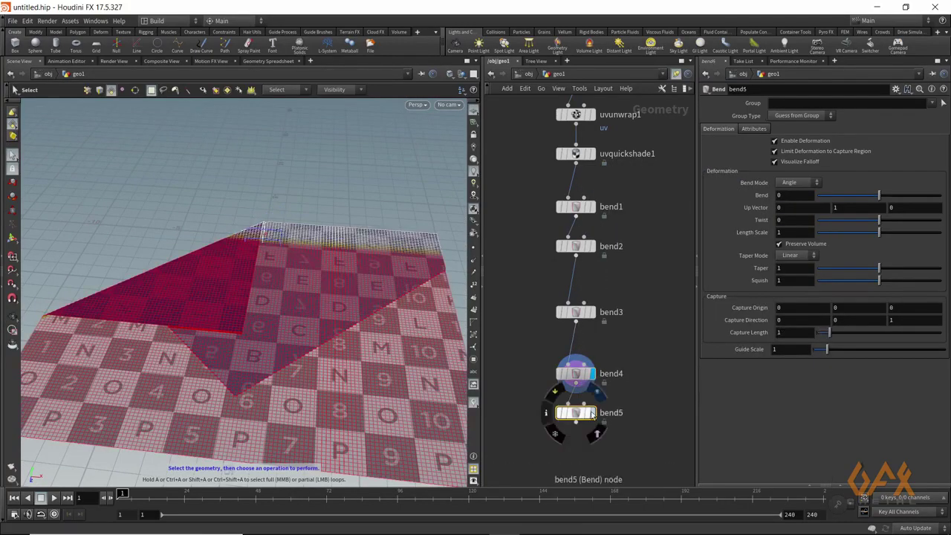
left_click(591, 412)
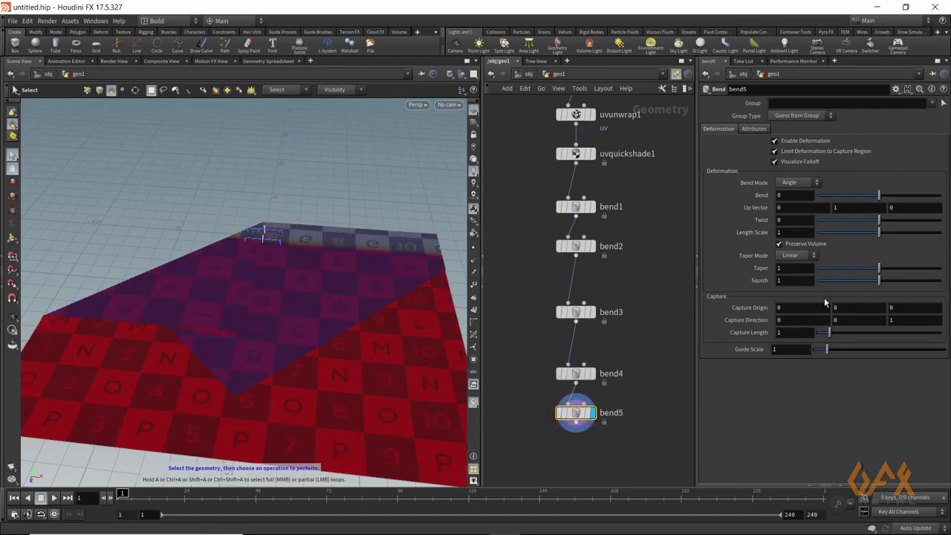
Set bend5's Capture Direction to 1, 0, -1.
left_click(800, 307)
left_click(786, 320)
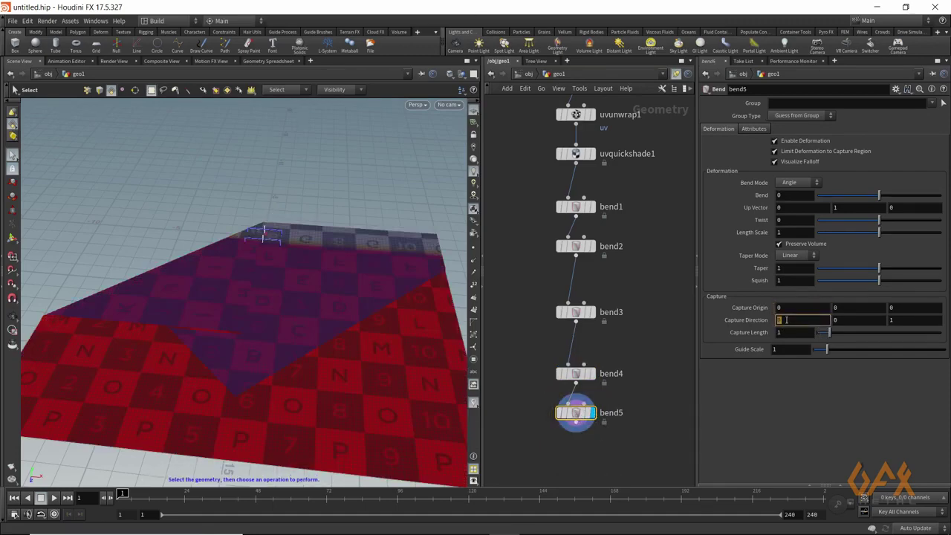
type("1")
left_click(890, 319)
type("-1")
key("Return")
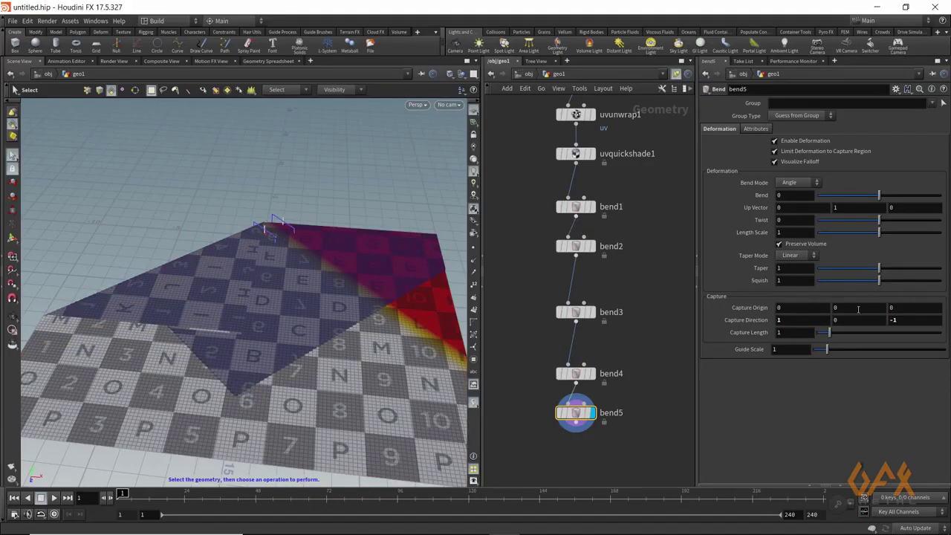
Set bend5's Capture Origin Z to -1.35 and Capture Length to .26.
left_click(896, 308)
key("BackSpace")
type("-1.35")
key("Return")
left_click(789, 332)
type(".26")
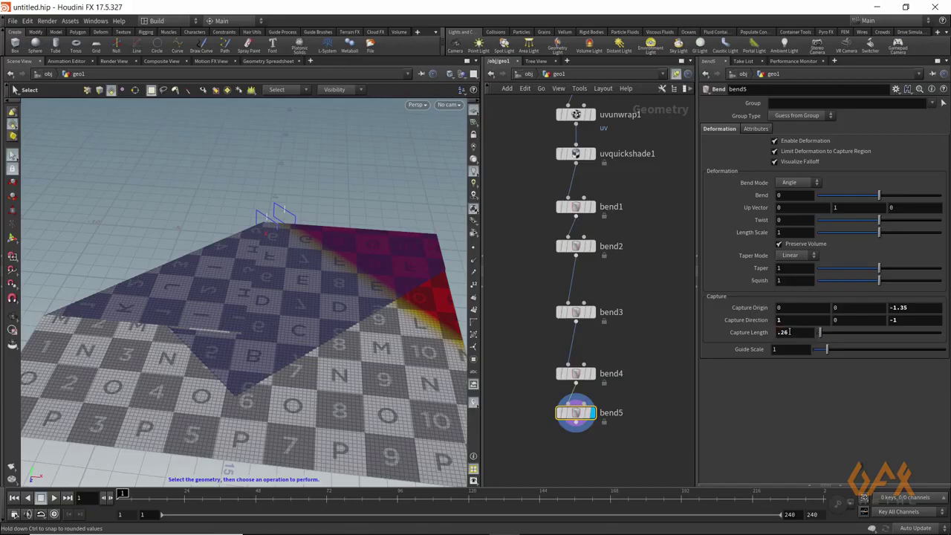
key("Return")
Give bend5 a 180 degree bend and orbit around the newly folded plane.
left_click(788, 195)
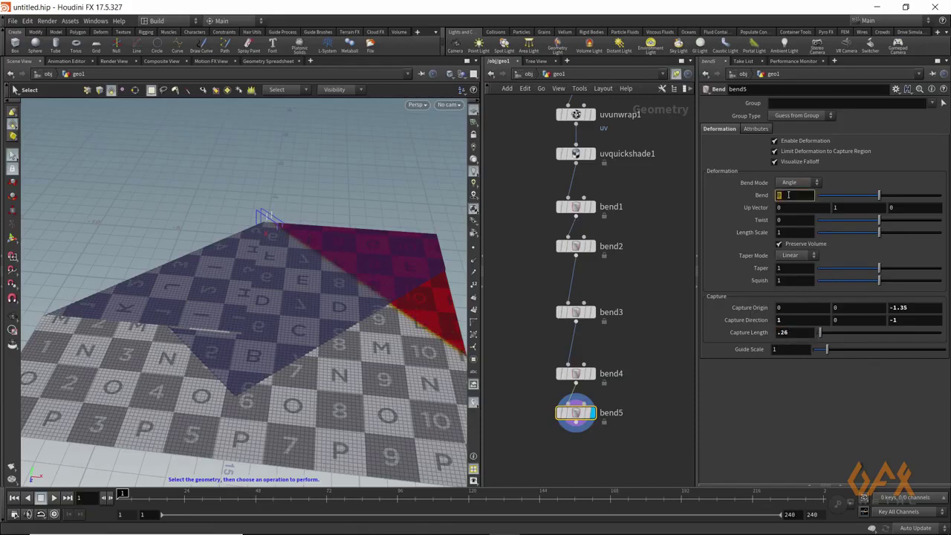
type("180")
key("Return")
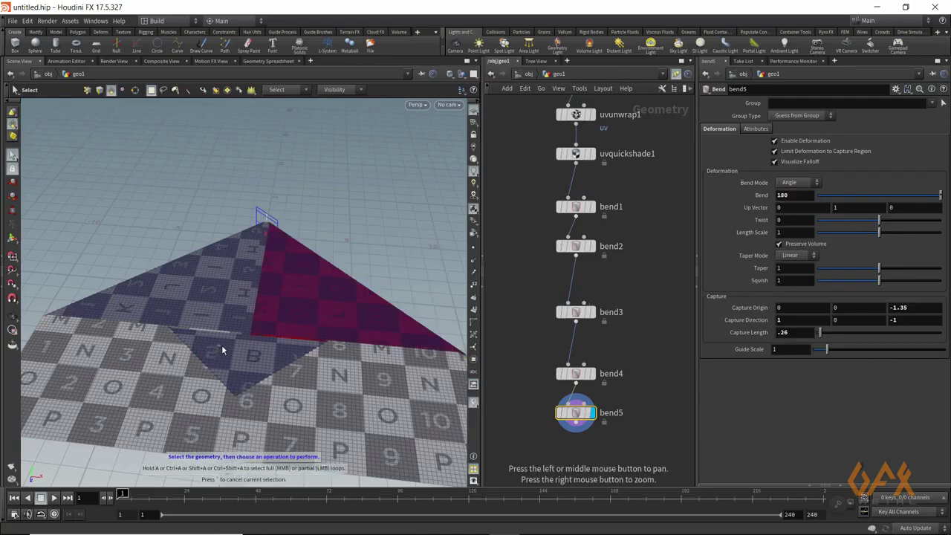
left_click_drag(275, 286, 220, 329)
scroll(237, 339, "up", 3)
scroll(254, 342, "up", 4)
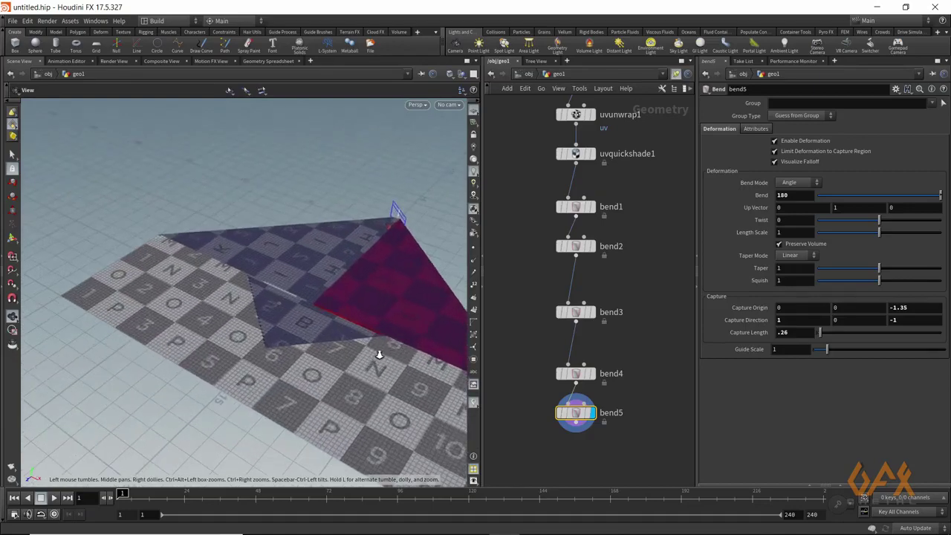
Tumble the view to a lower angle to review bend5's folded corner.
key("s")
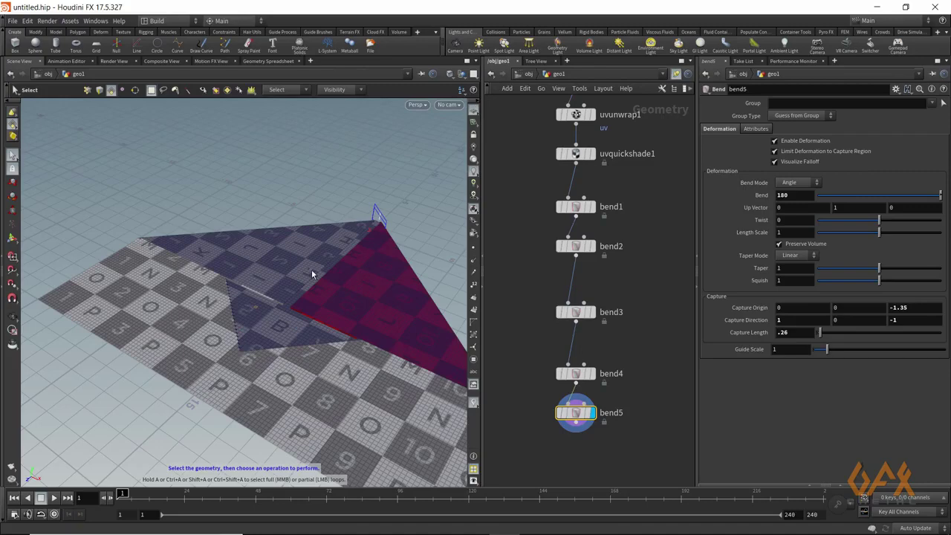
key("Escape")
left_click_drag(307, 365, 314, 334)
key("s")
middle_click_drag(571, 446, 579, 396)
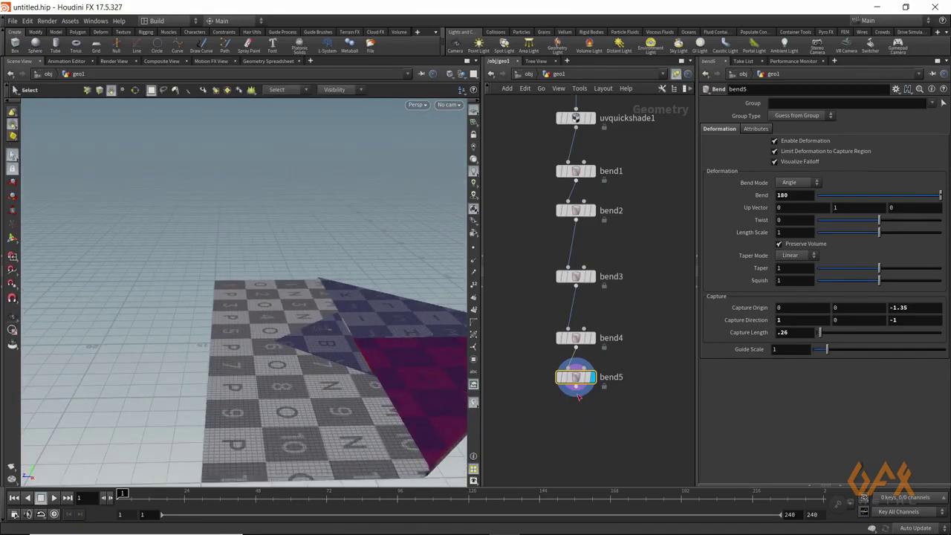
key("Tab")
type("bend")
key("Escape")
left_click(578, 413)
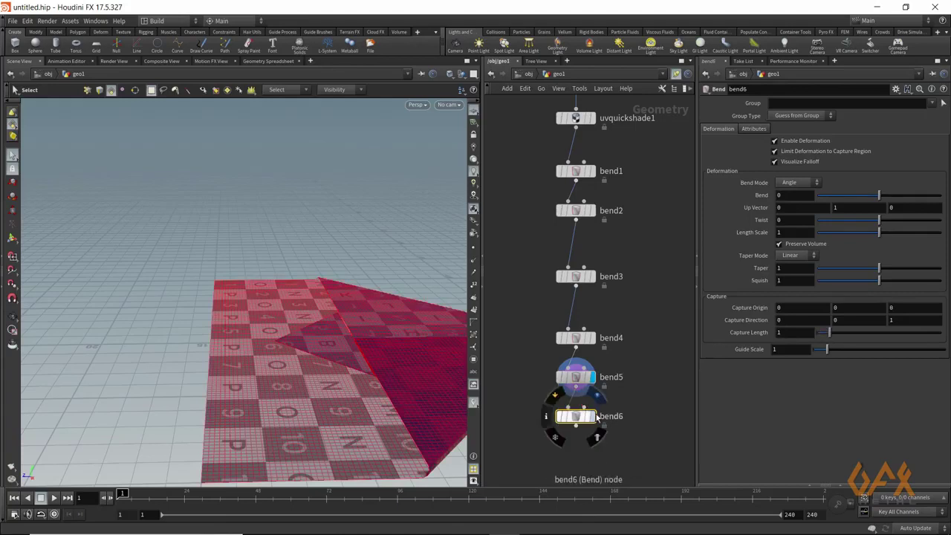
left_click(596, 417)
key("Escape")
left_click_drag(183, 365, 182, 382)
key("s")
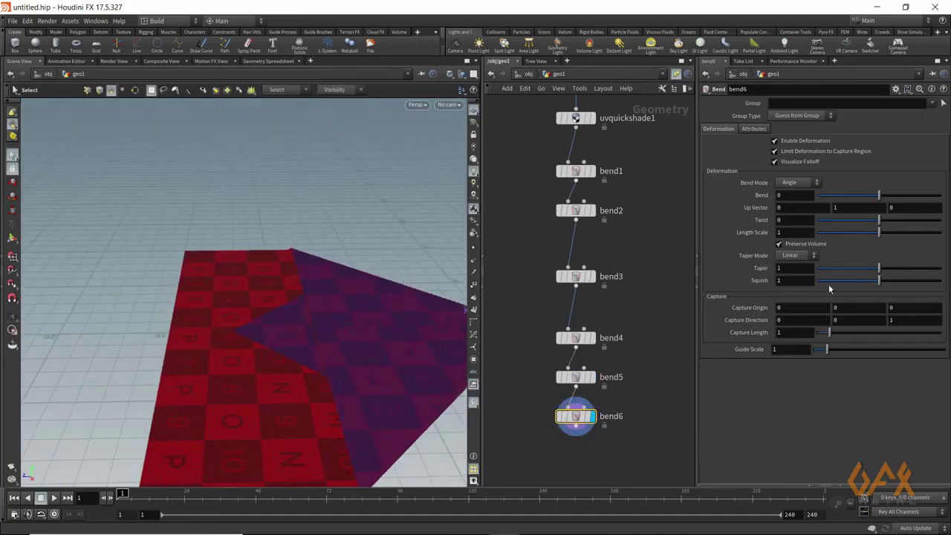
middle_click_drag(891, 306, 272, 284)
left_click_drag(880, 192, 906, 192)
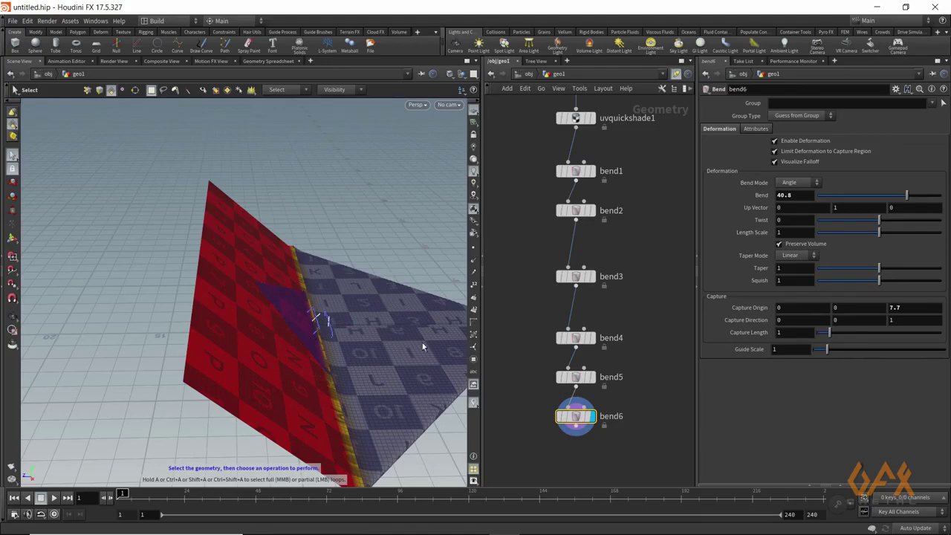
left_click_drag(540, 395, 671, 450)
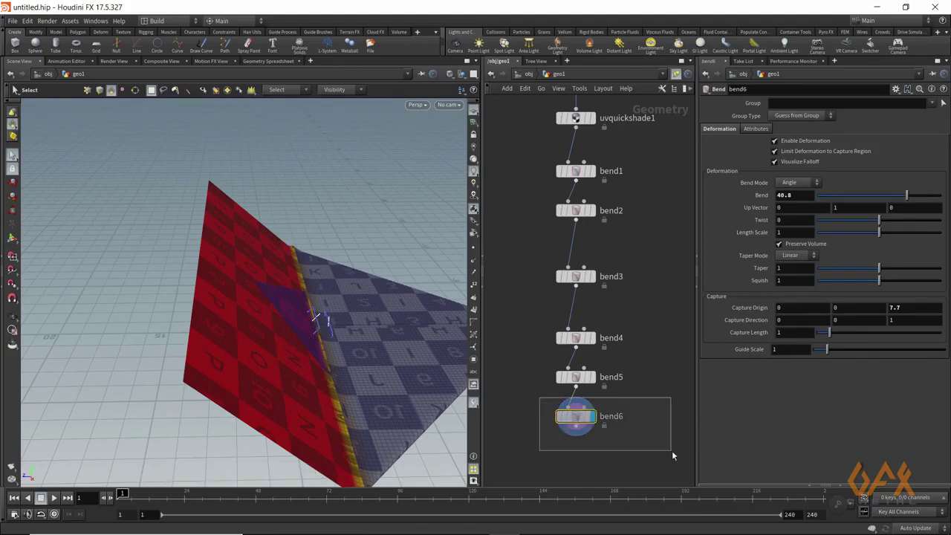
key("Delete")
middle_click_drag(550, 227, 564, 259)
mouse_move(593, 248)
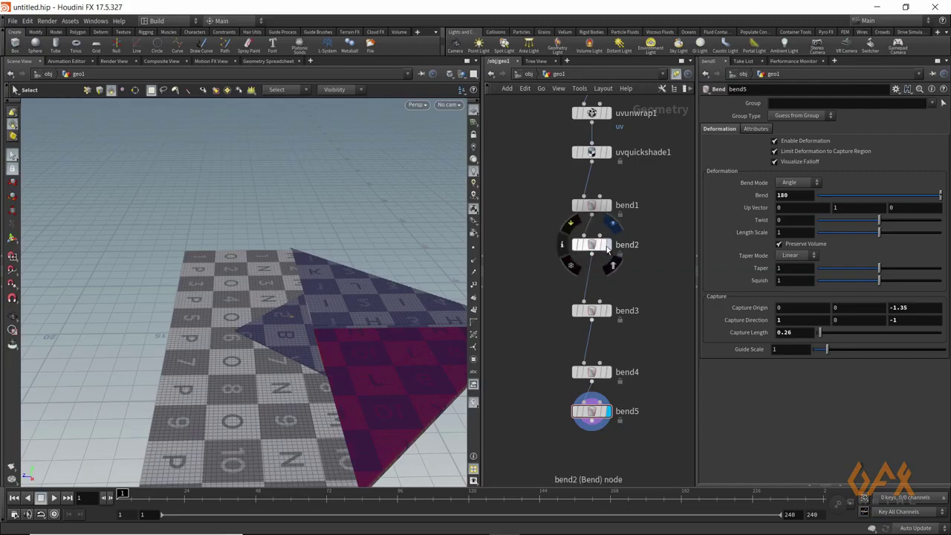
Display bend2's result and tumble closer to the flat grid.
left_click(607, 251)
key("Escape")
left_click_drag(393, 318, 295, 329)
key("s")
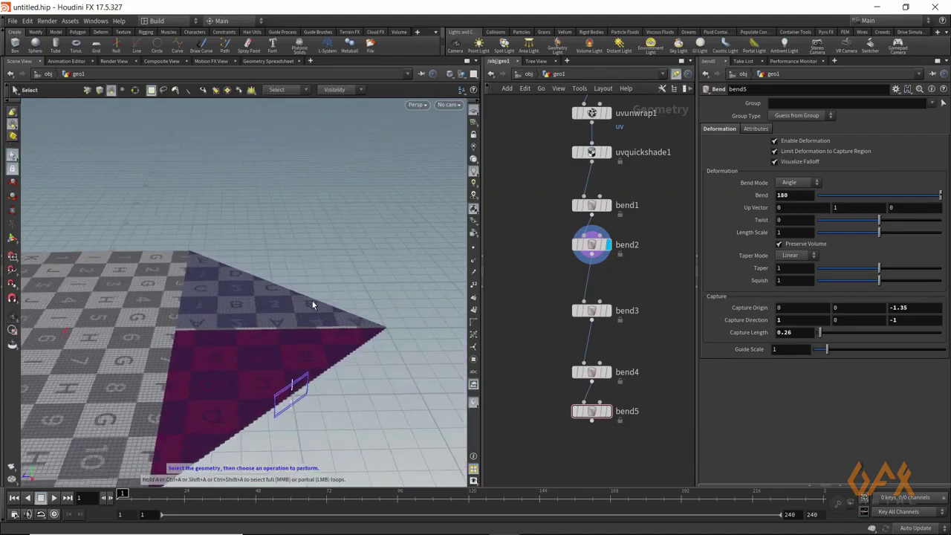
Insert a new Bend node, bend6, on the wire between bend2 and bend3.
left_click(592, 256)
type("bend")
key("Return")
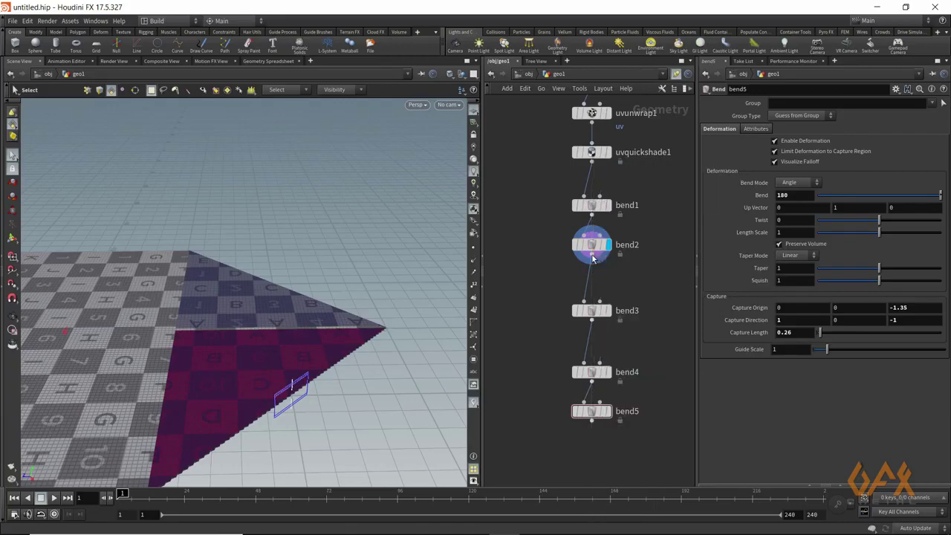
left_click(591, 256)
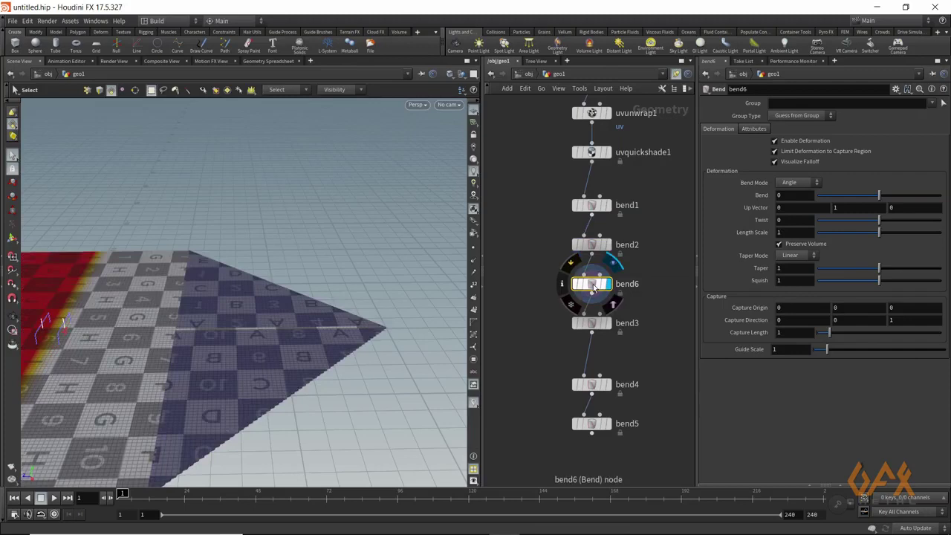
Set bend6's Capture Direction Z to -1.
key("Escape")
left_click_drag(330, 276, 199, 292)
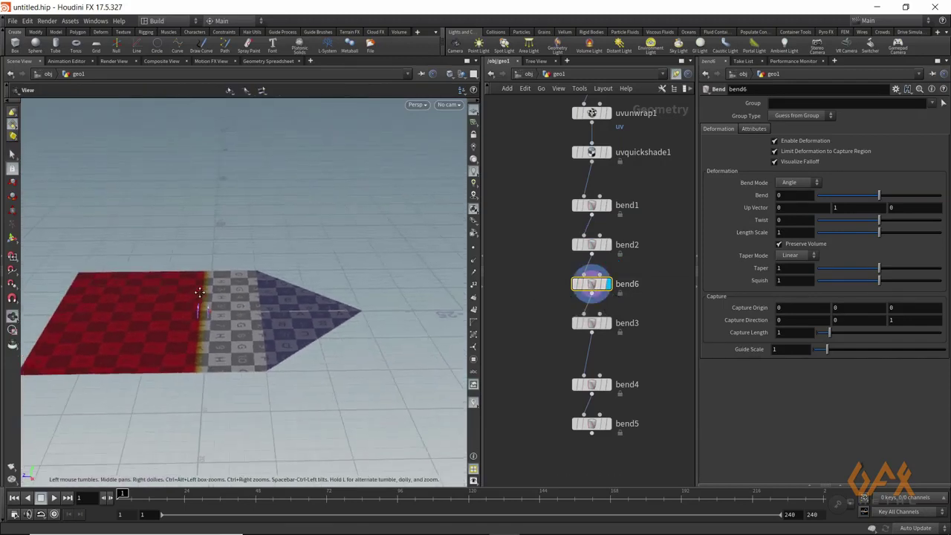
key("s")
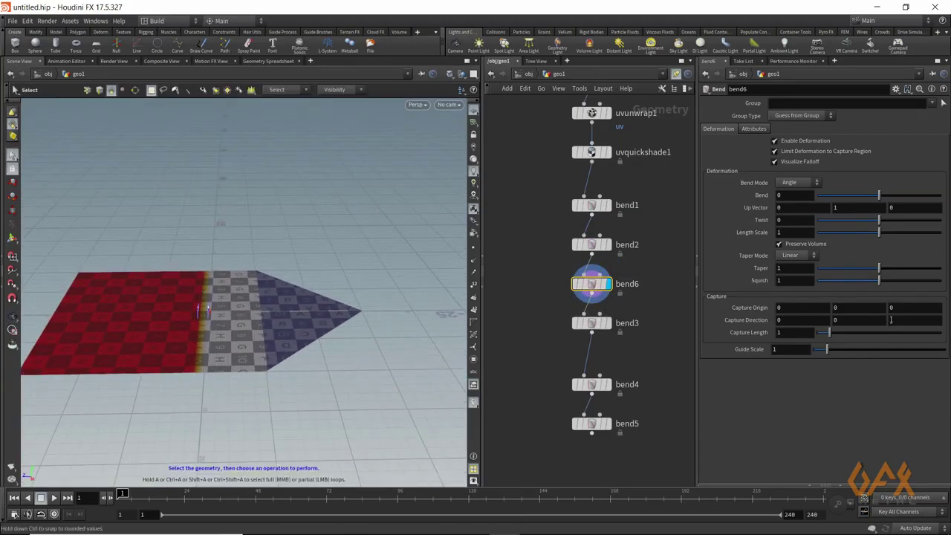
left_click(891, 319)
type("1")
key("Home")
type("-")
key("Return")
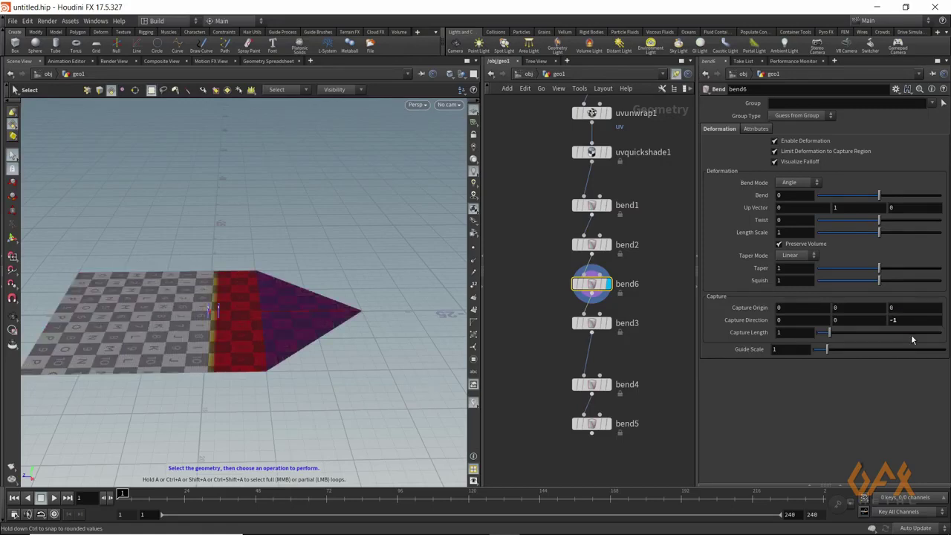
Slide bend6's Capture Origin Z to -8 and tumble around the plane.
middle_click_drag(901, 305, 857, 284)
key("Escape")
left_click_drag(343, 312, 270, 325)
key("s")
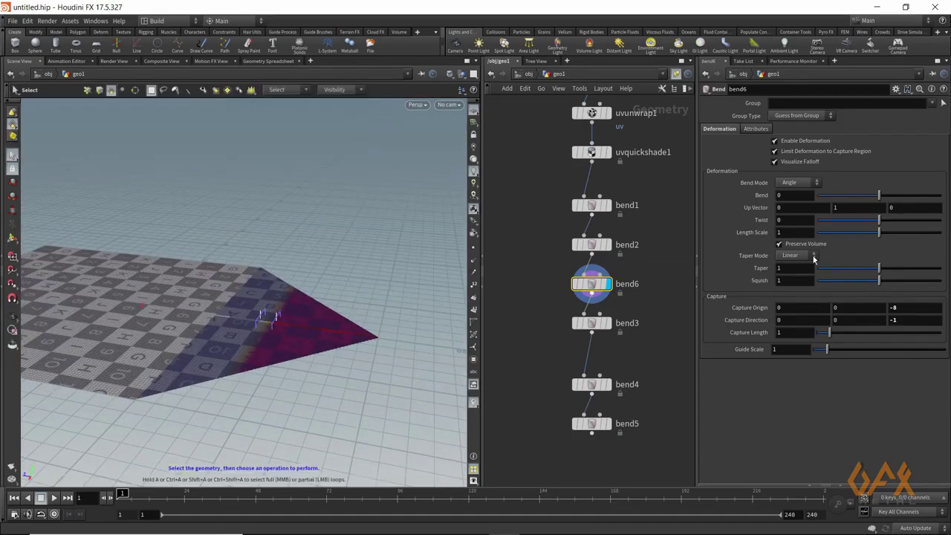
Set bend6's Bend angle to -180 and check the fold from a low side view.
left_click_drag(880, 195, 816, 196)
type("-180")
key("Return")
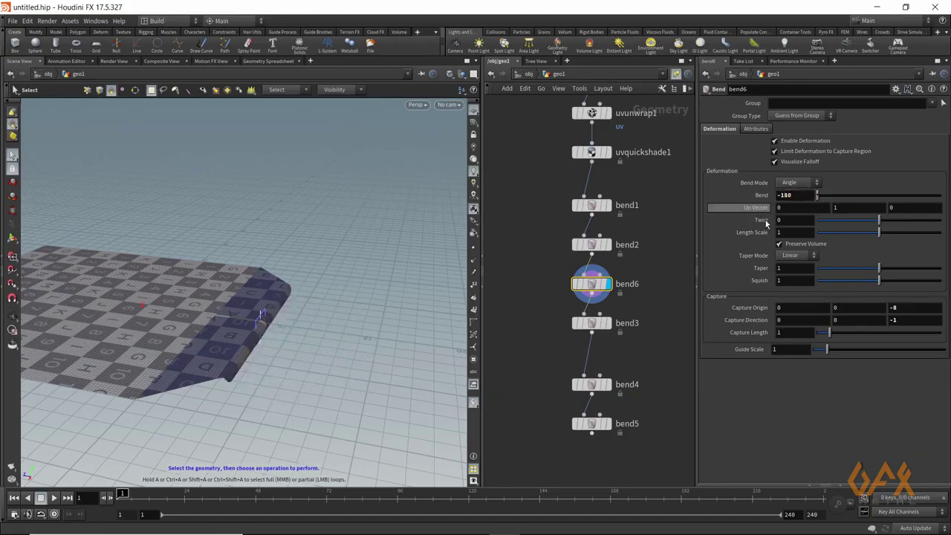
key("Escape")
left_click_drag(241, 355, 212, 378)
key("s")
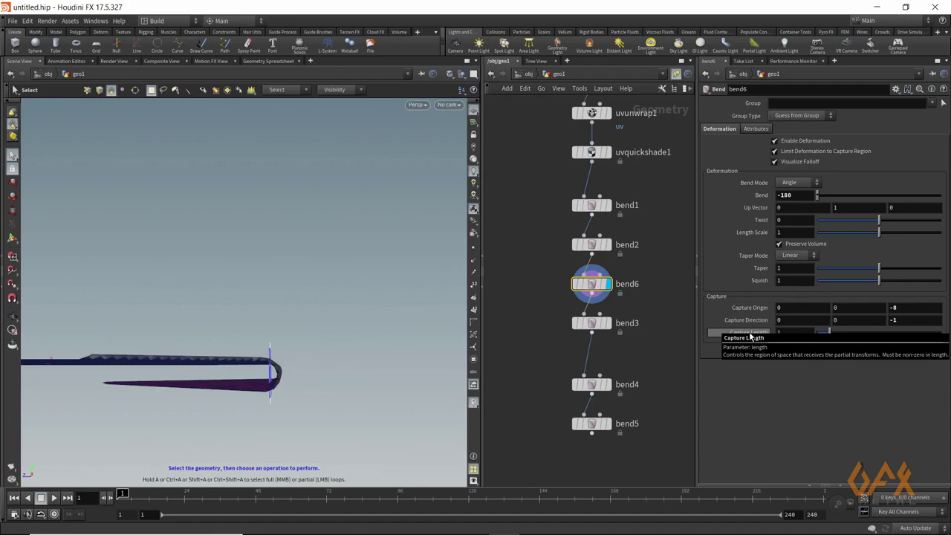
Set bend6's Capture Length to .32 and tumble out to view the plane.
left_click(787, 334)
type(".32")
key("Return")
key("Escape")
mouse_move(218, 297)
left_mouse_down()
mouse_move(219, 324)
mouse_move(196, 343)
mouse_move(215, 292)
mouse_move(185, 316)
mouse_move(230, 299)
left_mouse_up()
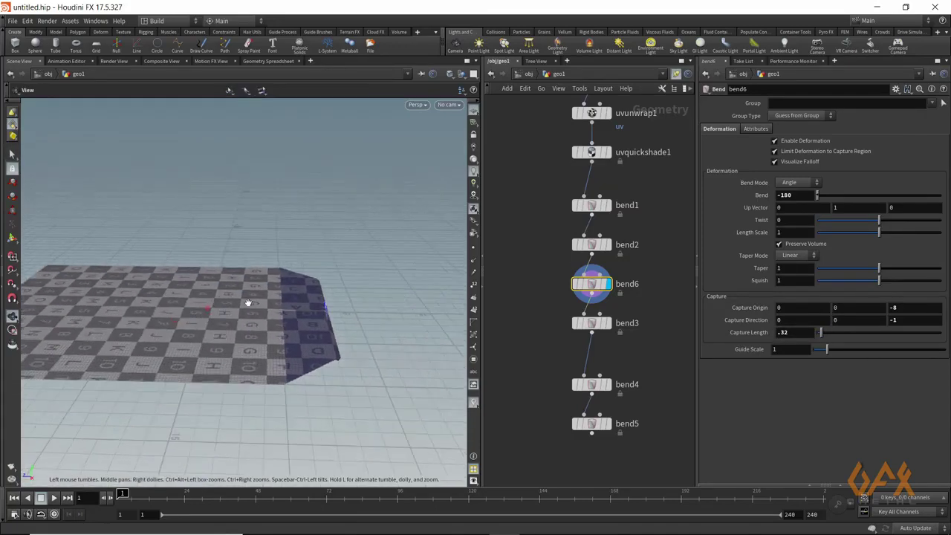
key("s")
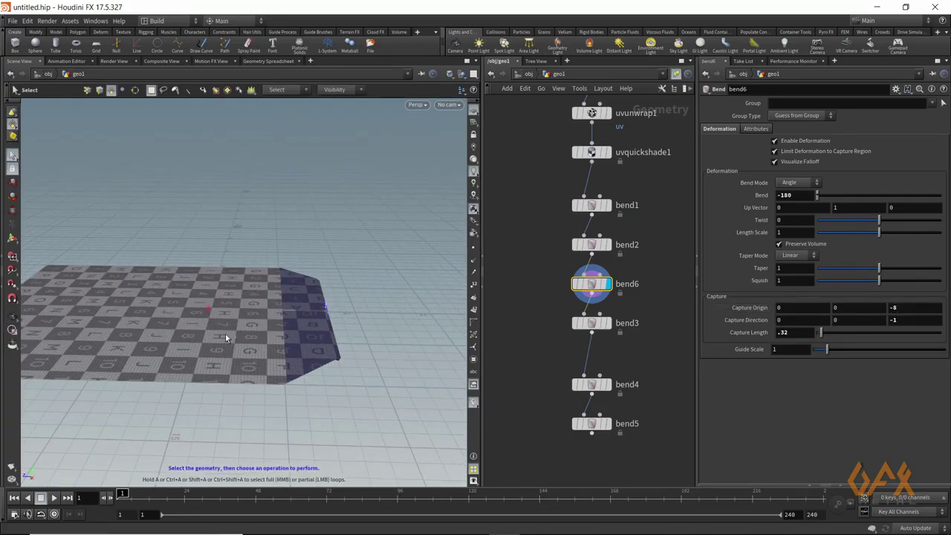
key("Escape")
left_click_drag(233, 339, 306, 354)
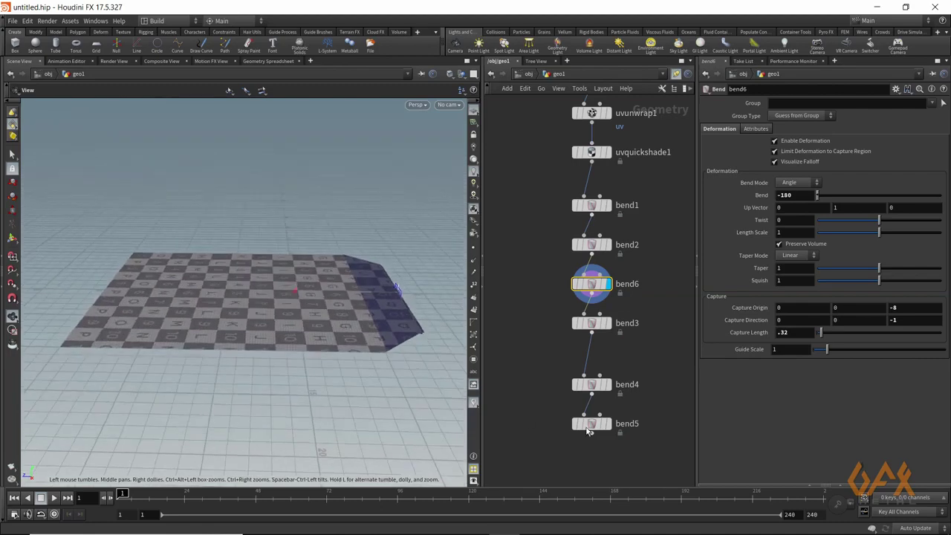
Display the fully folded result at bend5 and tumble around it.
key("s")
mouse_move(611, 425)
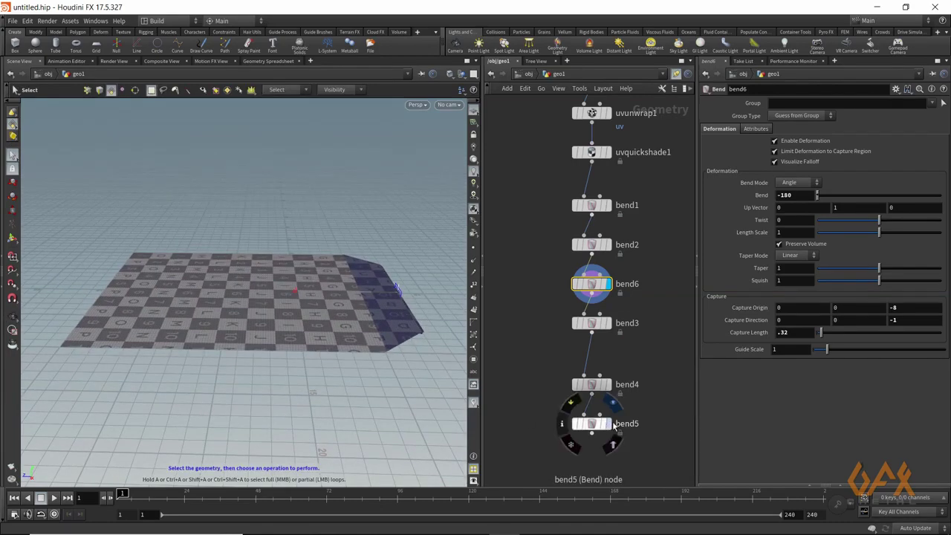
left_click(612, 425)
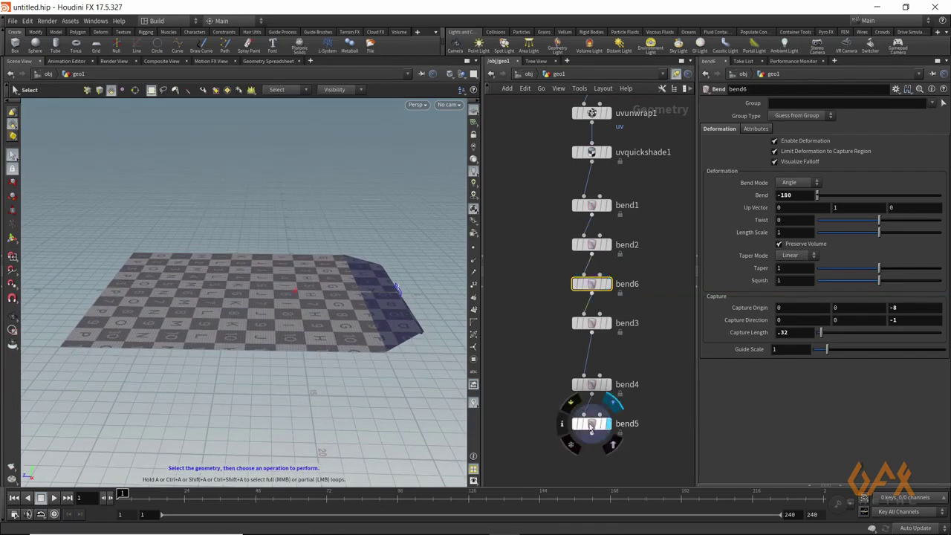
key("Escape")
left_click_drag(266, 352, 371, 344)
left_click(591, 423)
key("s")
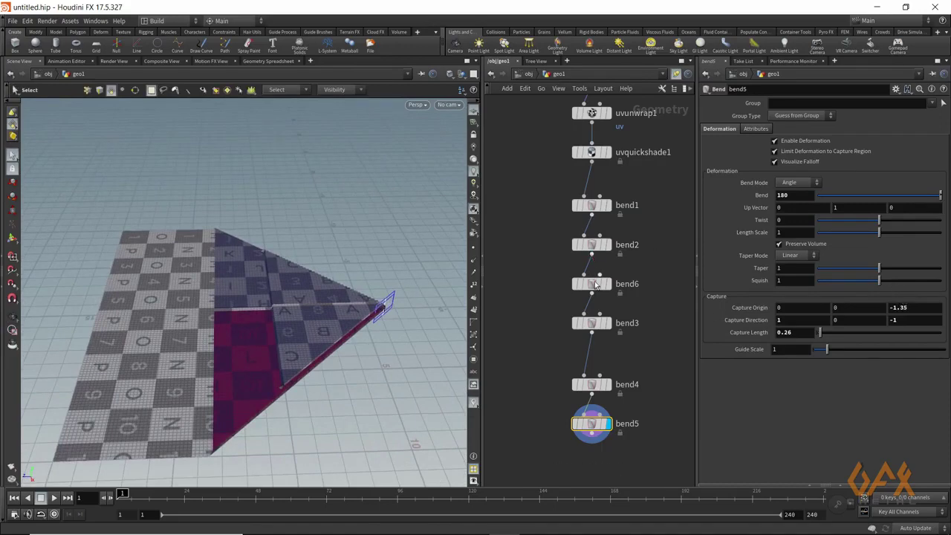
Move bend6 aside and ladder its Capture Origin Z to -11.3, then orbit.
left_click_drag(594, 284, 656, 285)
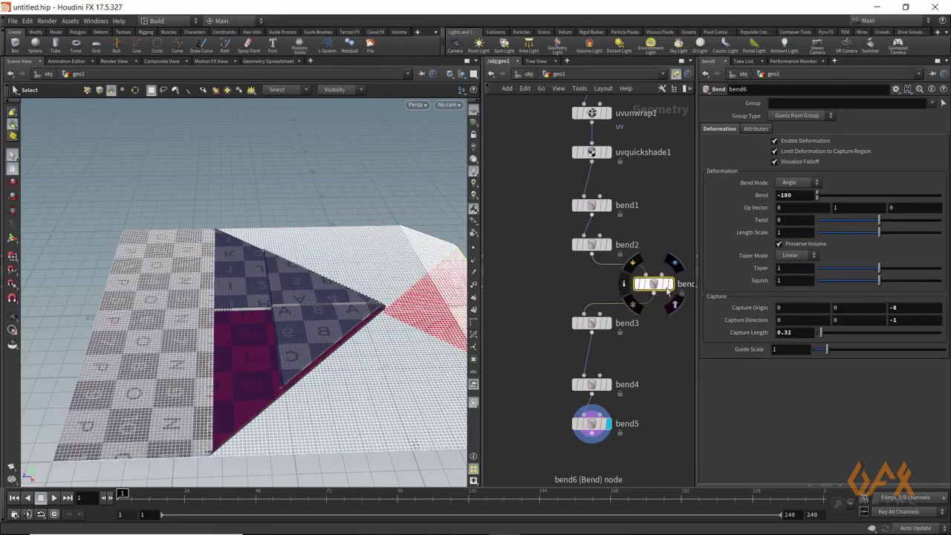
middle_click(902, 306)
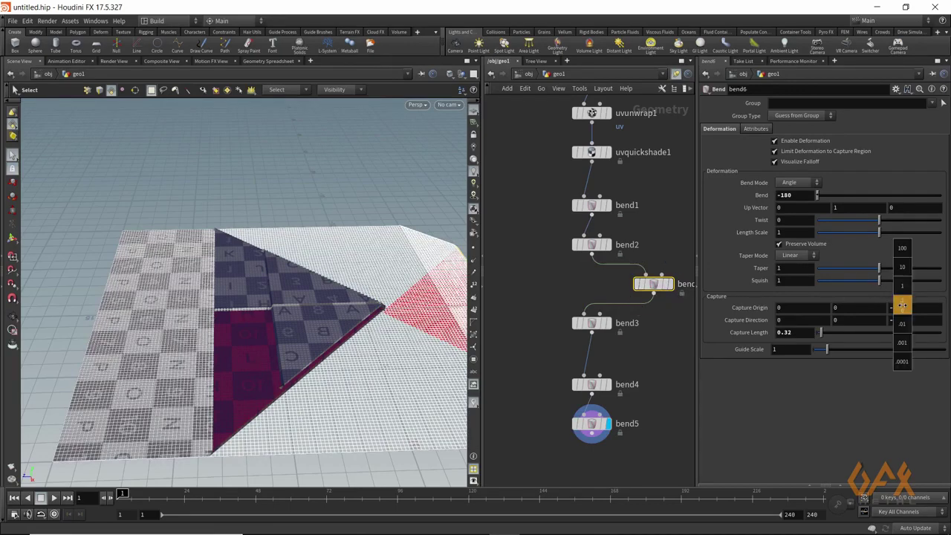
middle_click_drag(896, 307, 752, 306)
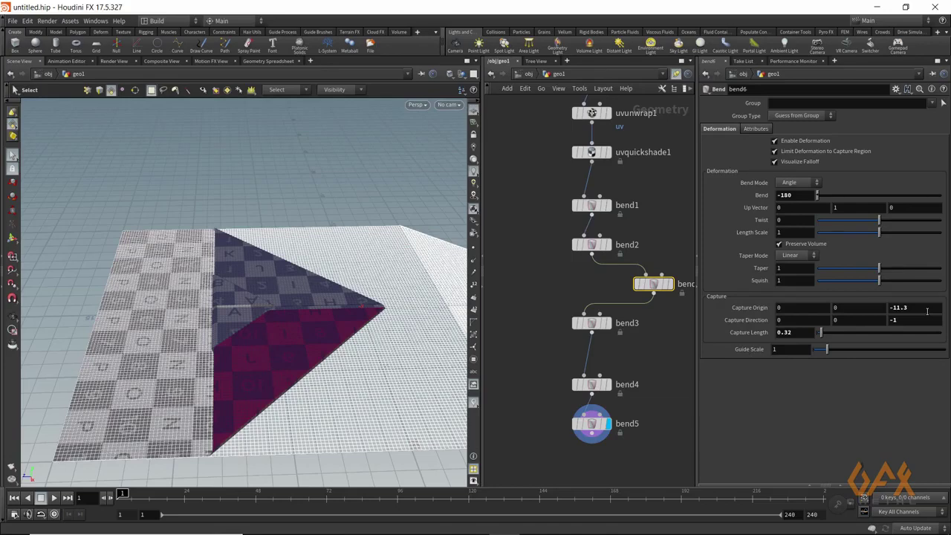
left_click_drag(233, 346, 329, 329, "alt")
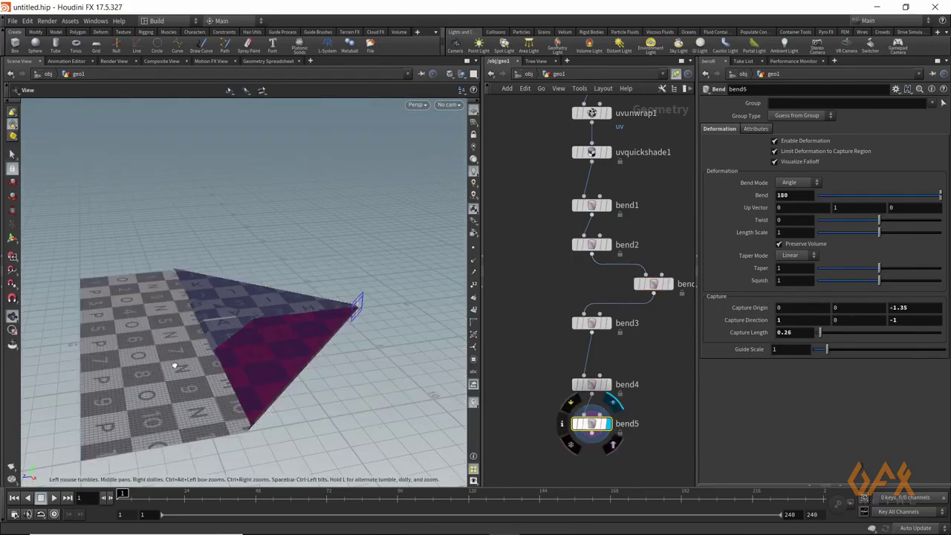
left_click_drag(174, 364, 170, 333)
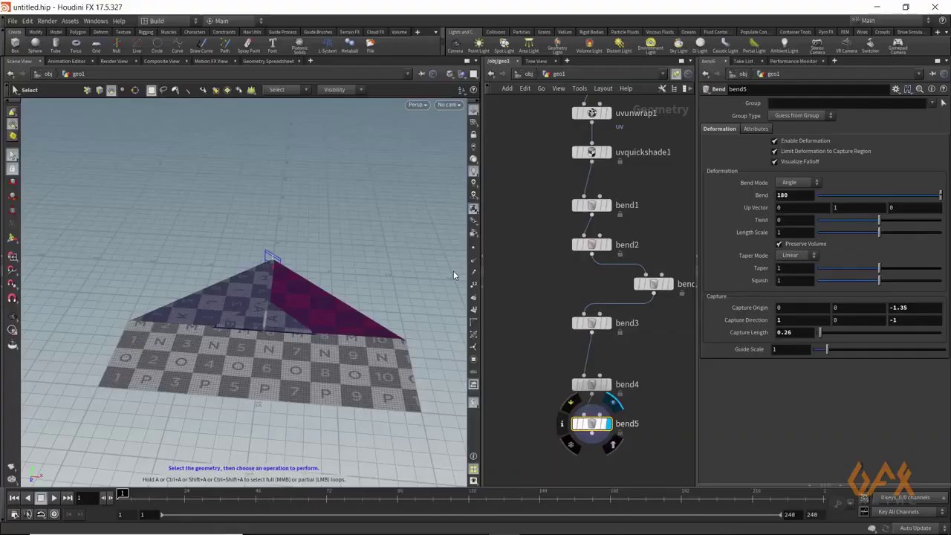
Tumble the view to a front view of bend5's folded checker grid.
key("Escape")
left_click_drag(297, 356, 241, 371)
key("s")
middle_click_drag(566, 458, 555, 312)
Add a Bend node, bend7, below bend5 and display its output.
key("Tab")
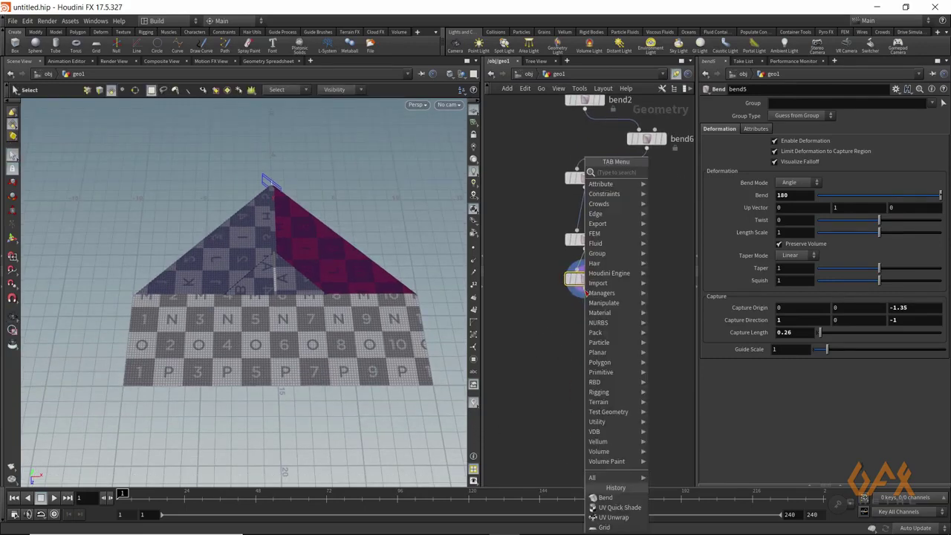
type("bend")
key("Return")
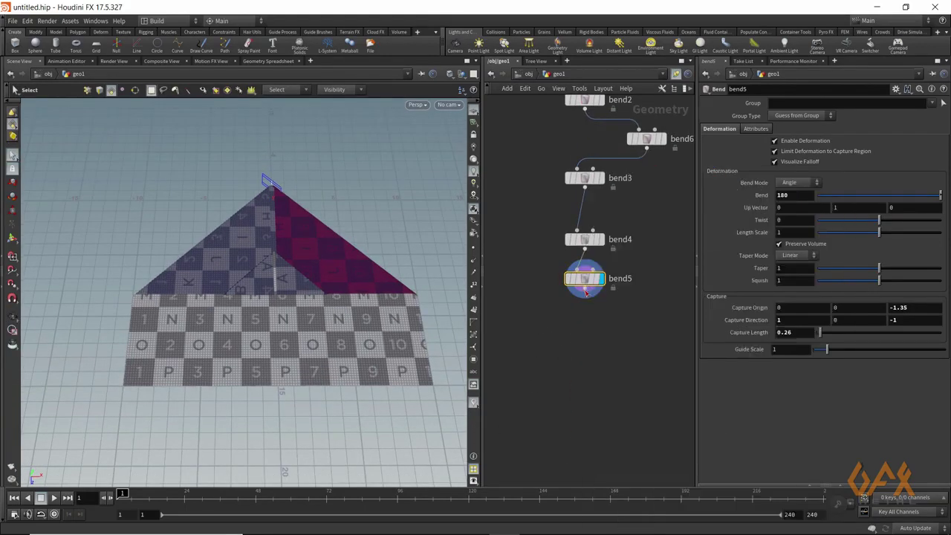
left_click(585, 318)
left_click(601, 318)
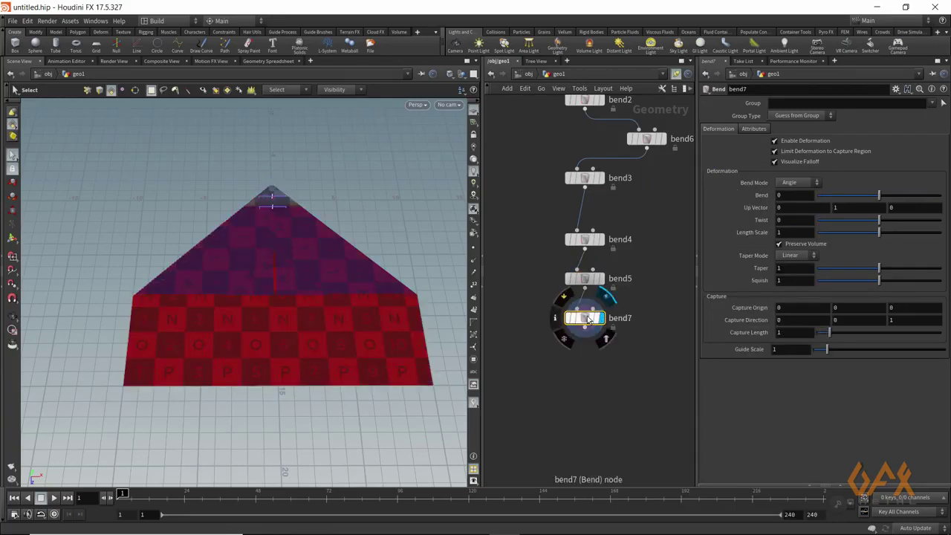
Set bend7's Capture Direction to 2,0,-1, shorten Capture Length, and set Capture Origin X to 0.6.
left_click(788, 321)
type("2")
key("Return")
left_click(904, 321)
type("-1")
key("Return")
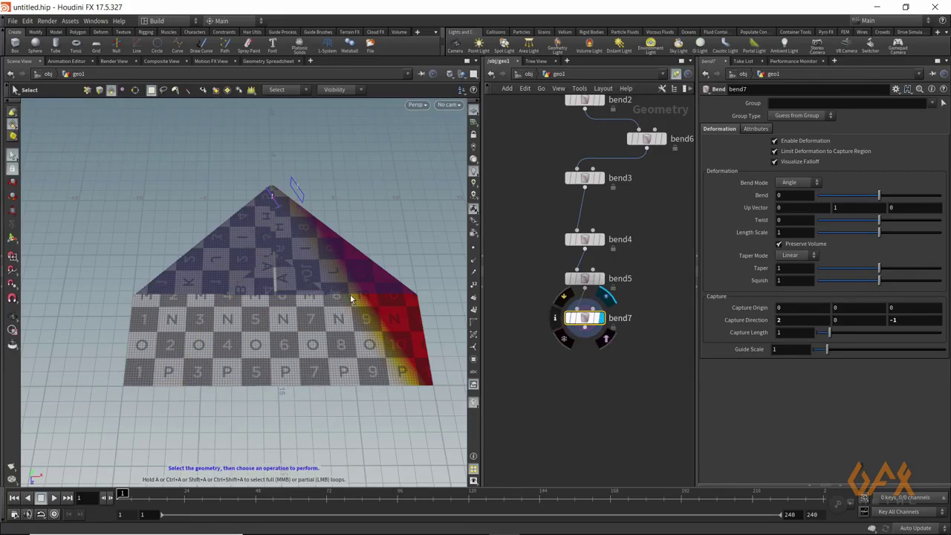
left_click(795, 333)
type(".2")
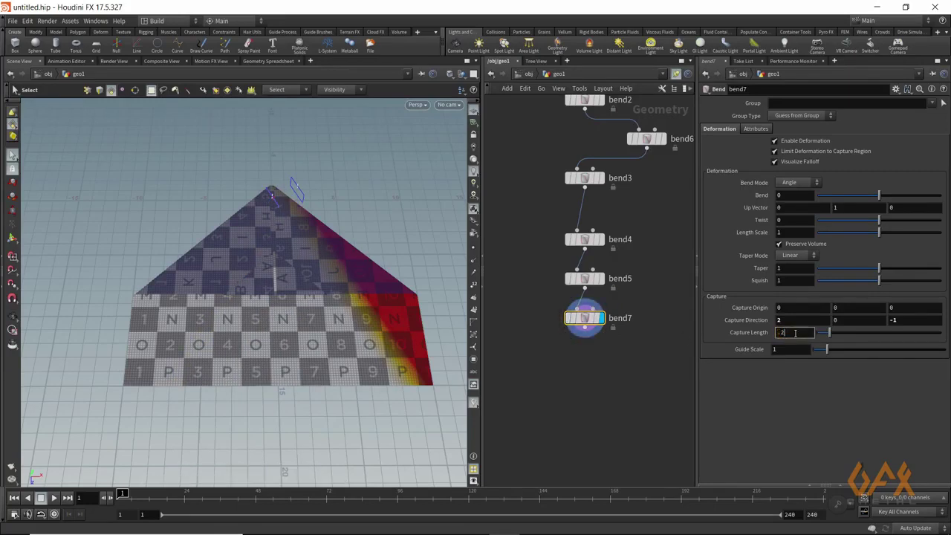
key("Return")
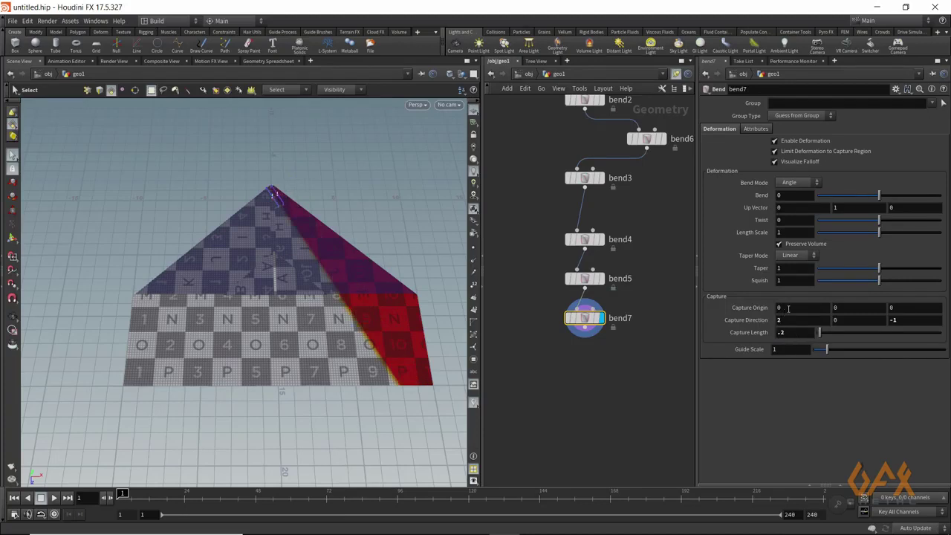
left_click(788, 308)
type(".6")
key("Return")
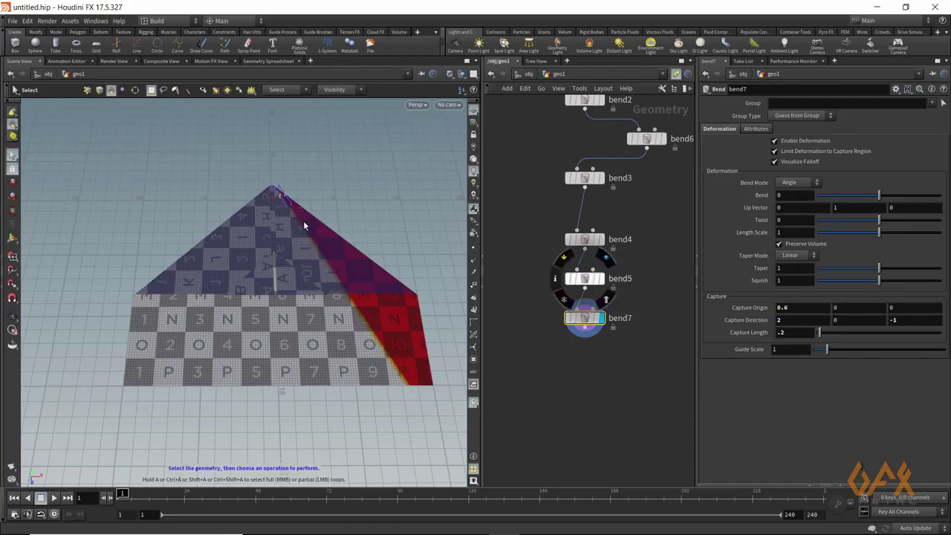
Give bend7 a Bend angle of 70 and orbit around the folded paper.
left_click(794, 195)
type("70")
key("Return")
key("space")
left_click_drag(219, 298, 357, 312)
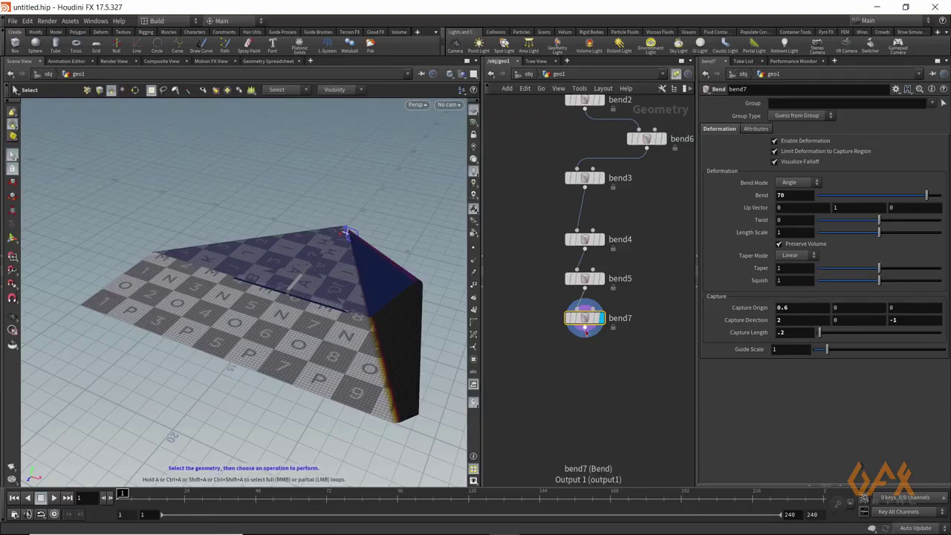
key("Tab")
type("ben")
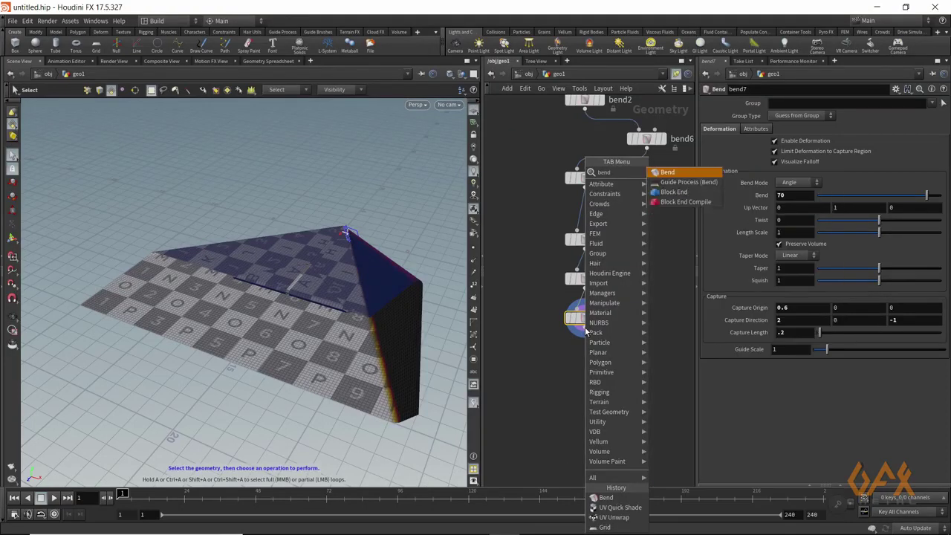
Add bend8 below bend7 and set its Capture Direction Z to -1.
key("Return")
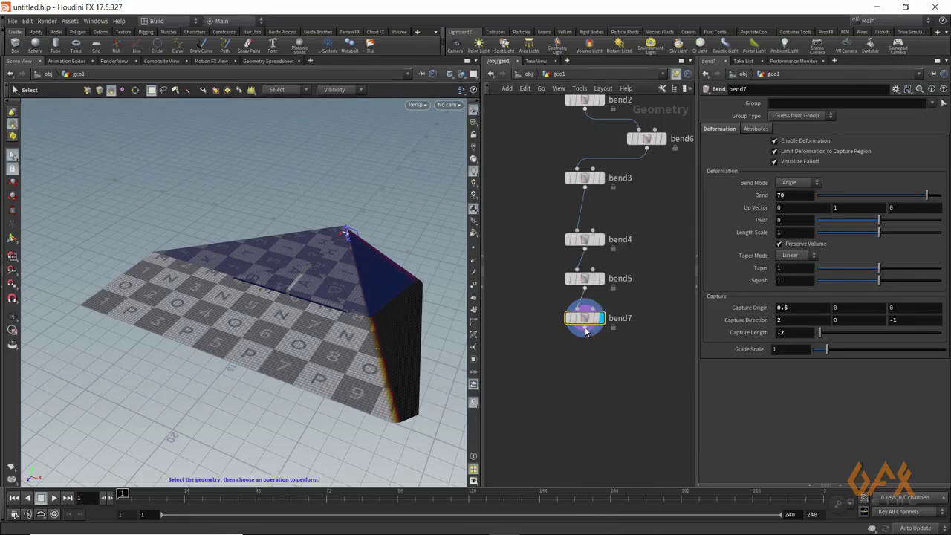
left_click(585, 358)
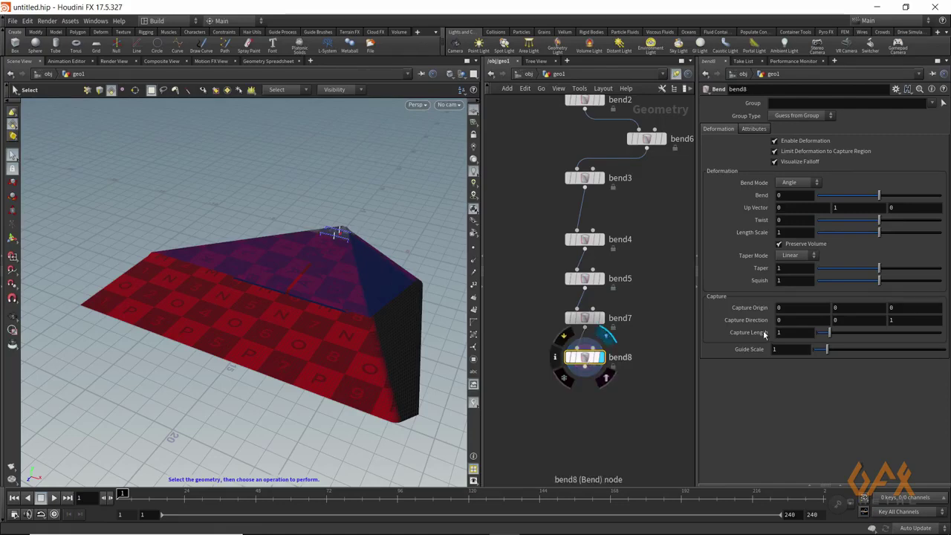
left_click(789, 320)
type("2")
left_click(892, 320)
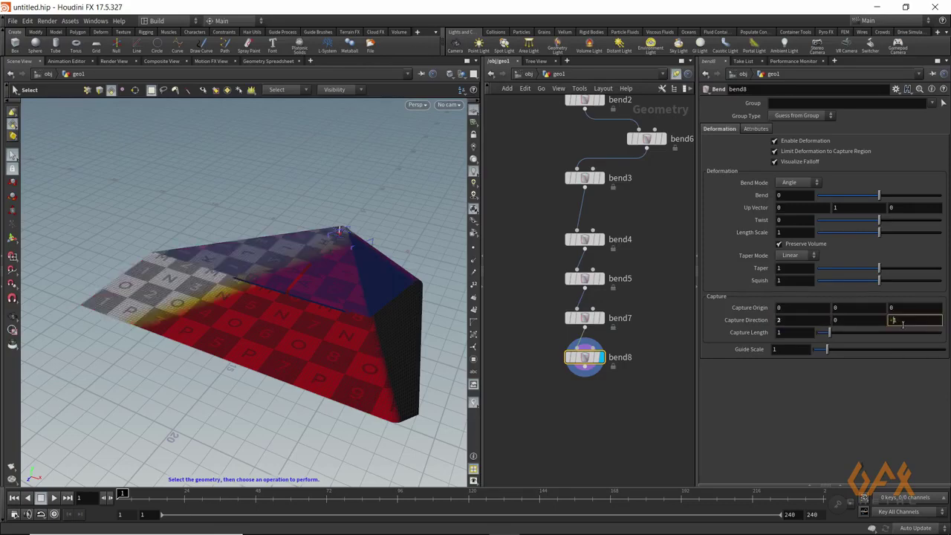
type("-1")
key("Return")
Set bend8's Capture Origin X to -0.6, Capture Direction X to -2, and shorten Capture Length.
left_click(784, 307)
type("-")
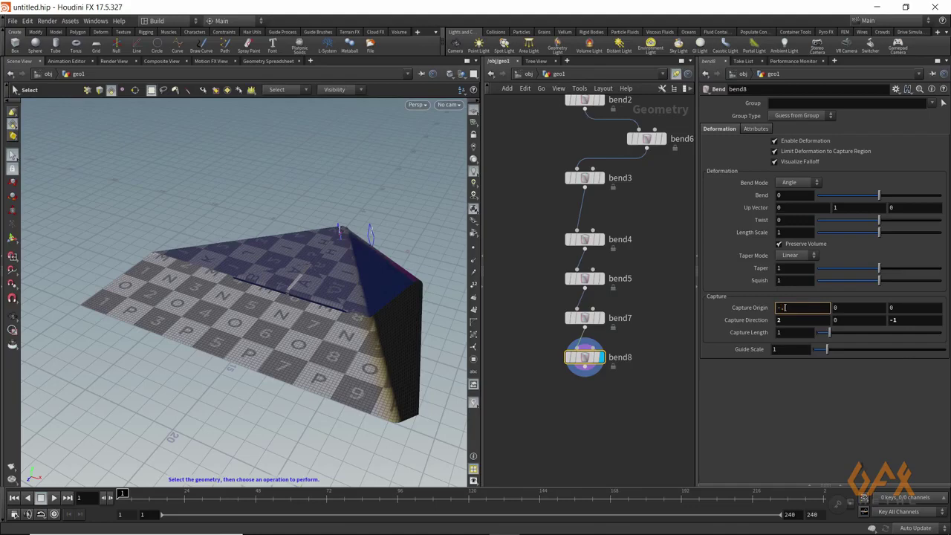
type(".1")
key("Return")
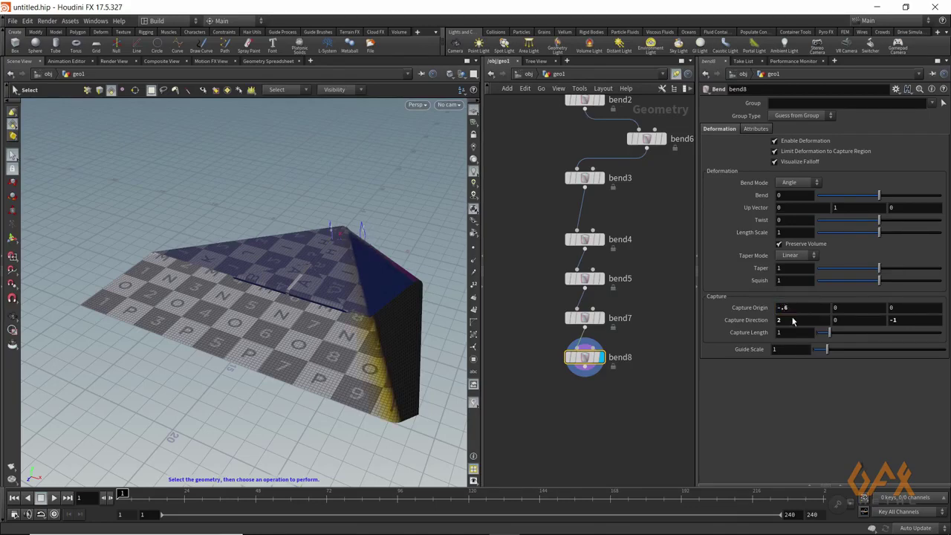
left_click(780, 321)
type("-2")
key("Return")
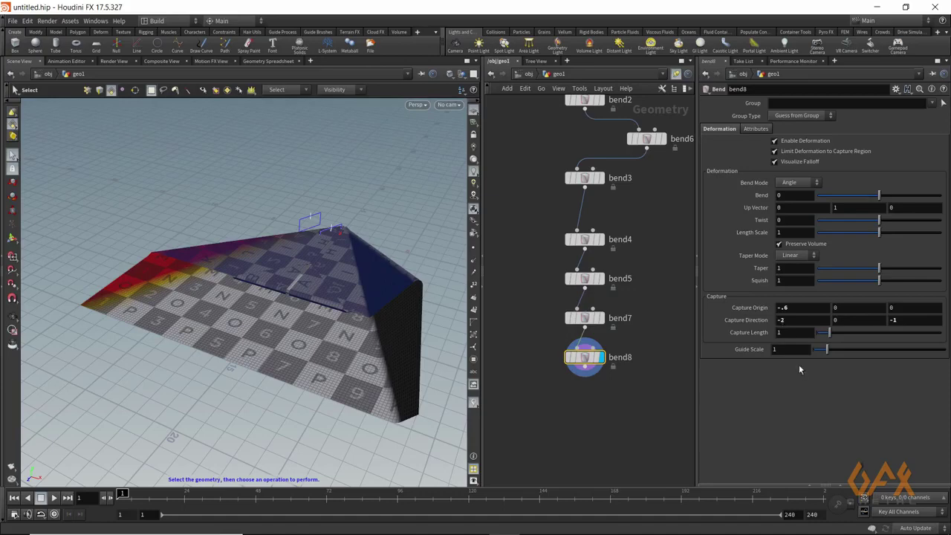
left_click(788, 334)
type(".2")
key("Return")
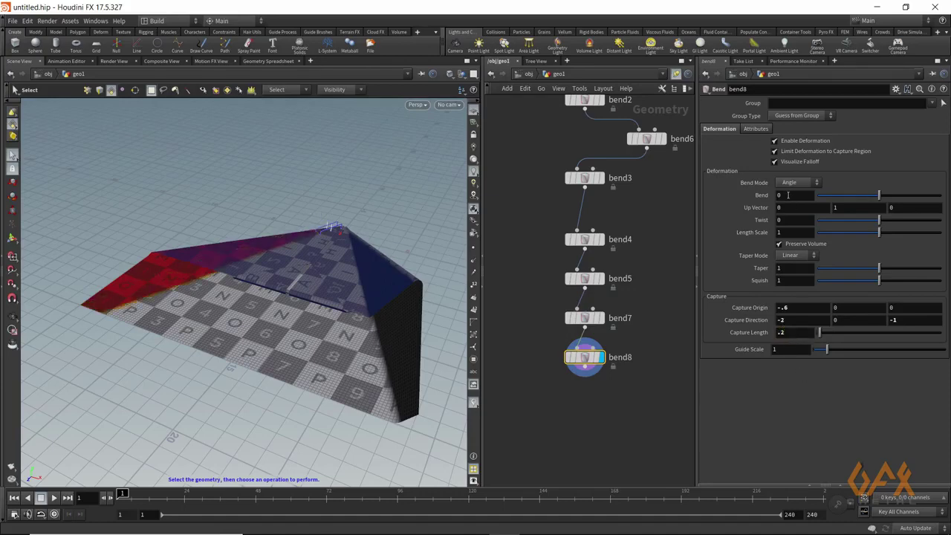
Set bend8's Bend angle to 70 and view the mirrored folds from a low side.
left_click(788, 194)
key("Return")
key("Escape")
left_click_drag(272, 334, 264, 353)
key("s")
middle_click_drag(569, 409, 574, 360)
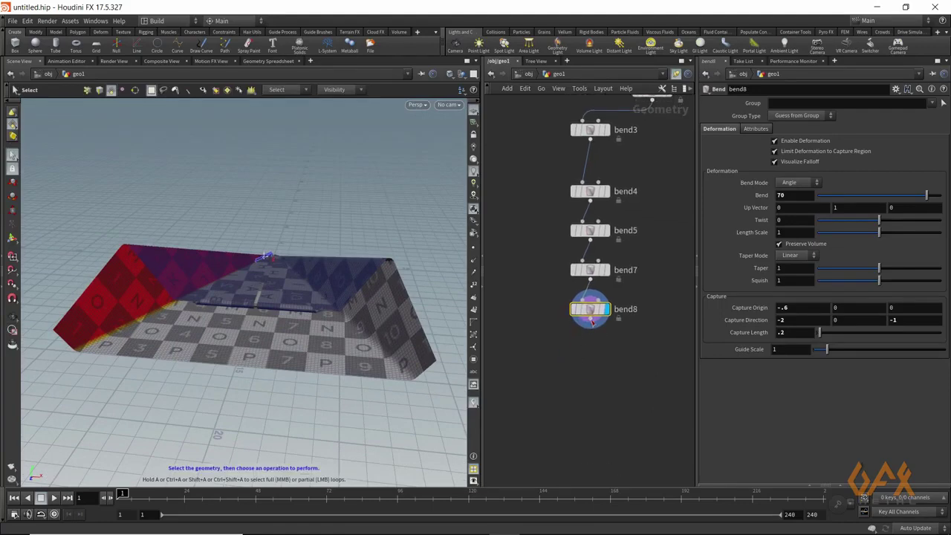
key("Tab")
Add bend9 below bend8 with Capture Direction 1,0,0.
type("bend")
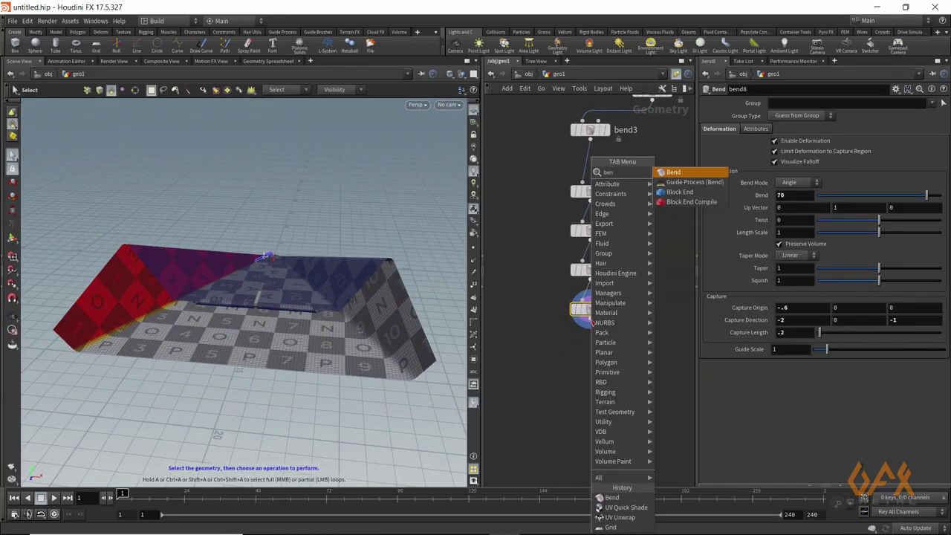
key("Return")
left_click(591, 346)
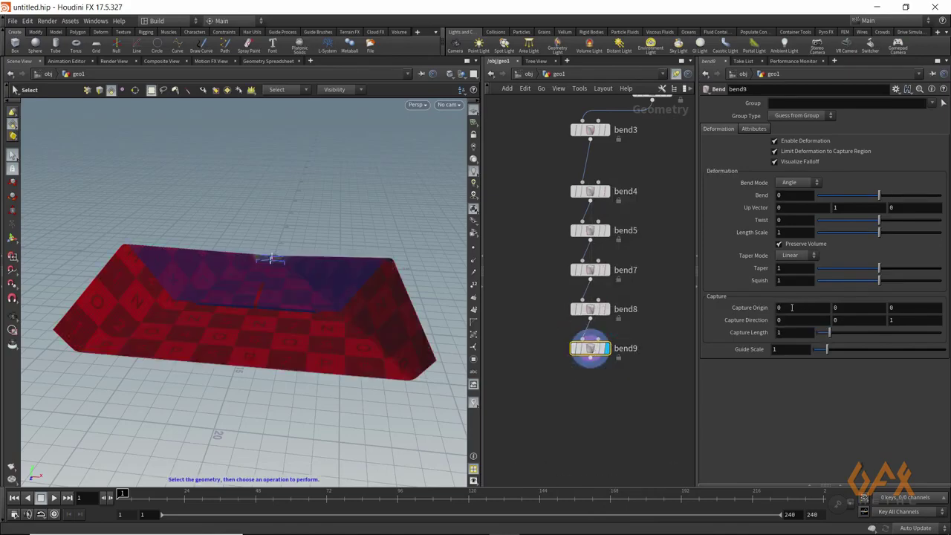
left_click(890, 320)
type("0")
key("Return")
left_click(792, 319)
type("1")
key("Return")
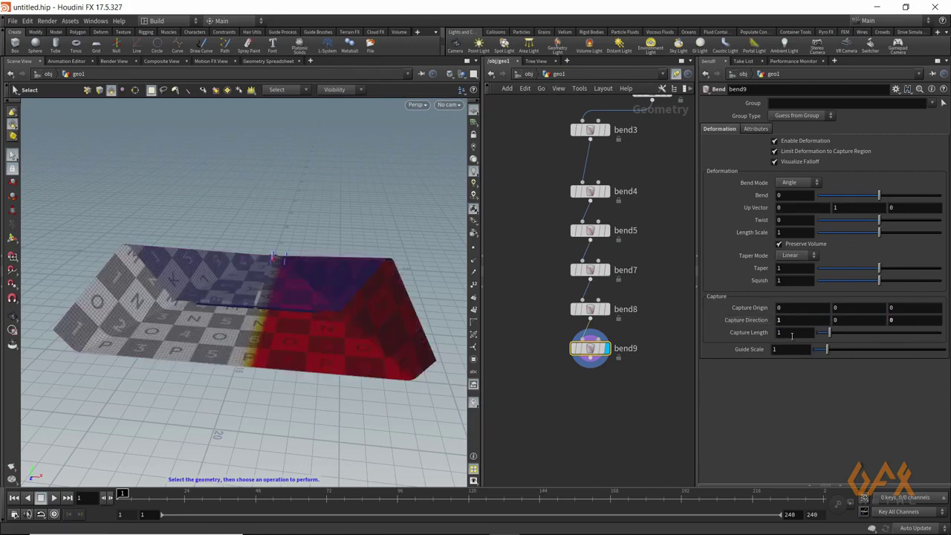
Set bend9's Capture Length to -2 and Bend to -80, then orbit the folded plane.
left_click(790, 332)
type("2")
key("Return")
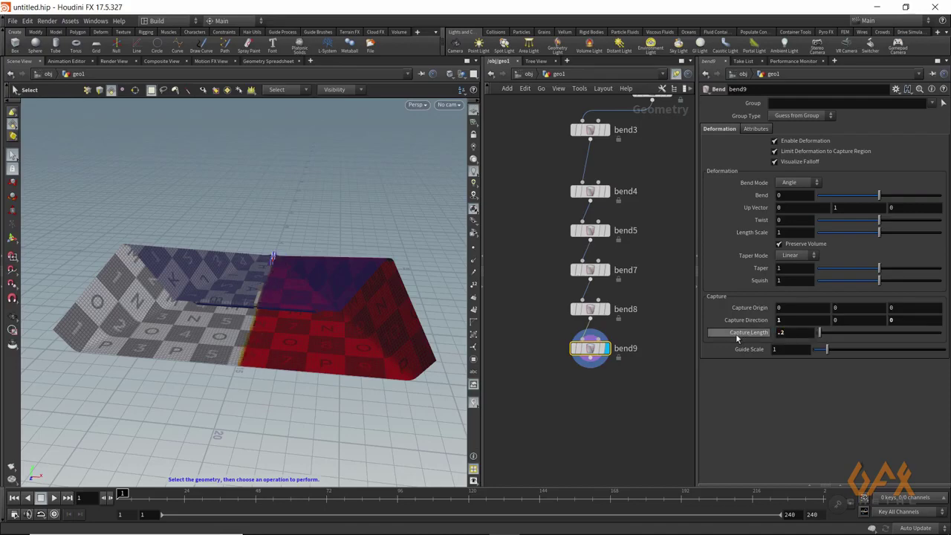
left_click(794, 196)
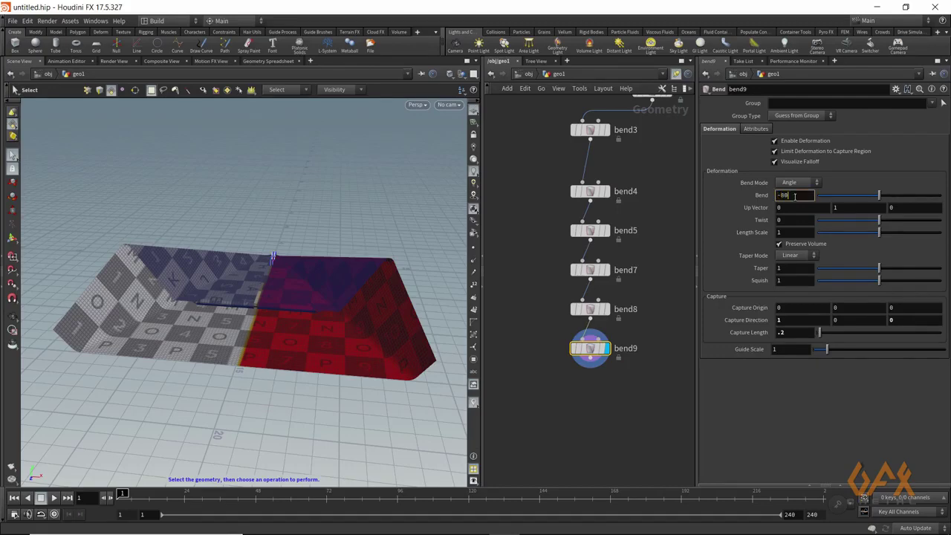
type("-80")
key("Return")
key("Escape")
left_click_drag(159, 392, 191, 330)
left_click_drag(207, 401, 195, 339)
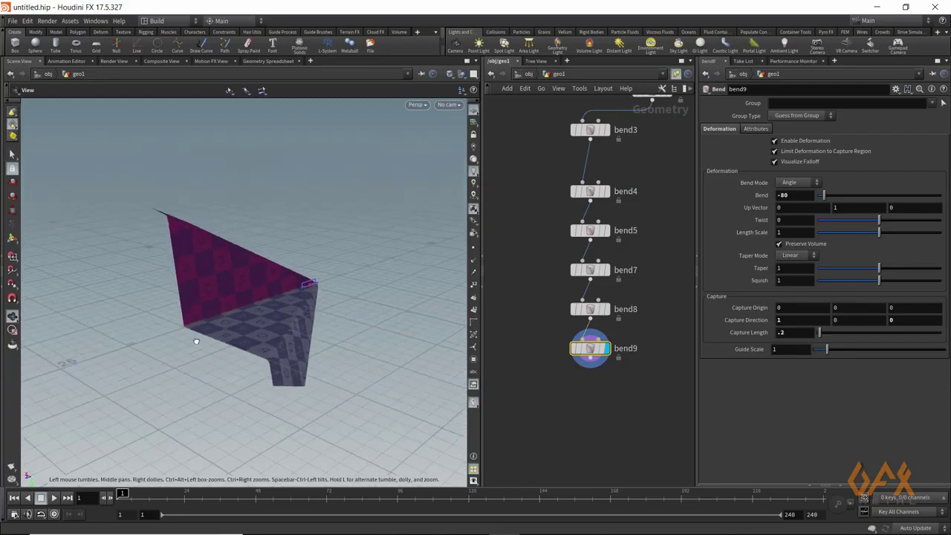
Add a Bend node, bend10, below bend9.
key("s")
key("Tab")
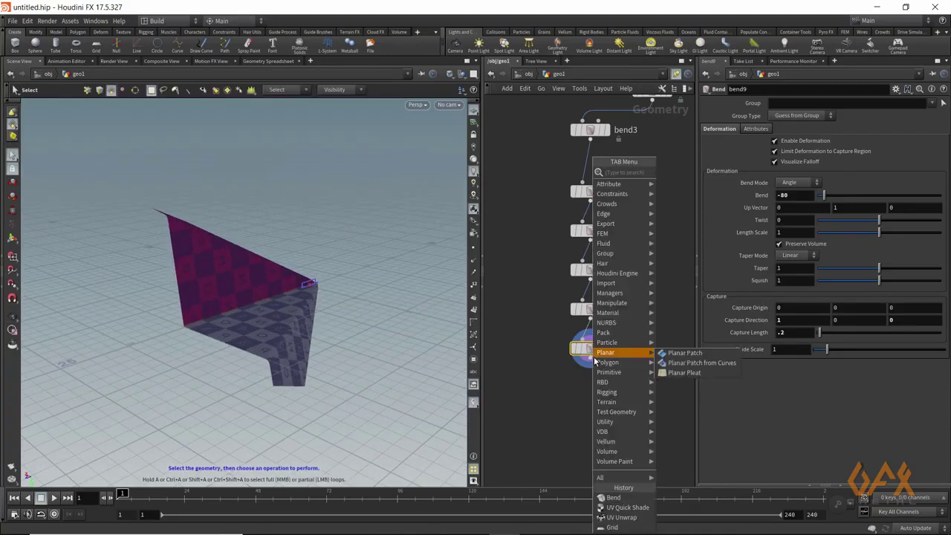
type("bend")
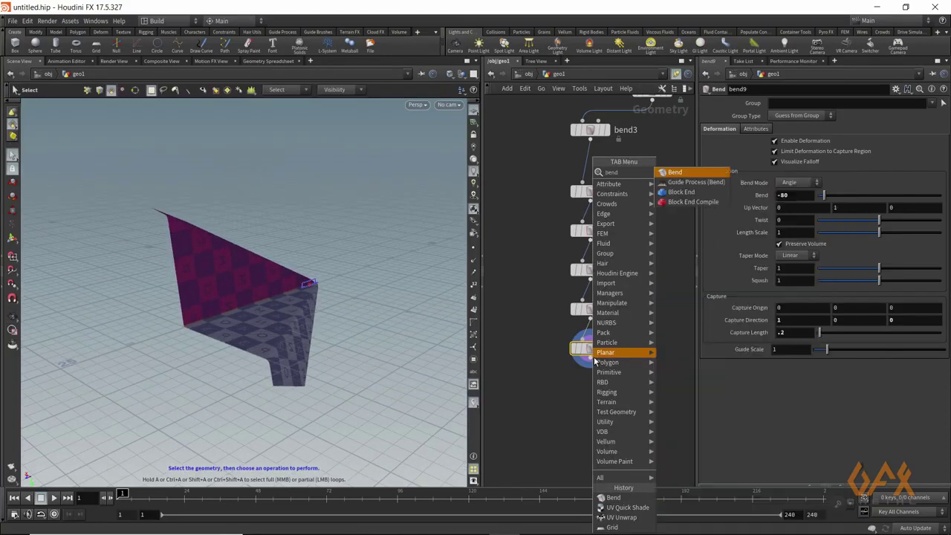
key("Return")
left_click(595, 398)
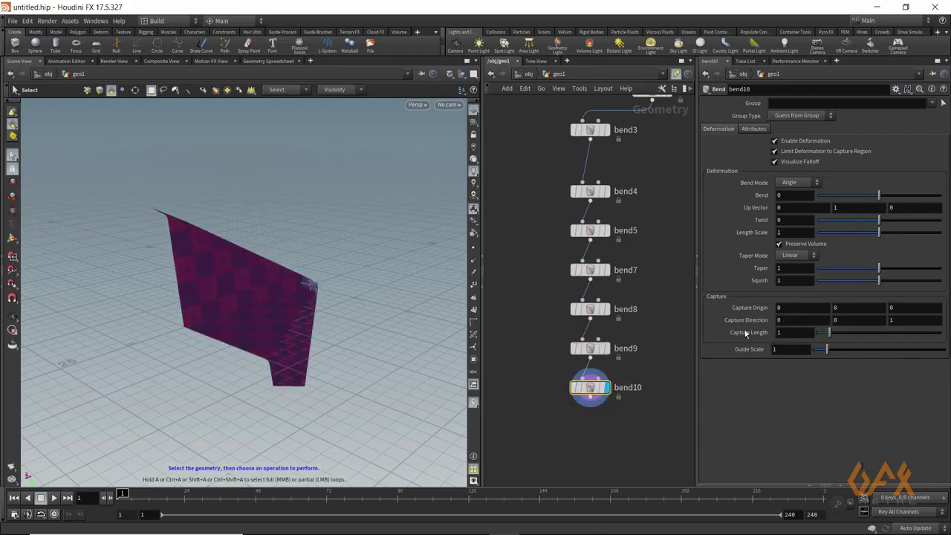
Set bend10's Capture Direction to -1,0,0 and Capture Length to -2.
left_click_drag(263, 414, 238, 424, "alt")
left_click(908, 320)
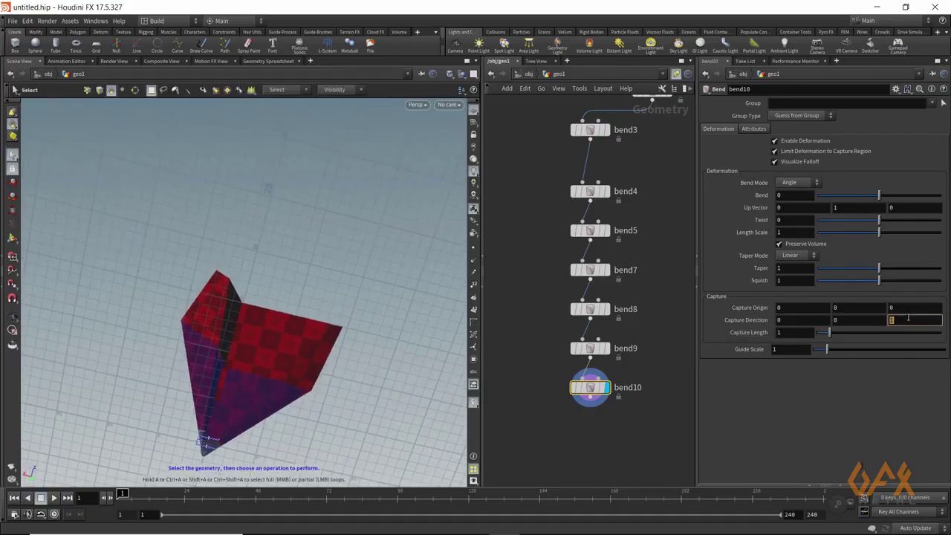
left_click(804, 319)
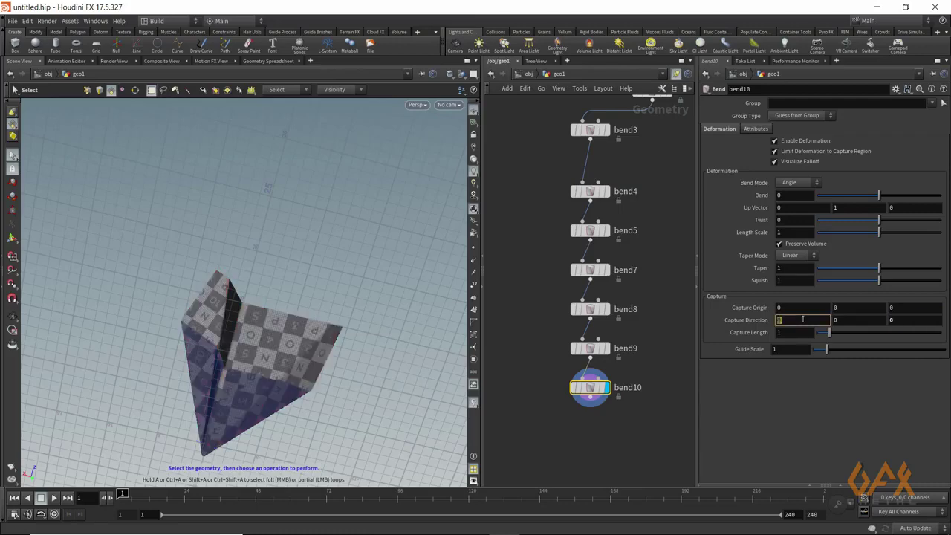
key("Return")
left_click_drag(232, 368, 193, 447, "alt")
left_click(785, 333)
type("-2")
key("Return")
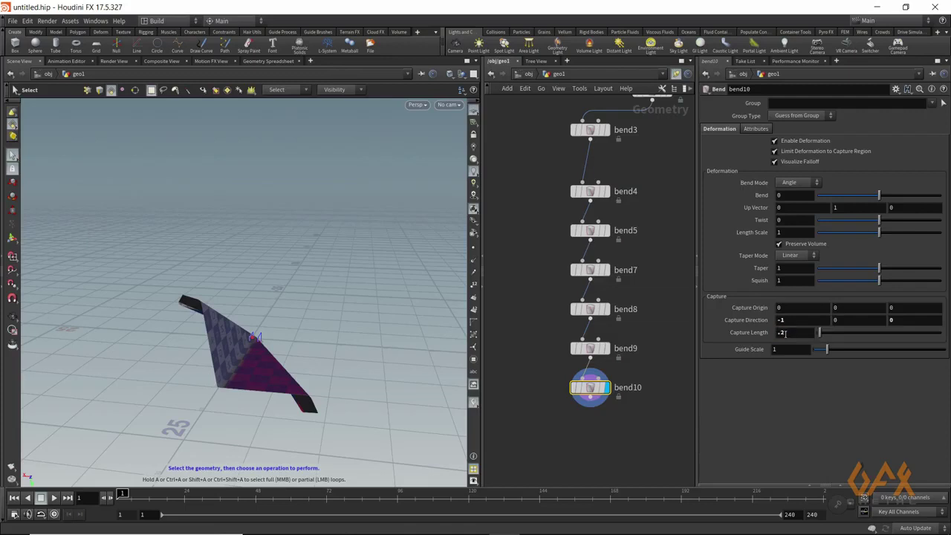
Give bend10 a Bend angle of -80 and orbit to check the last flap.
left_click(789, 195)
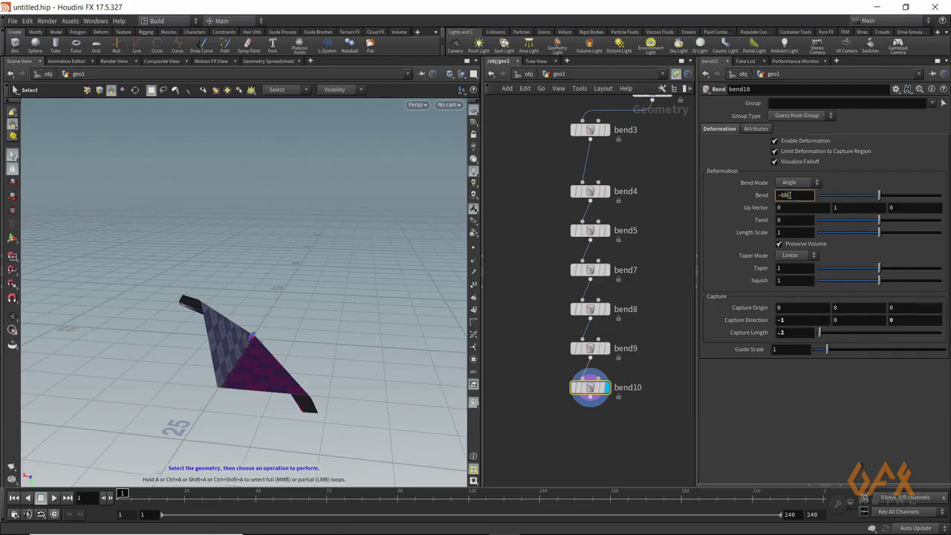
key("Return")
left_click_drag(259, 350, 257, 353)
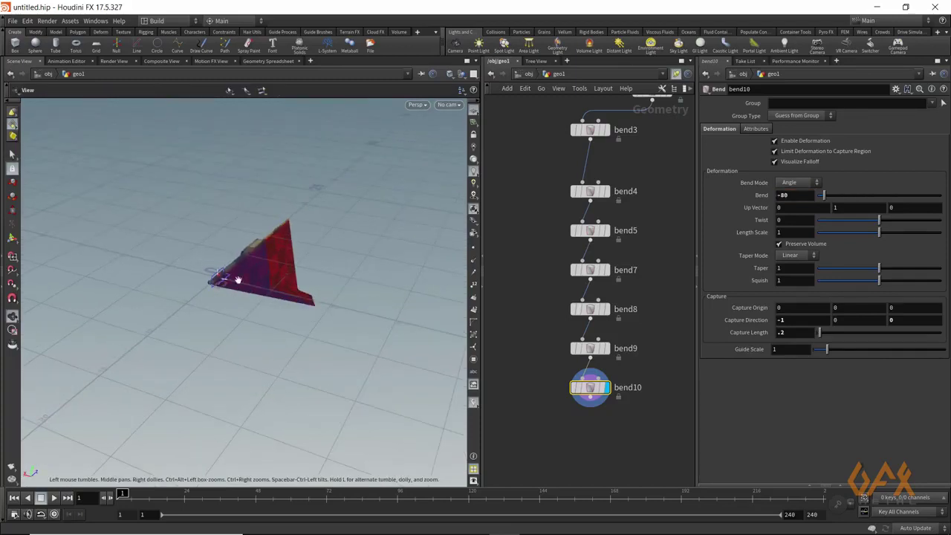
key("s")
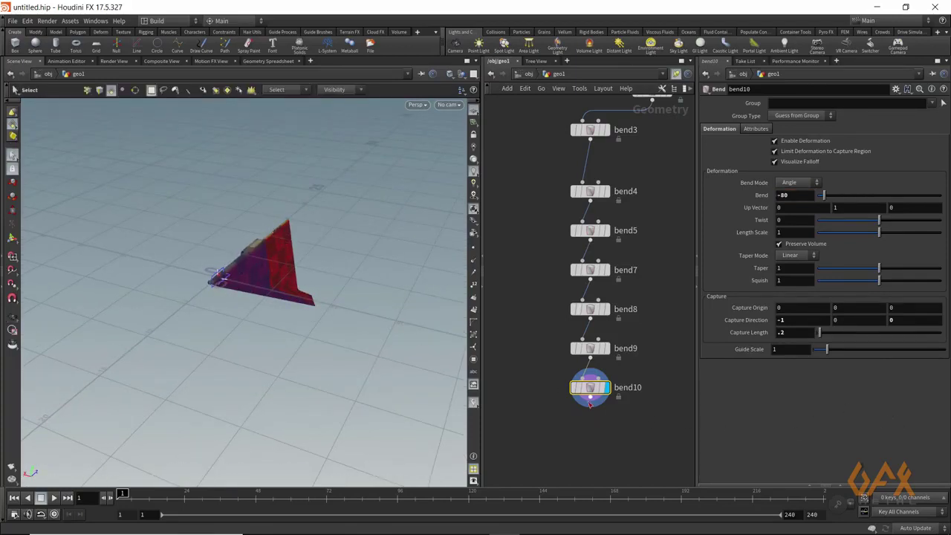
key("Escape")
left_click_drag(250, 293, 318, 228)
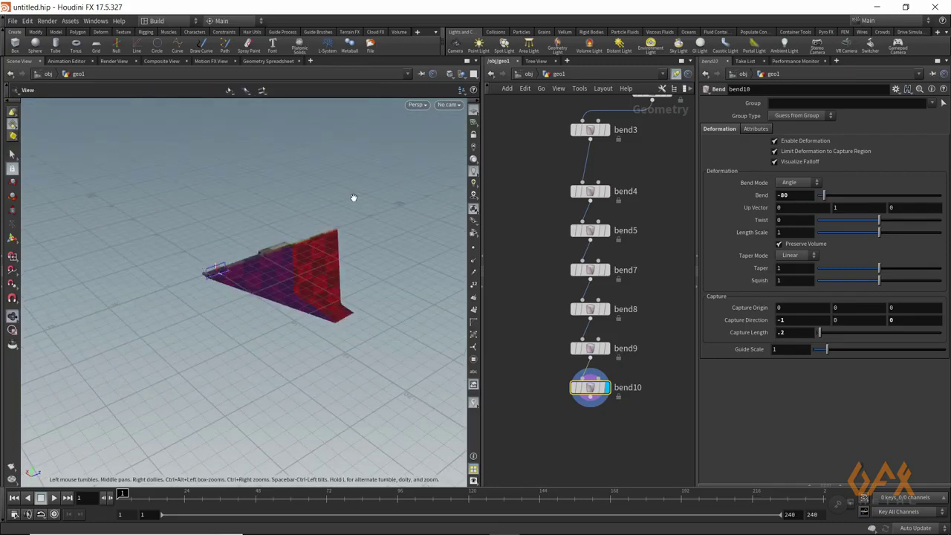
Add a Transform node, transform1, after bend10 and display it.
key("s")
key("Tab")
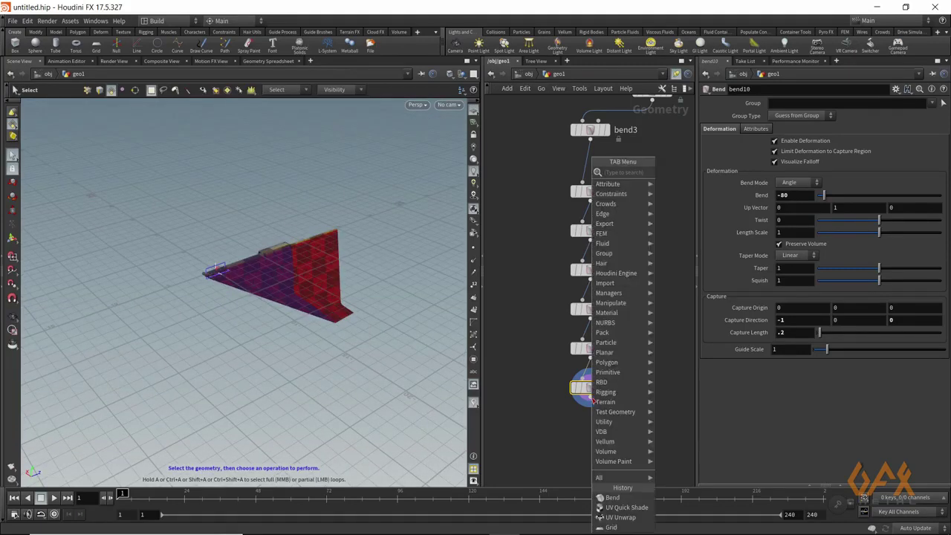
type("tran")
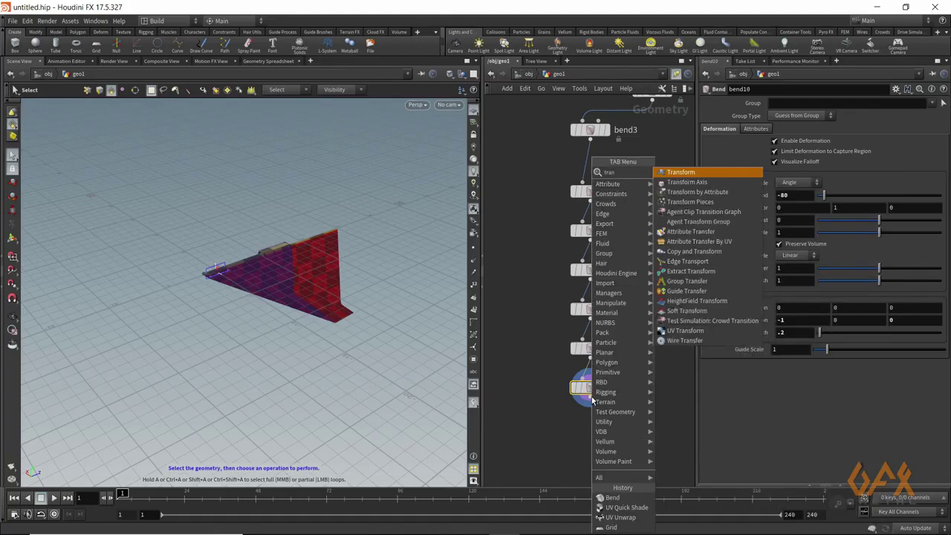
type("sf")
key("Return")
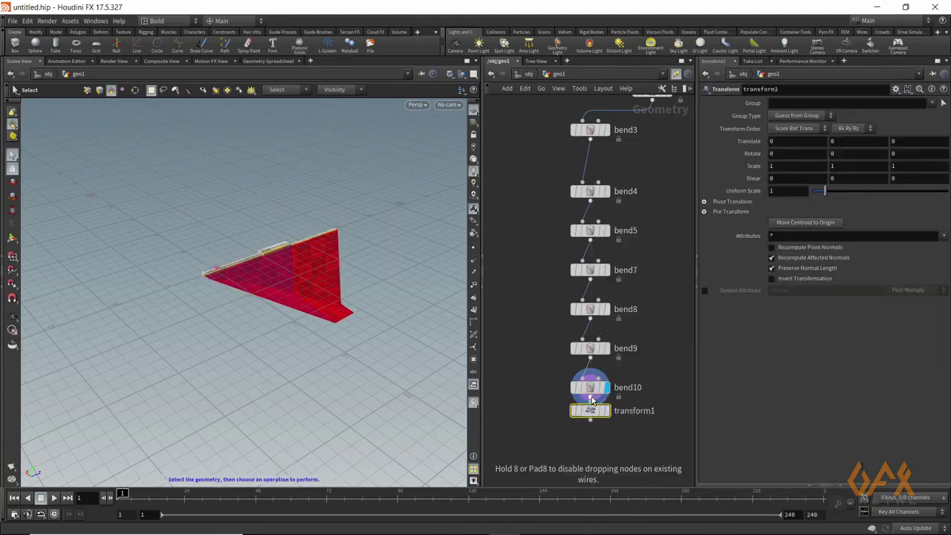
left_click(606, 426)
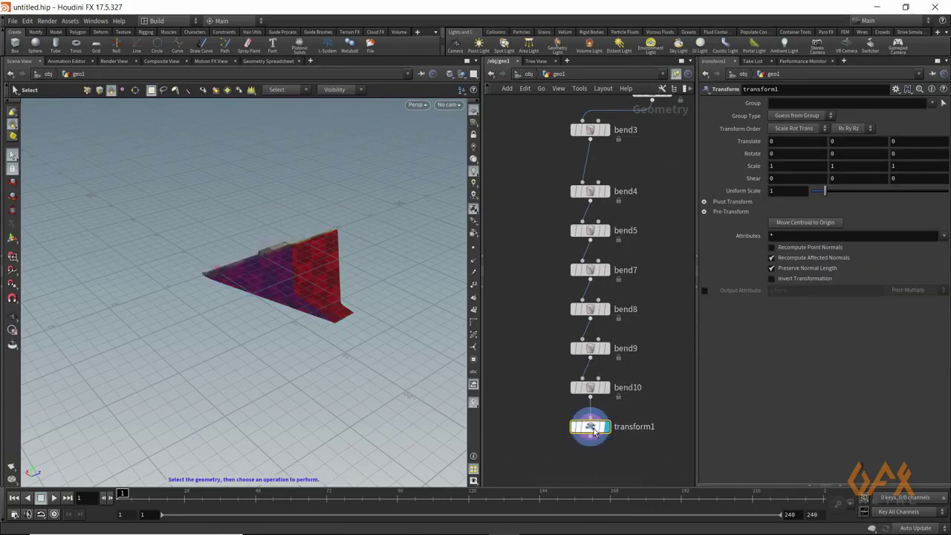
Set transform1's Rotate Z to 180 and orbit to check the upright plane.
left_click(895, 154)
type("180")
key("Return")
key("Escape")
left_click_drag(291, 265, 314, 261)
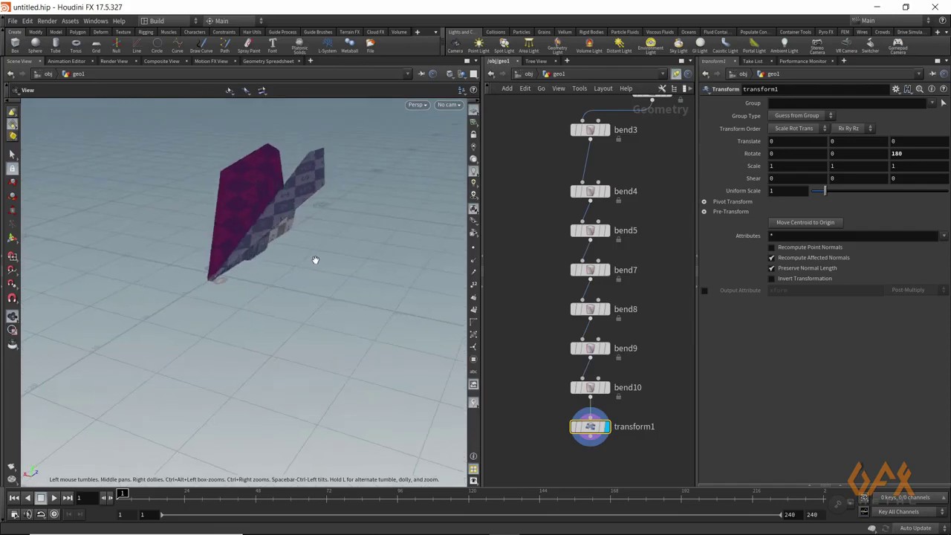
key("s")
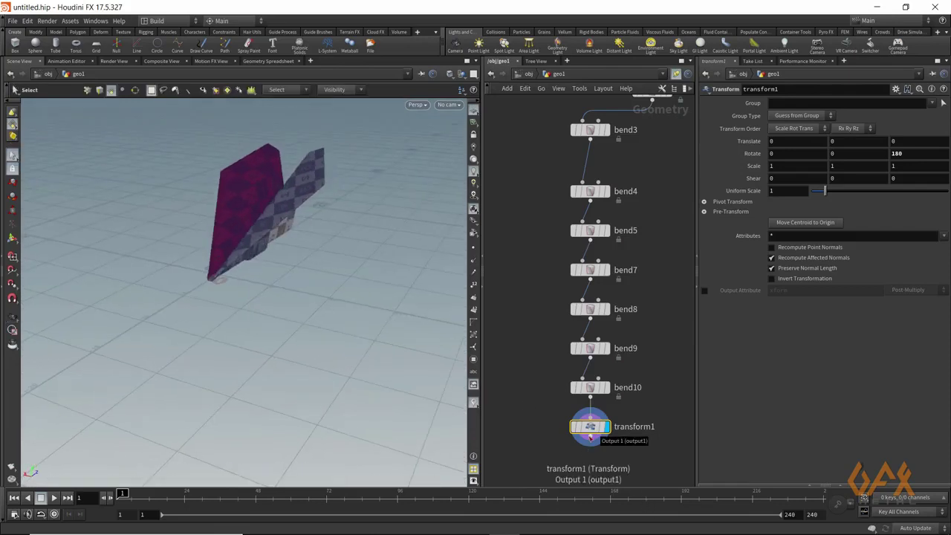
left_click(589, 437)
key("Tab")
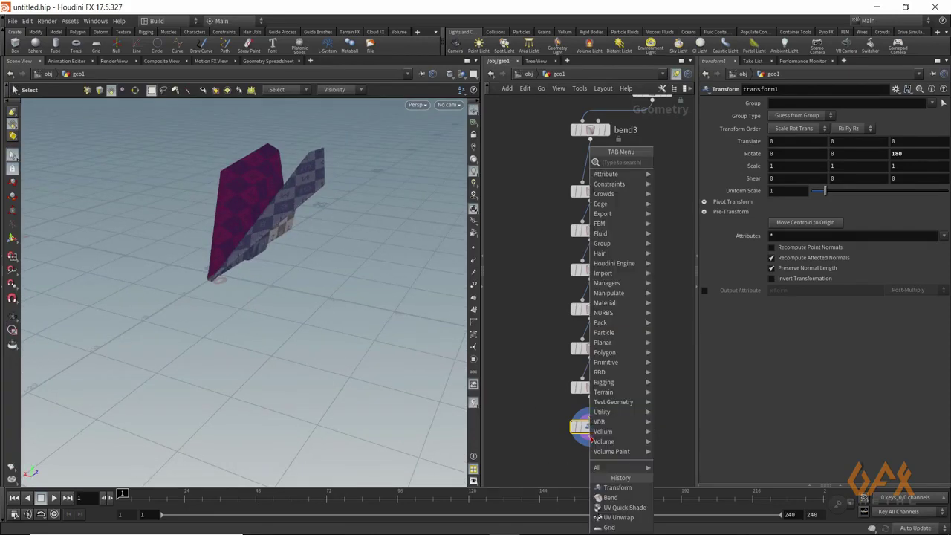
Add and display subdivide1 under transform1, inspect the smoothed wing, then return to obj level.
type("sub")
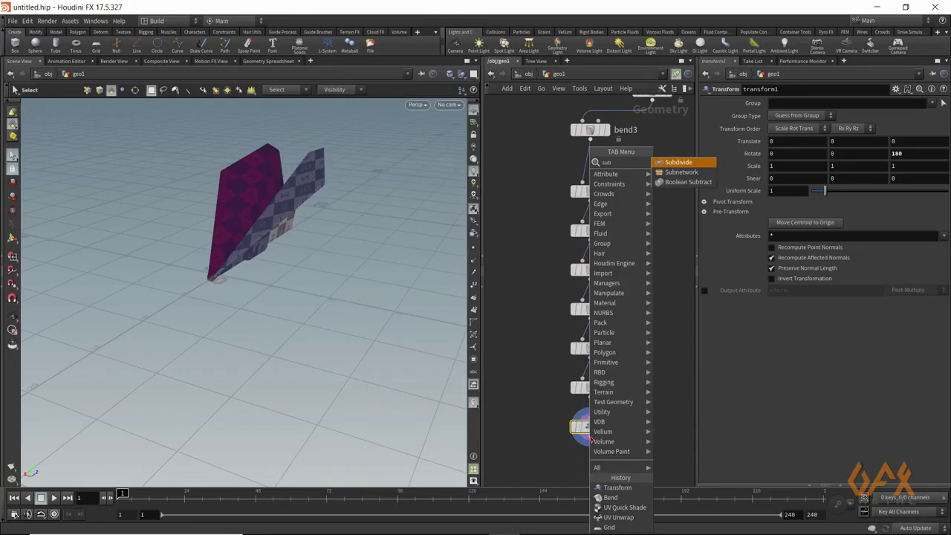
key("Return")
left_click(590, 438)
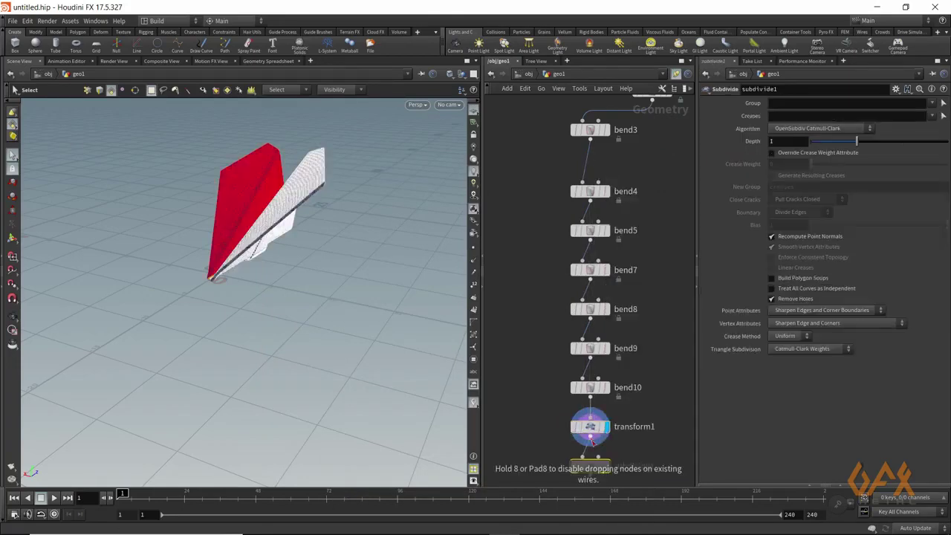
left_click(590, 439)
left_click_drag(231, 338, 282, 323)
right_click_drag(282, 323, 391, 318)
left_click_drag(390, 318, 351, 305)
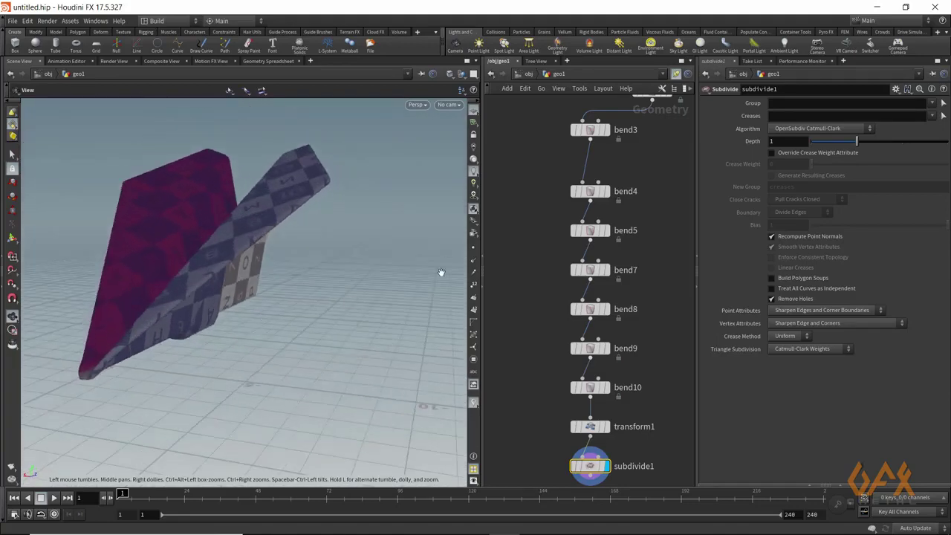
left_click(528, 74)
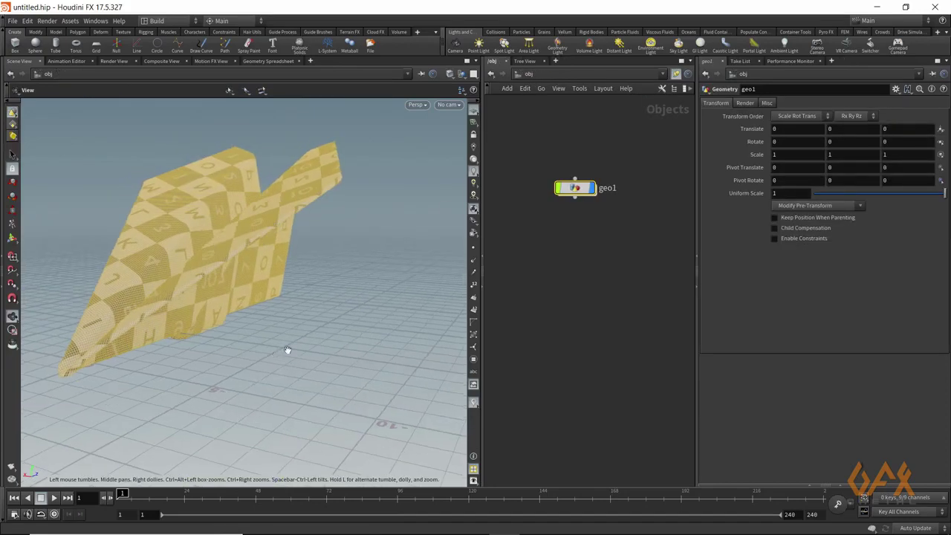
Inside geo1, orbit the view and display bend1's grid with its folded corner.
left_click_drag(214, 379, 310, 331)
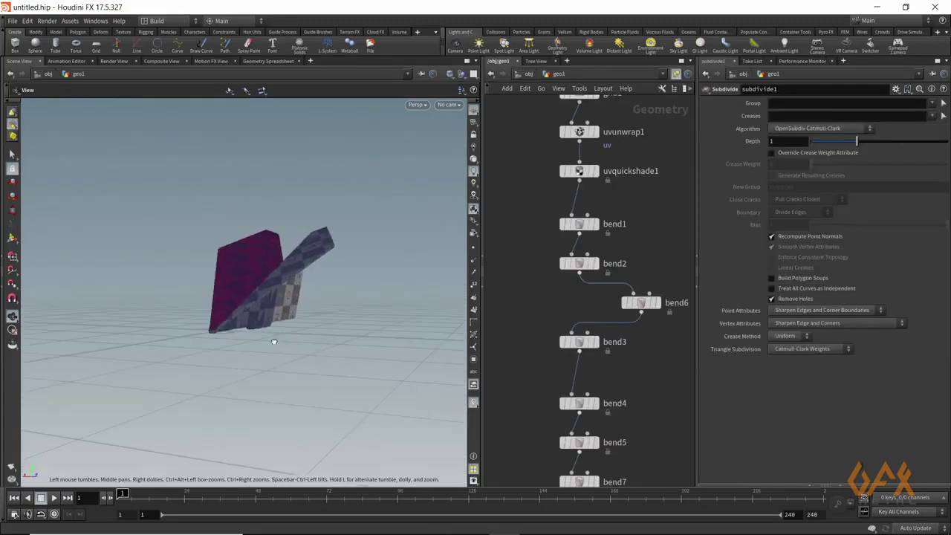
mouse_move(271, 340)
left_mouse_down()
mouse_move(299, 346)
mouse_move(297, 331)
mouse_move(281, 338)
left_mouse_up()
key("s")
middle_click_drag(537, 327, 536, 250)
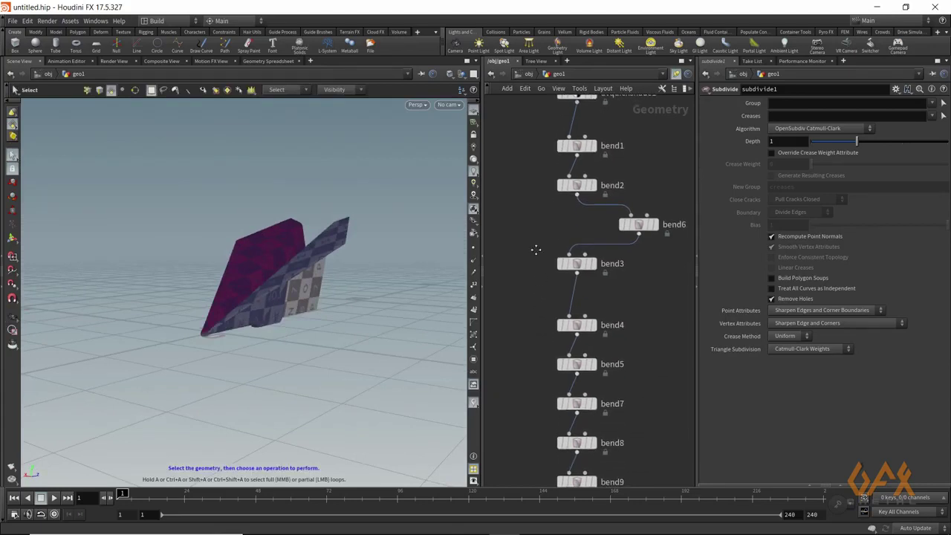
key("Escape")
left_click_drag(230, 371, 171, 377)
key("s")
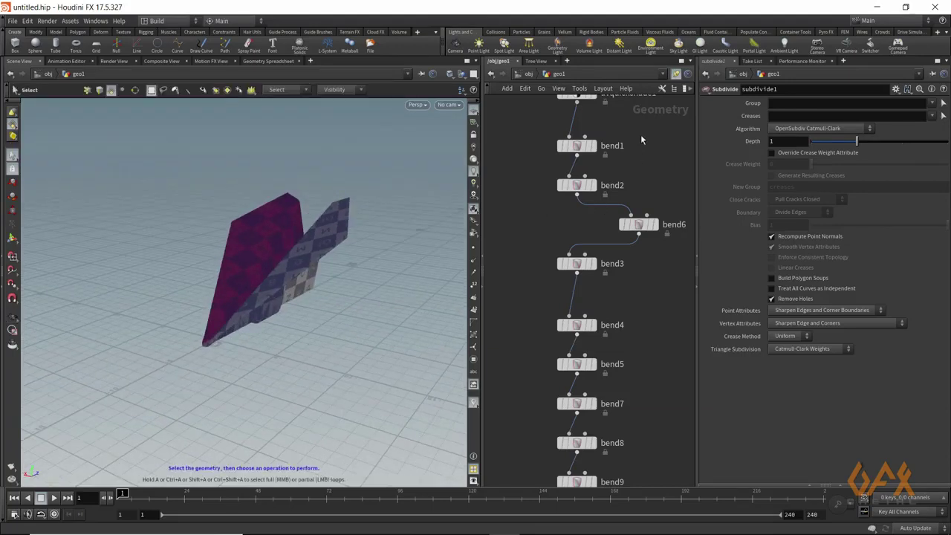
left_click(592, 146)
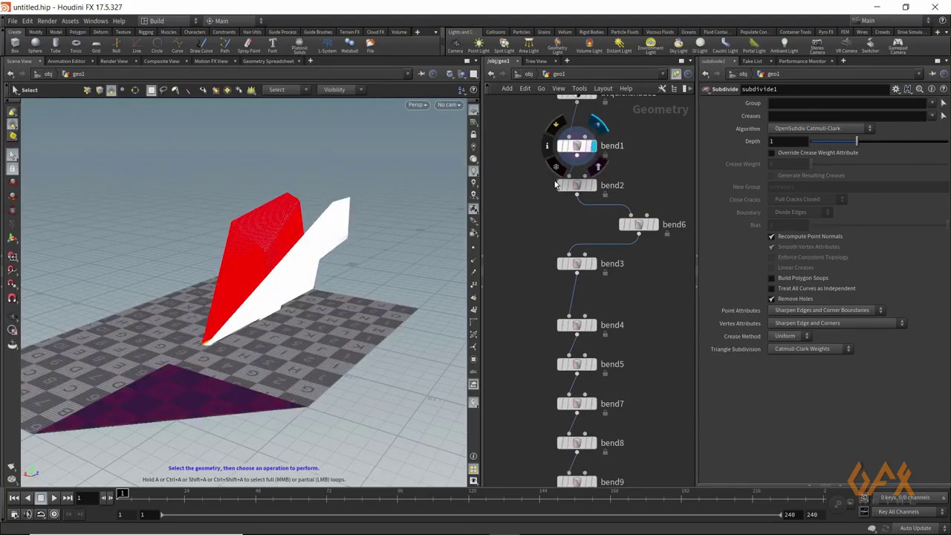
Select bend1, go to frame 4, and keyframe its Bend angle at 0.
left_click(585, 148)
key("Escape")
left_click_drag(322, 349, 260, 246)
key("s")
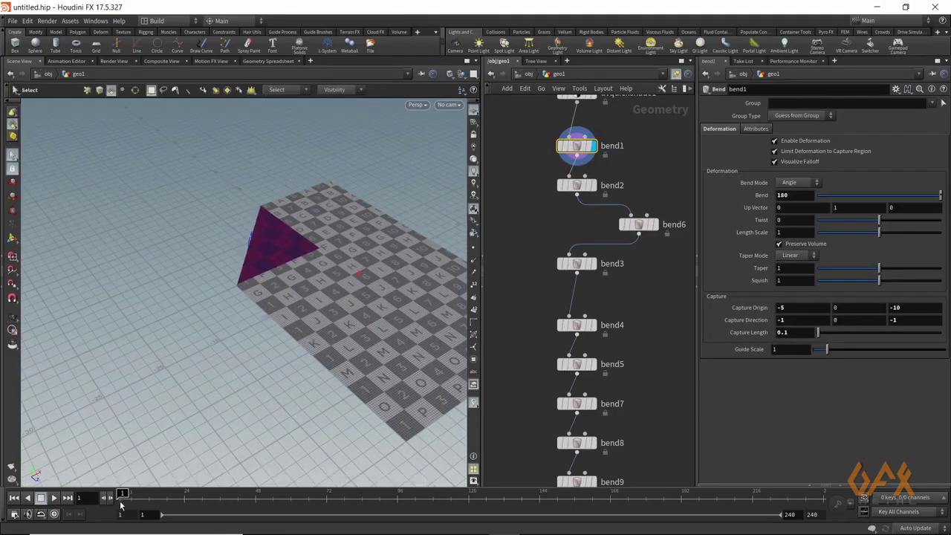
left_click(125, 493)
type("0")
key("Return")
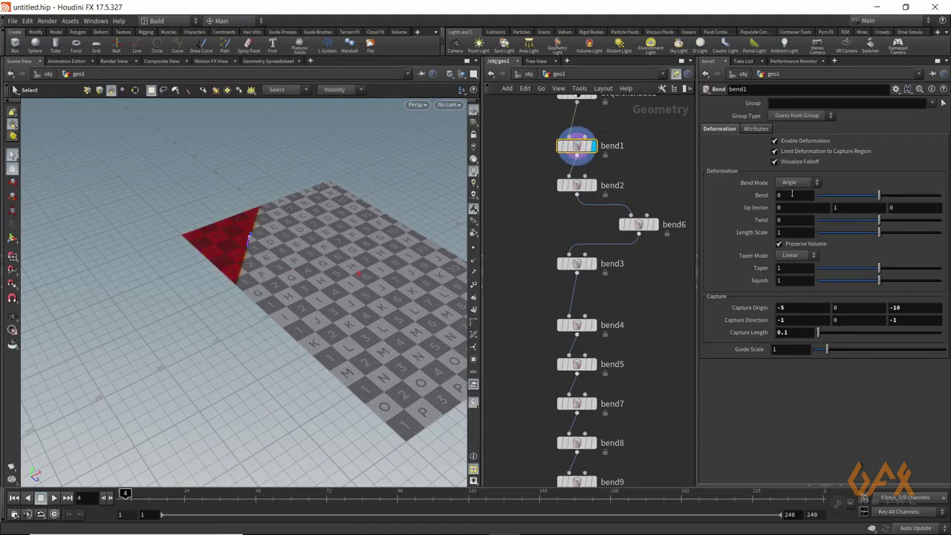
left_click(792, 194, "alt")
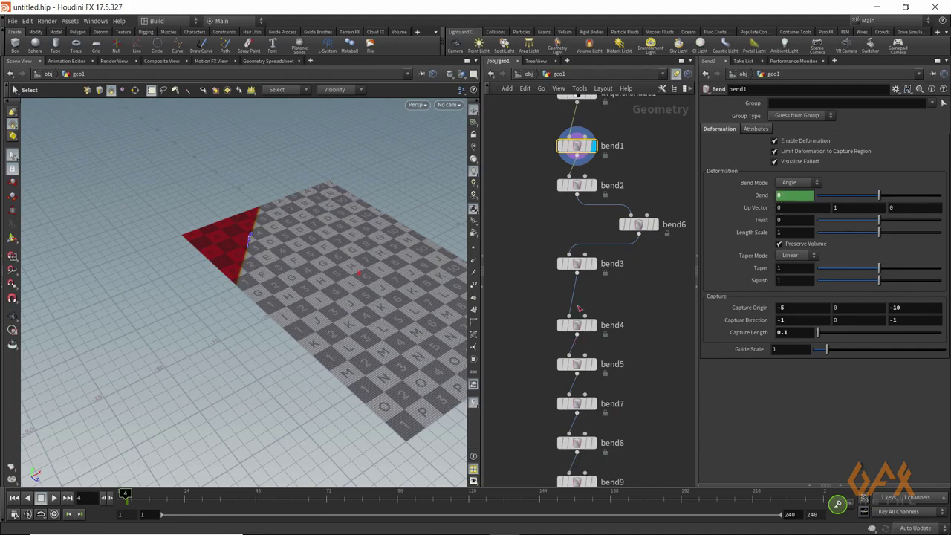
left_click(575, 186)
Keyframe bend2's Bend angle at 0 on frame 4 and display bend2's result.
double_click(787, 195)
type("0")
key("Return")
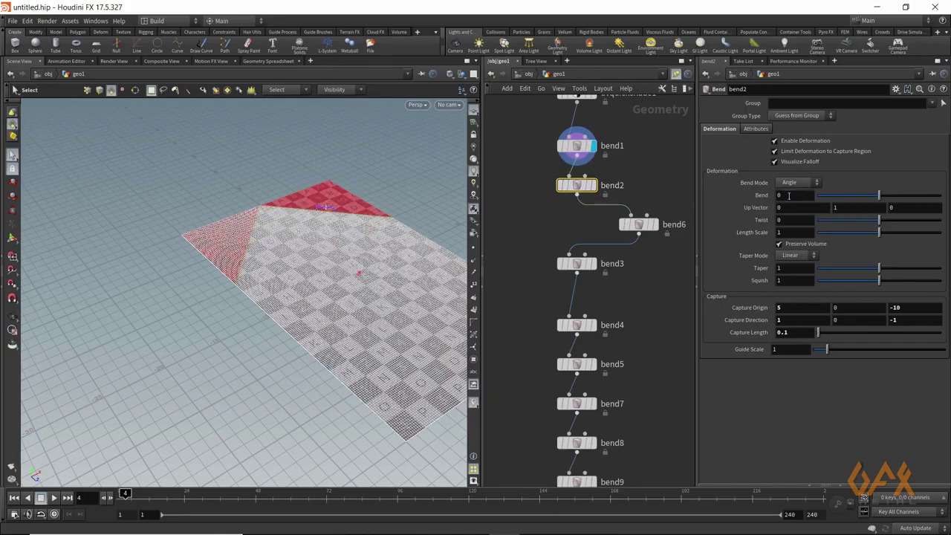
left_click(789, 195, "alt")
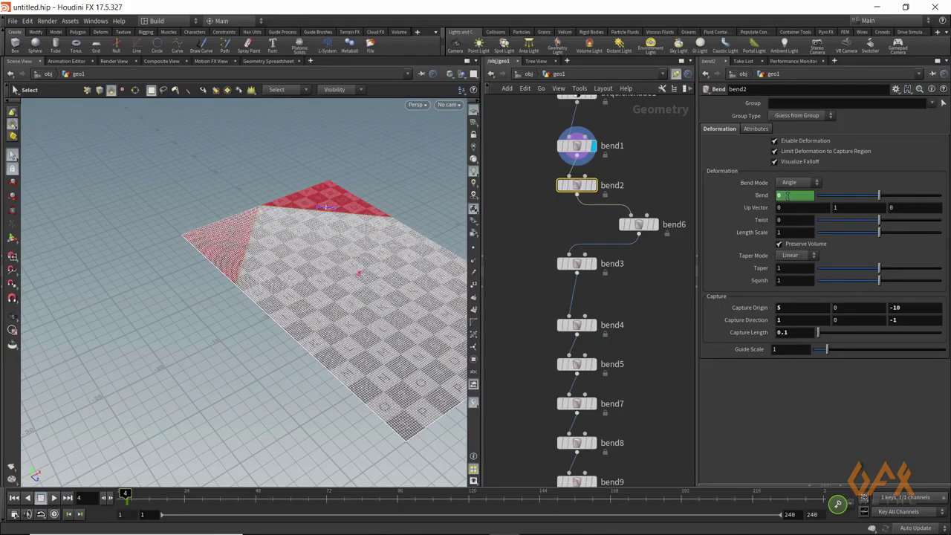
left_click(594, 185)
At frame 24, keyframe a Bend angle of 180 on both bend2 and bend1.
left_click_drag(125, 491, 184, 493)
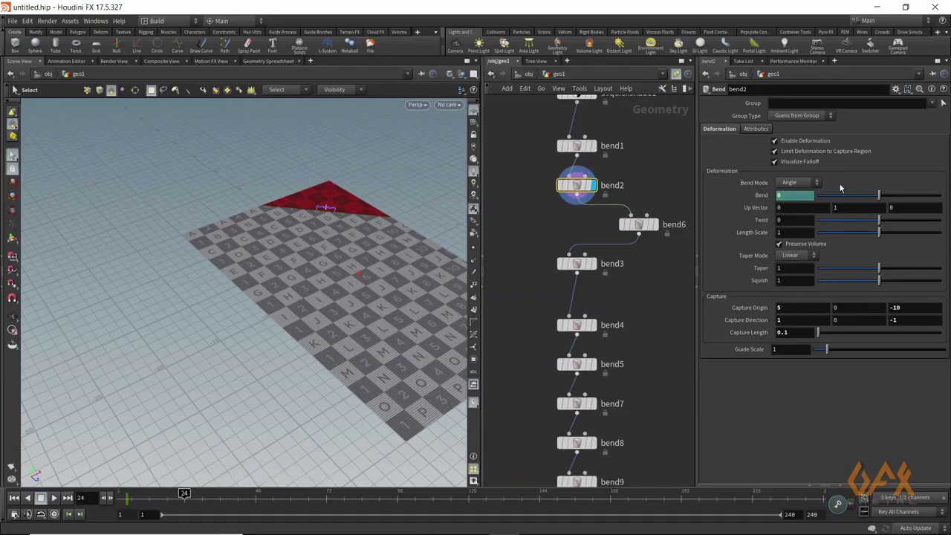
left_click(802, 195)
type("180")
key("Return")
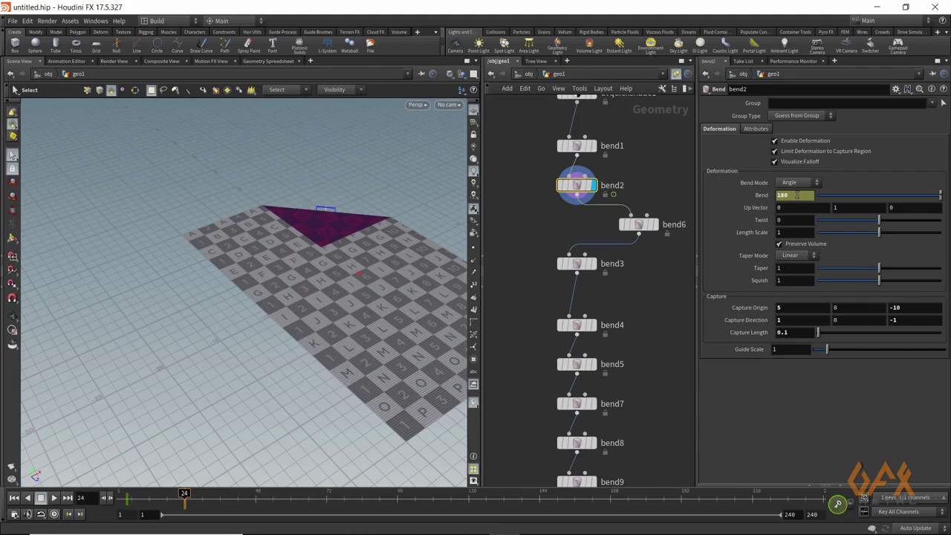
left_click(576, 146)
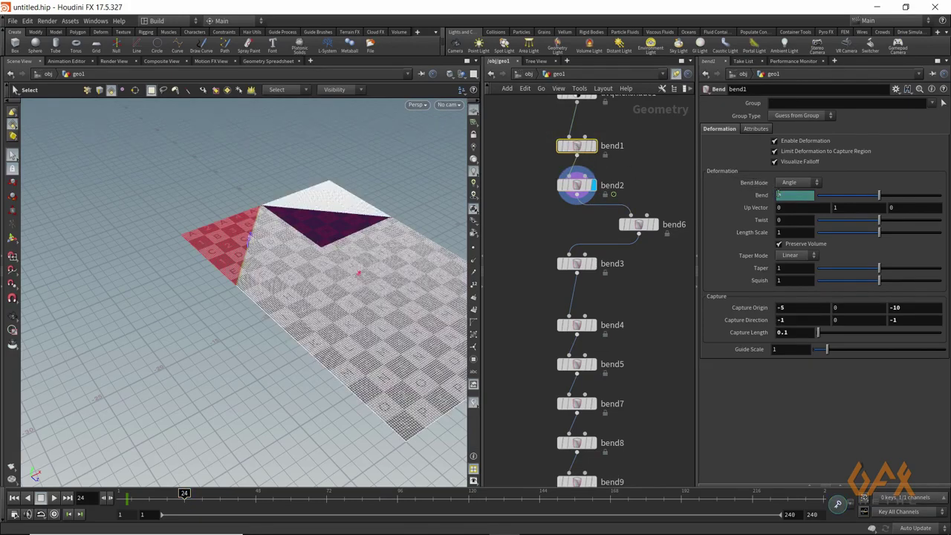
type("180")
key("Return")
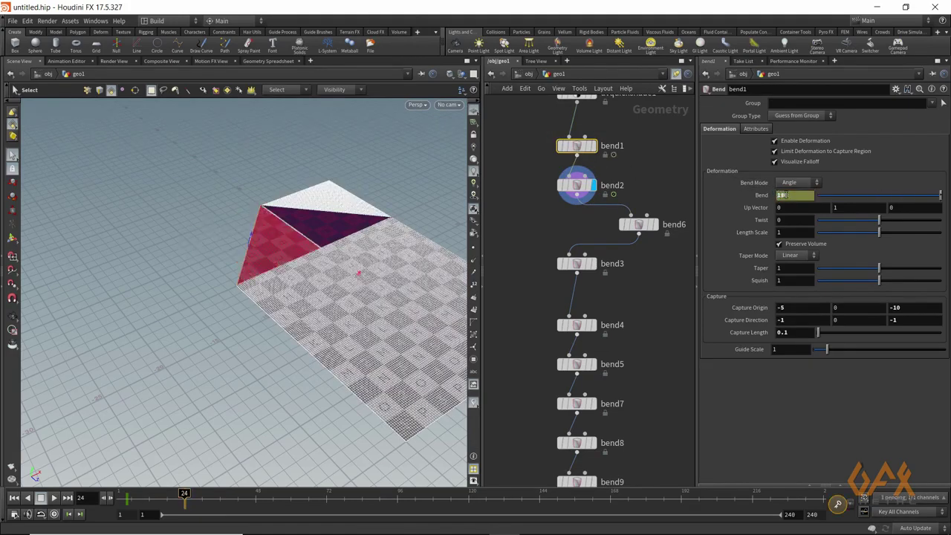
left_click(782, 194, "alt")
Select bend2 and scrub frames 9 to 26 to preview the folding animation.
left_click(576, 185)
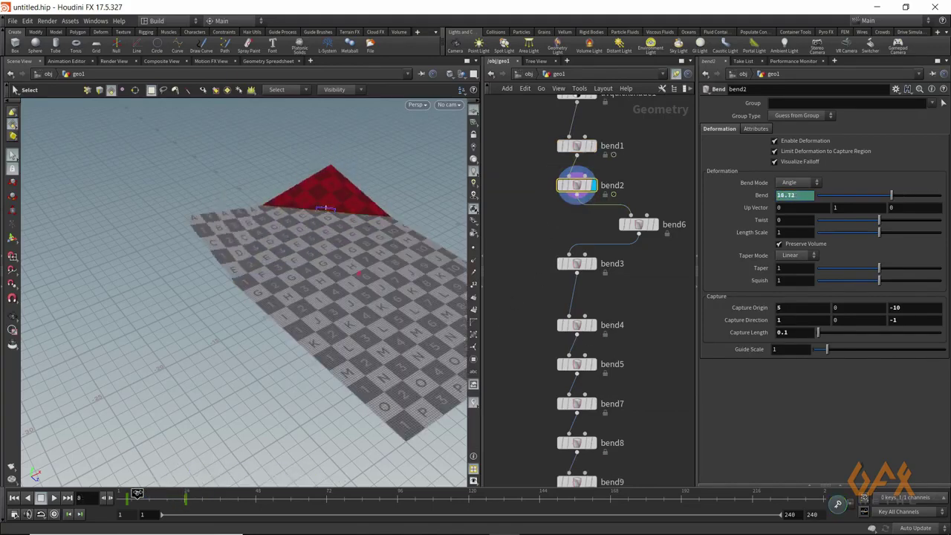
left_click_drag(152, 493, 196, 493)
mouse_move(578, 265)
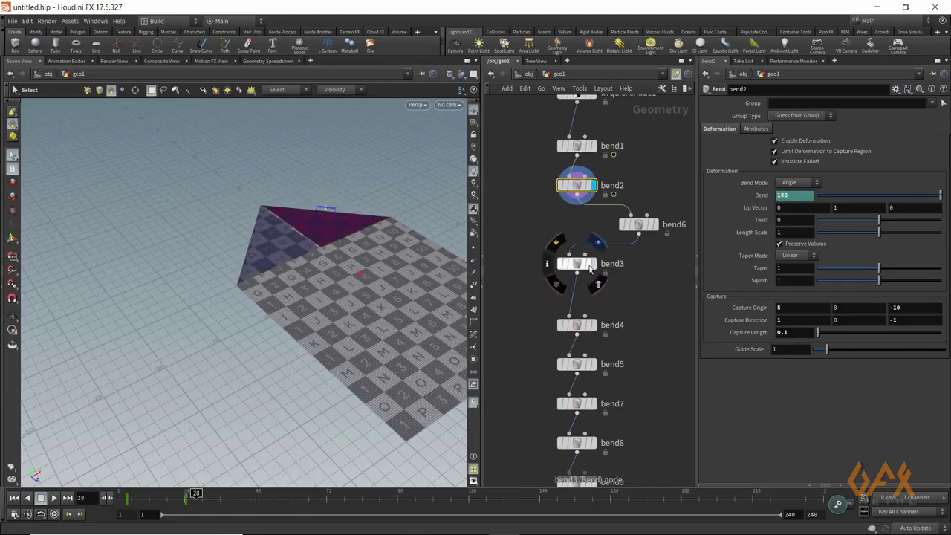